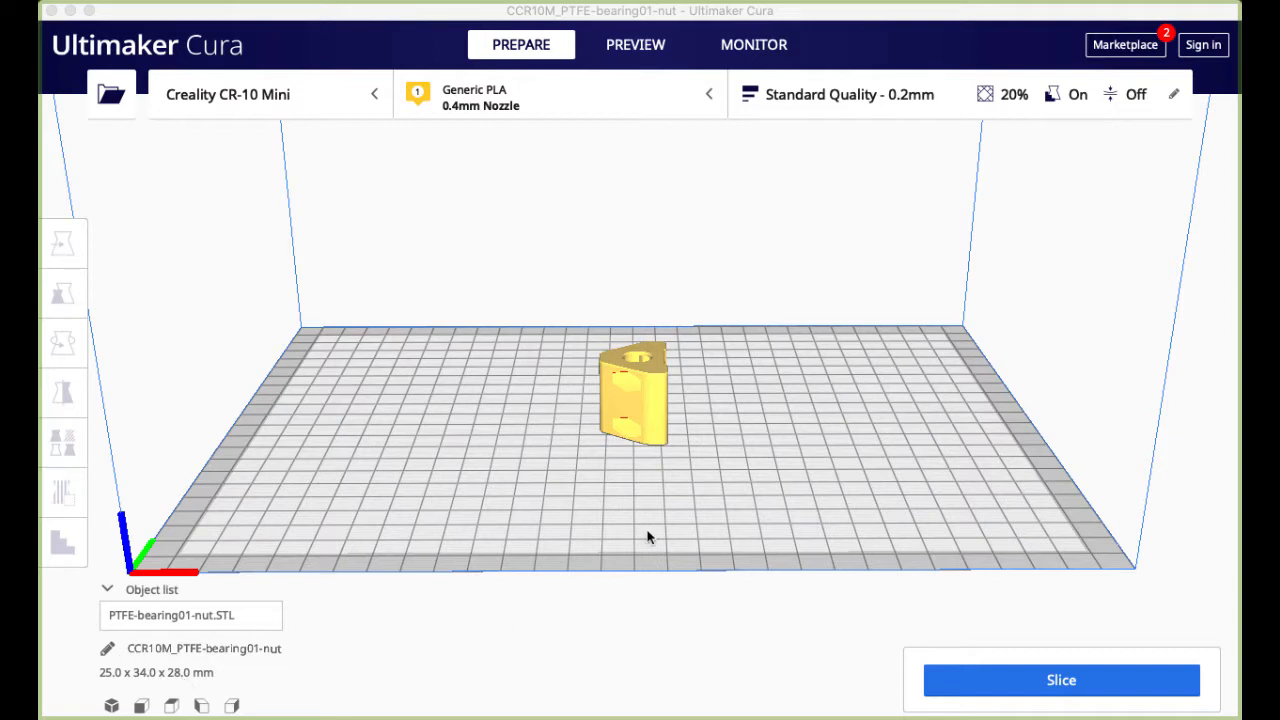
Examine the bearing nut model from all sides, including its hexagonal nut pockets, central bore, threaded side hole and underside overhangs.
scroll(647, 537, up, 5)
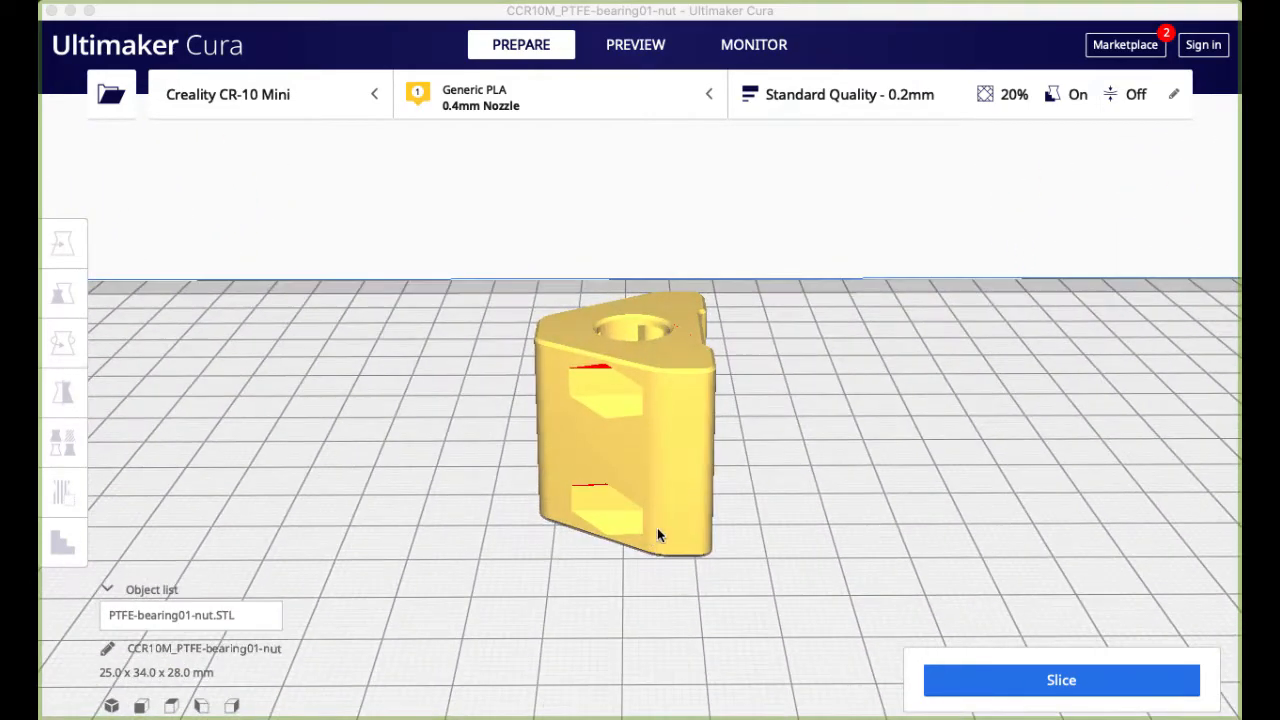
right_drag(813, 461, 790, 620)
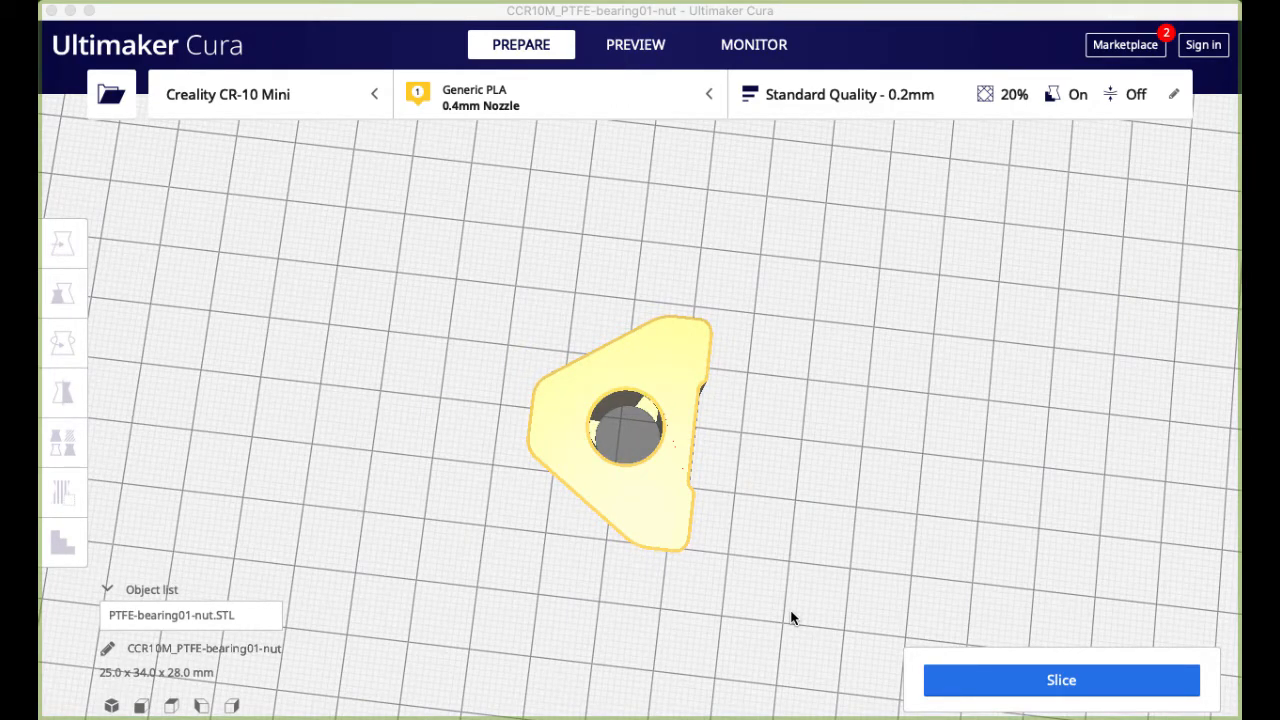
right_drag(578, 612, 900, 445)
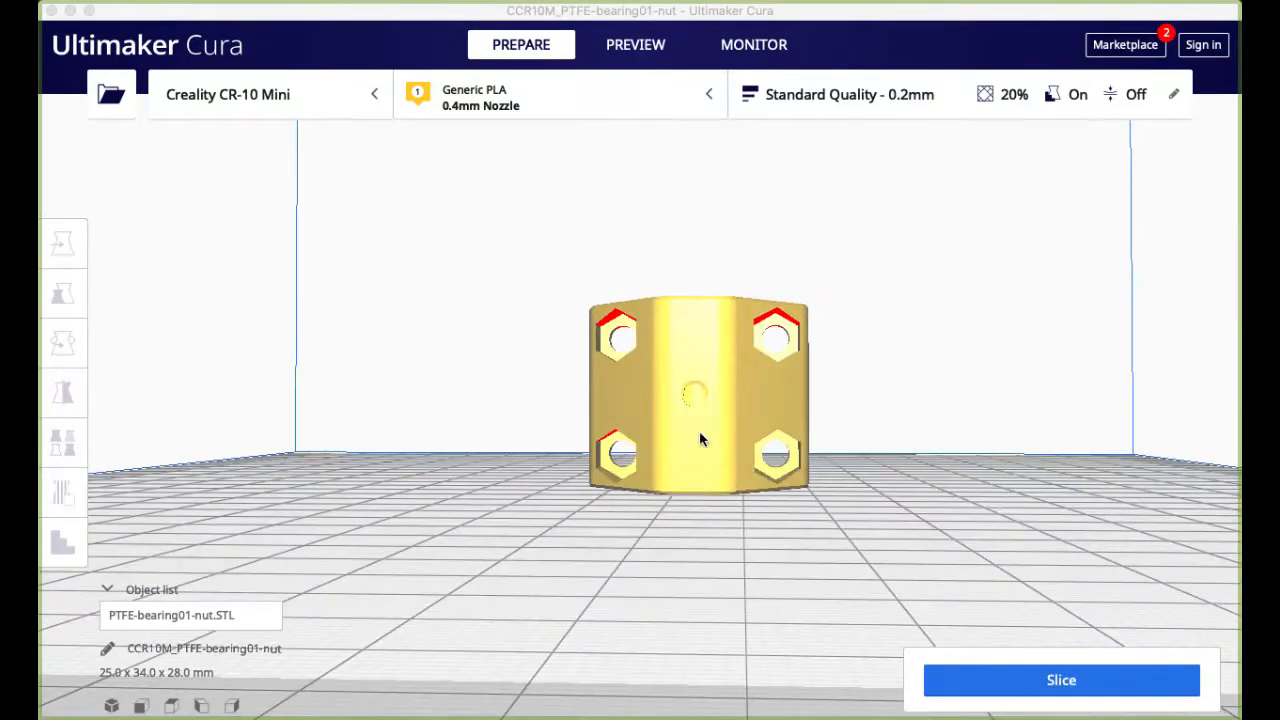
scroll(700, 439, up, 5)
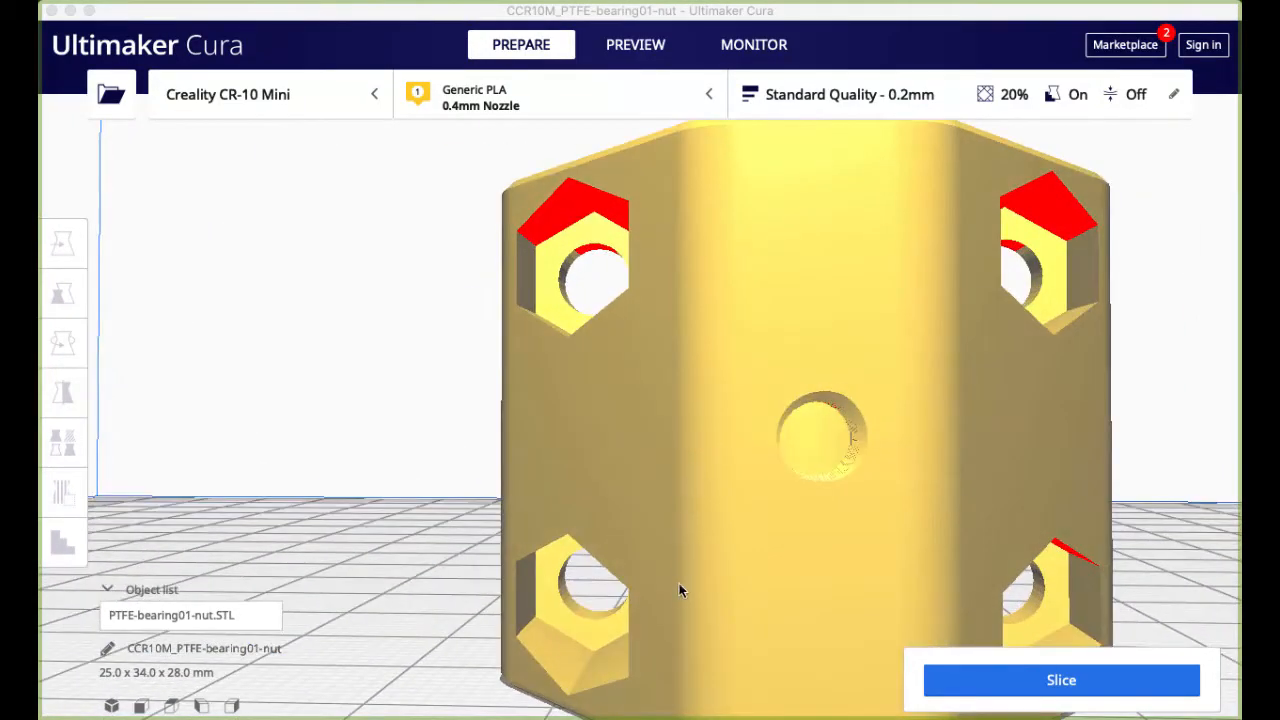
right_drag(851, 557, 831, 526)
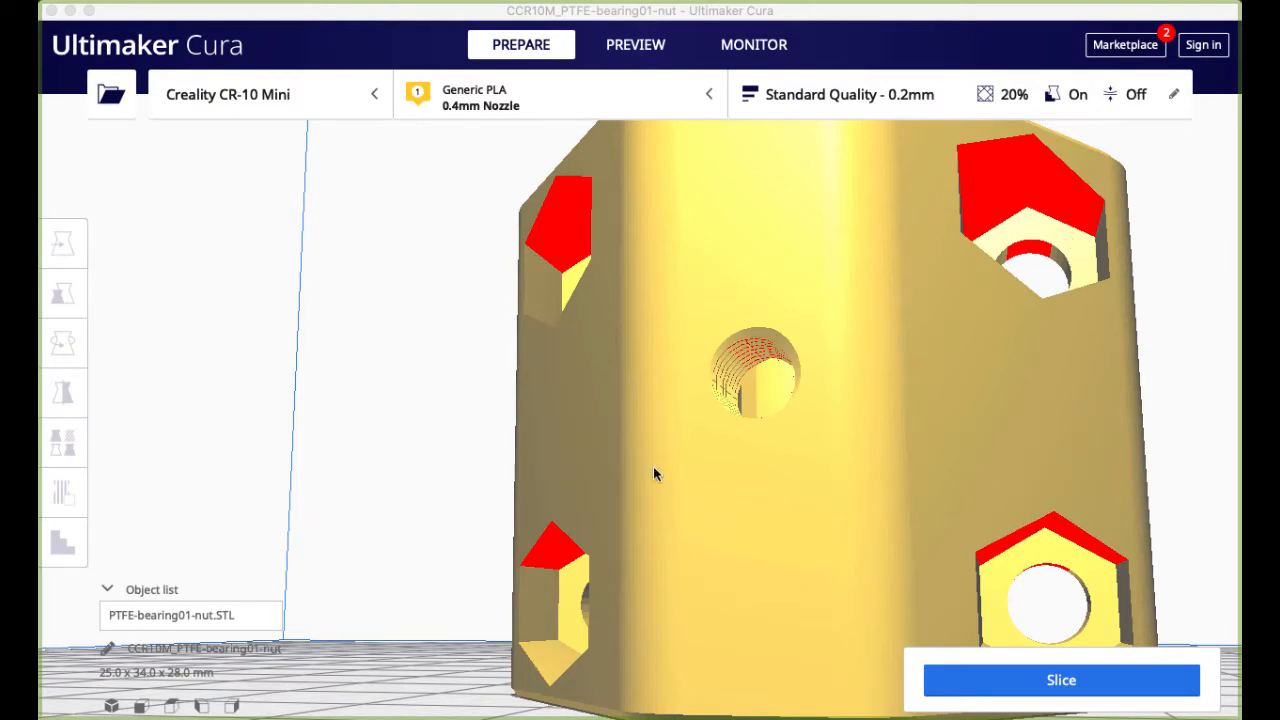
right_drag(653, 467, 1043, 500)
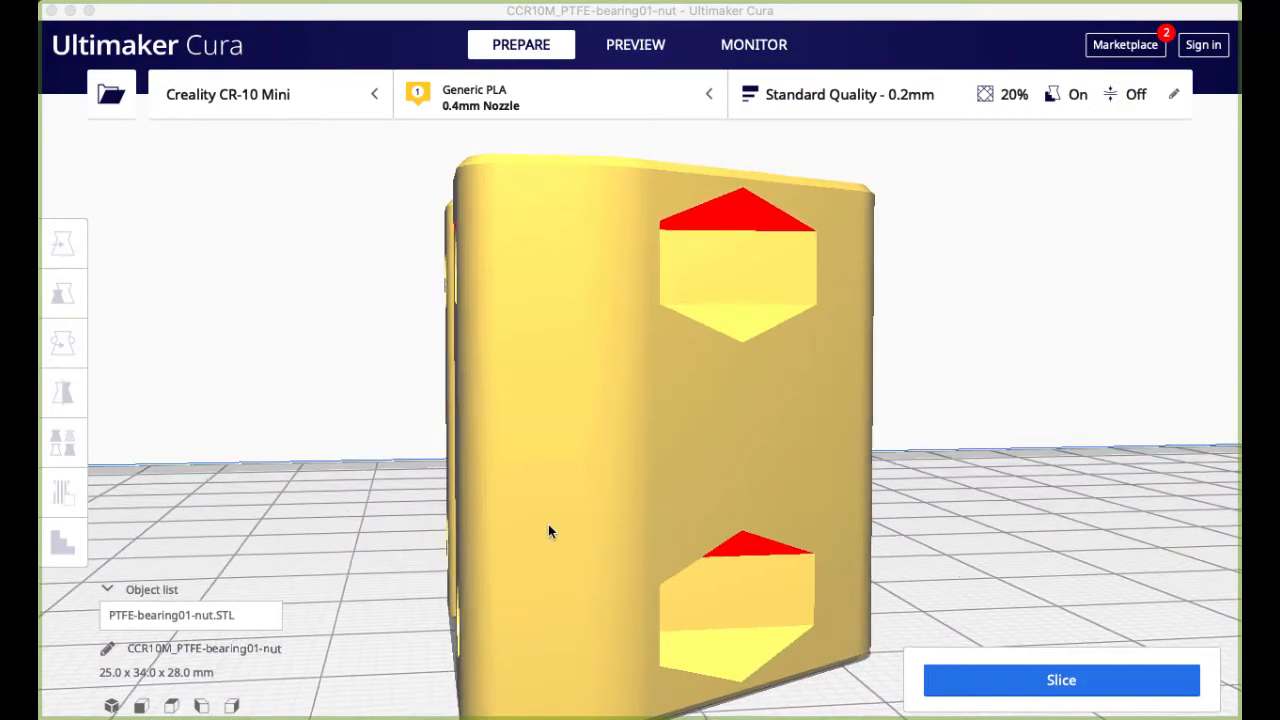
right_drag(257, 486, 94, 506)
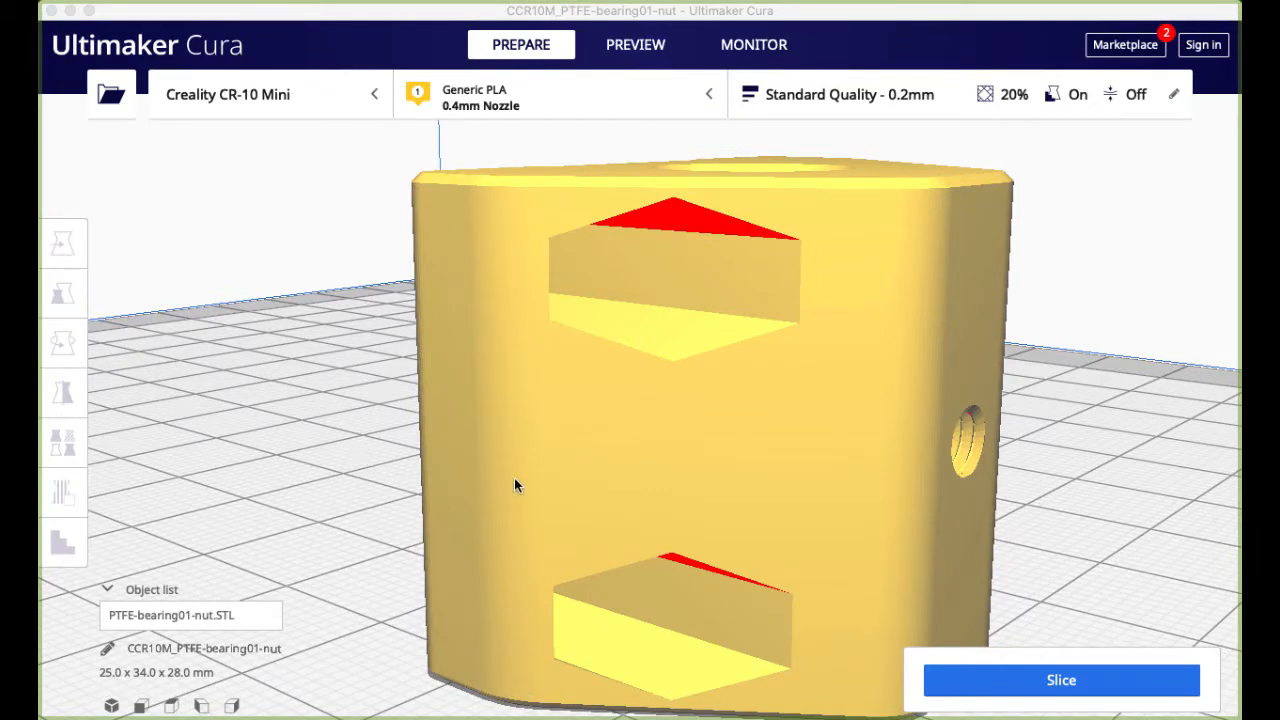
scroll(514, 480, down, 2)
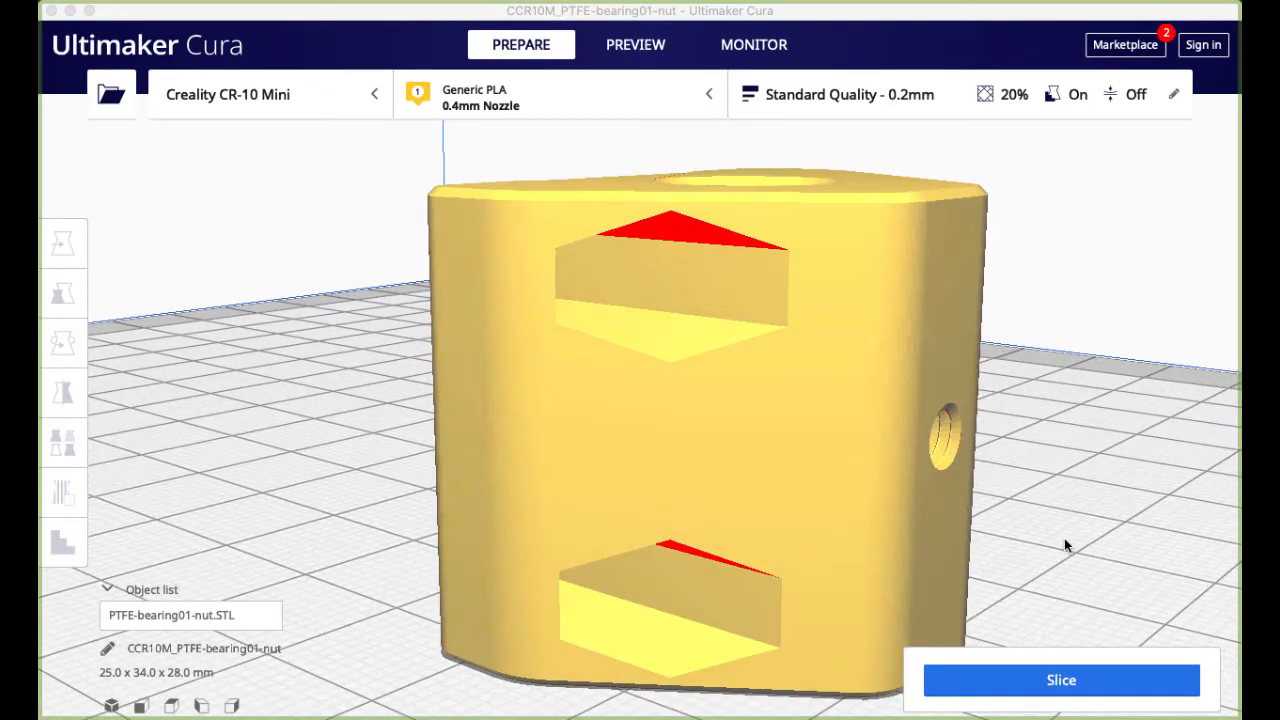
right_drag(1065, 545, 902, 547)
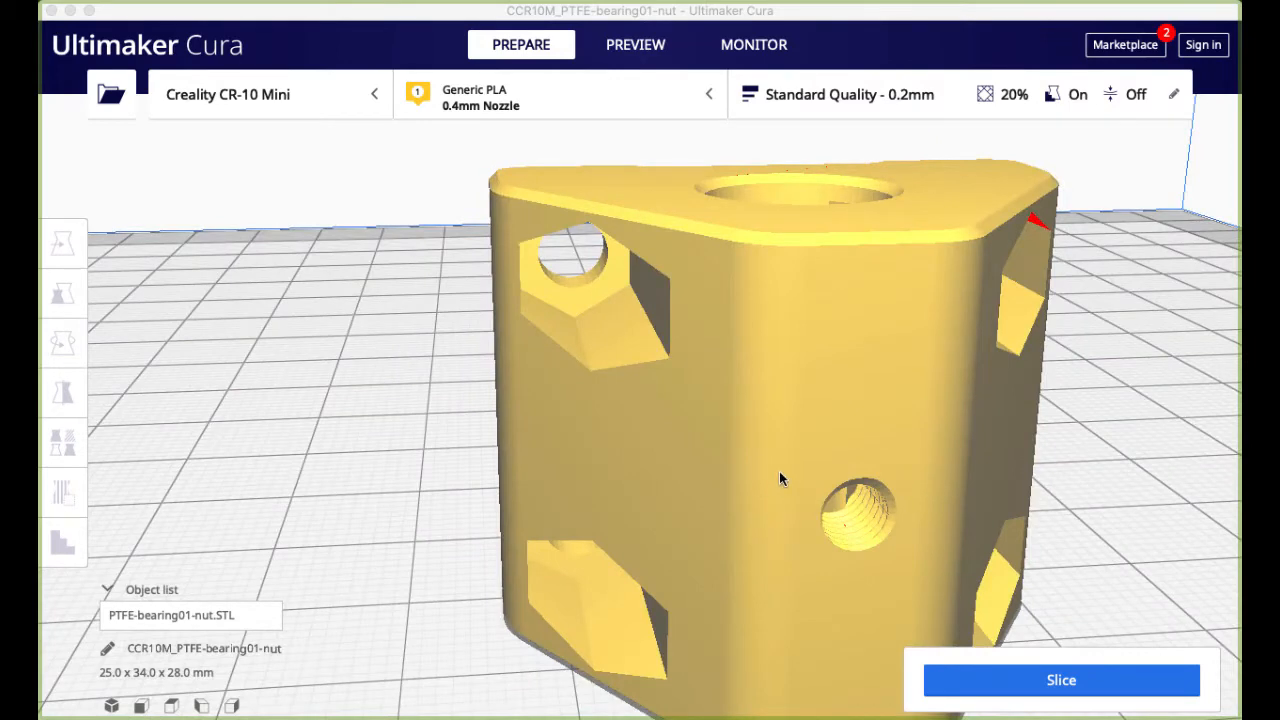
right_drag(781, 479, 780, 397)
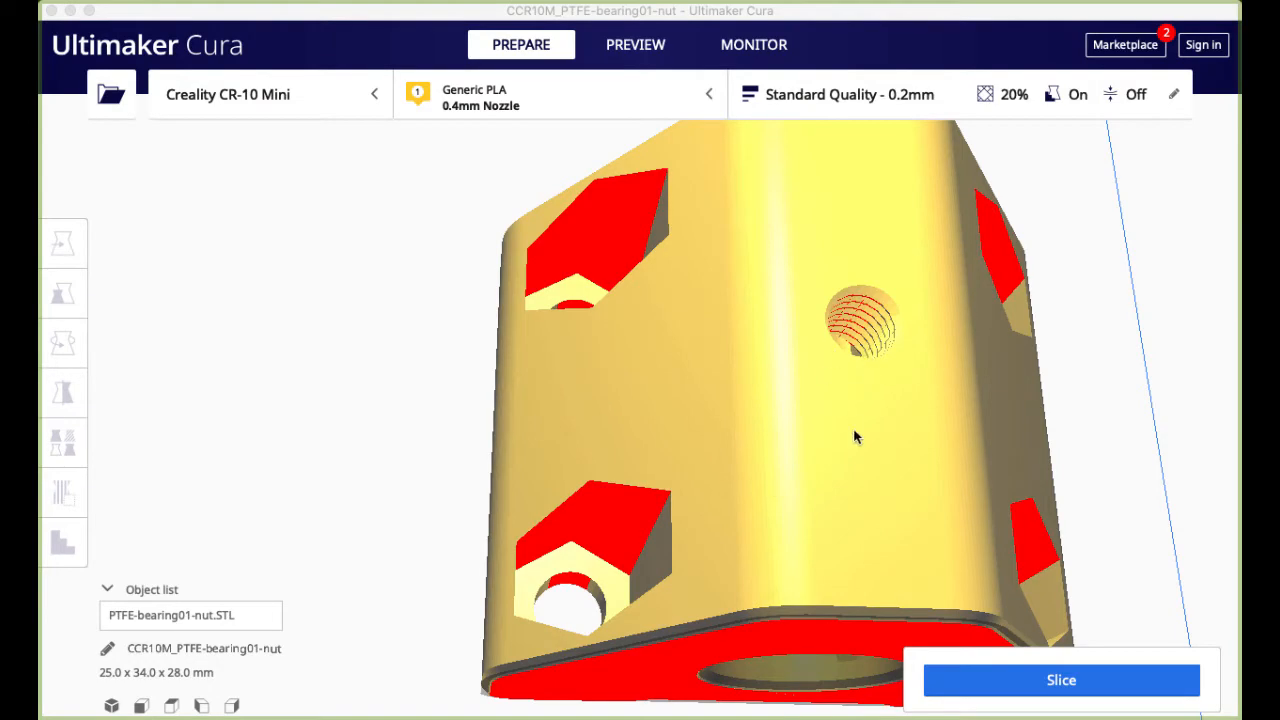
right_drag(854, 434, 783, 373)
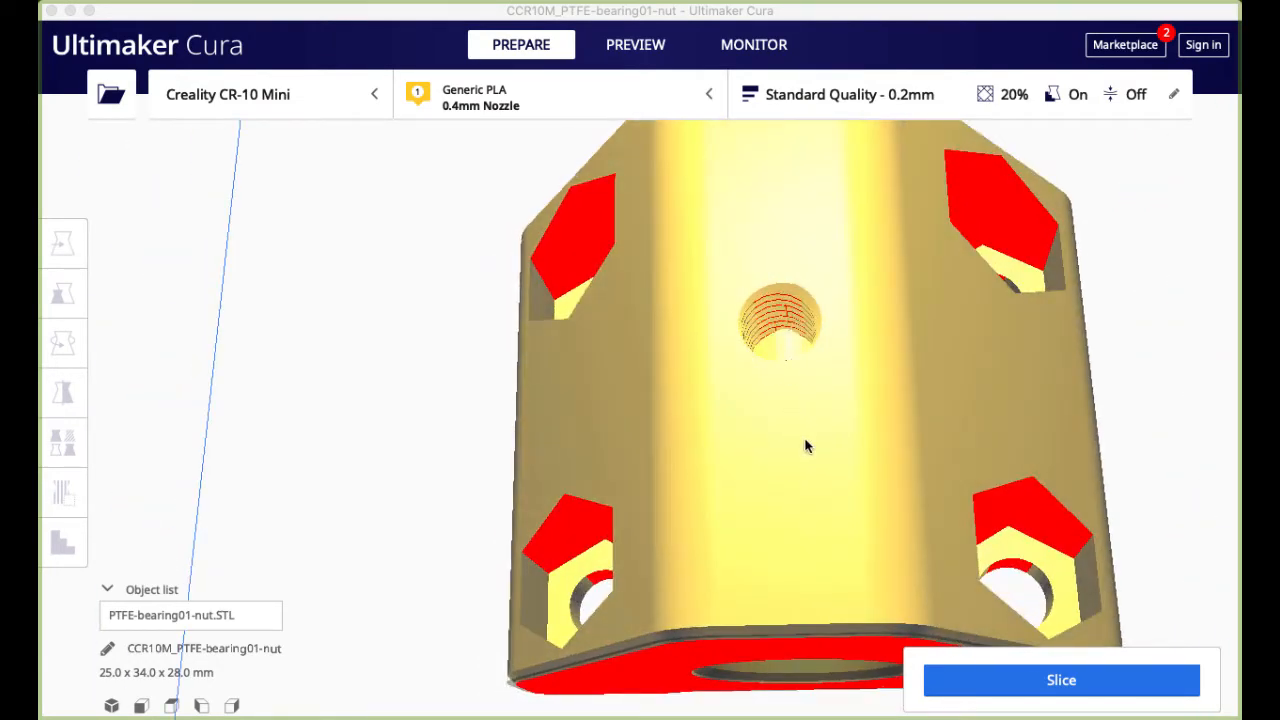
right_drag(806, 446, 782, 514)
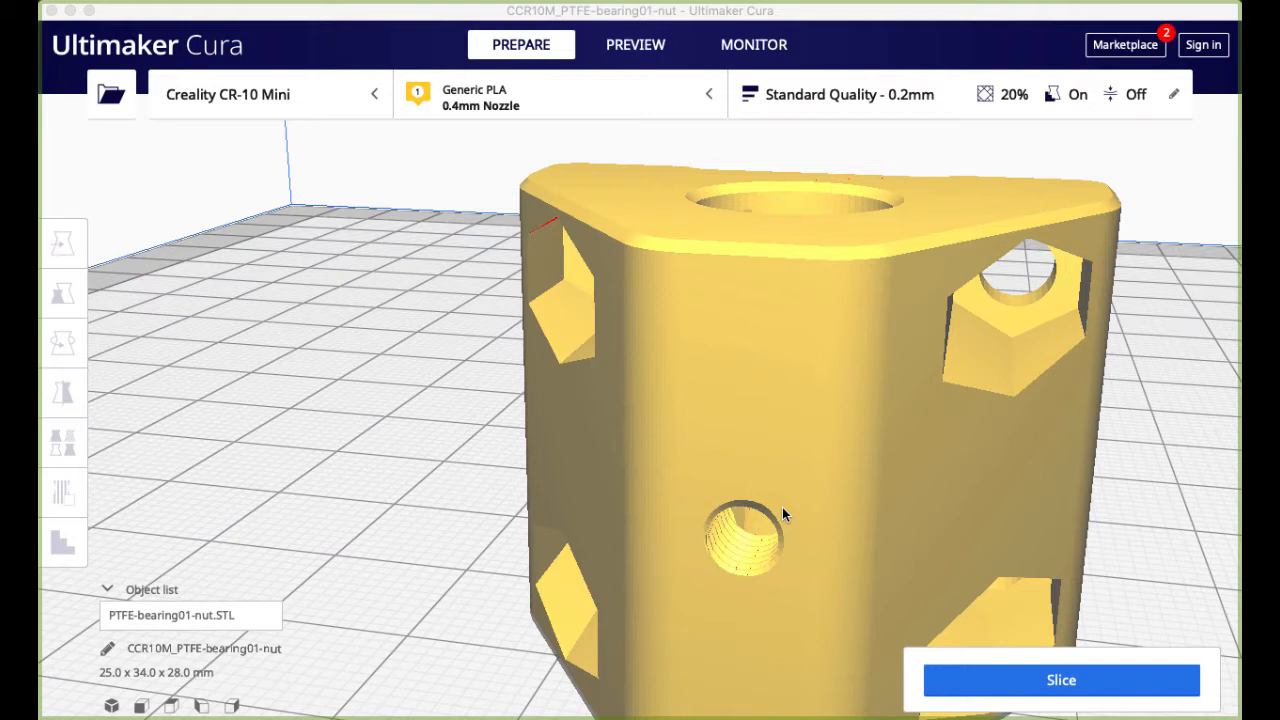
Select the bearing nut and try rotating it about the green axis so it stands tilted on a lower edge.
right_click(1043, 495)
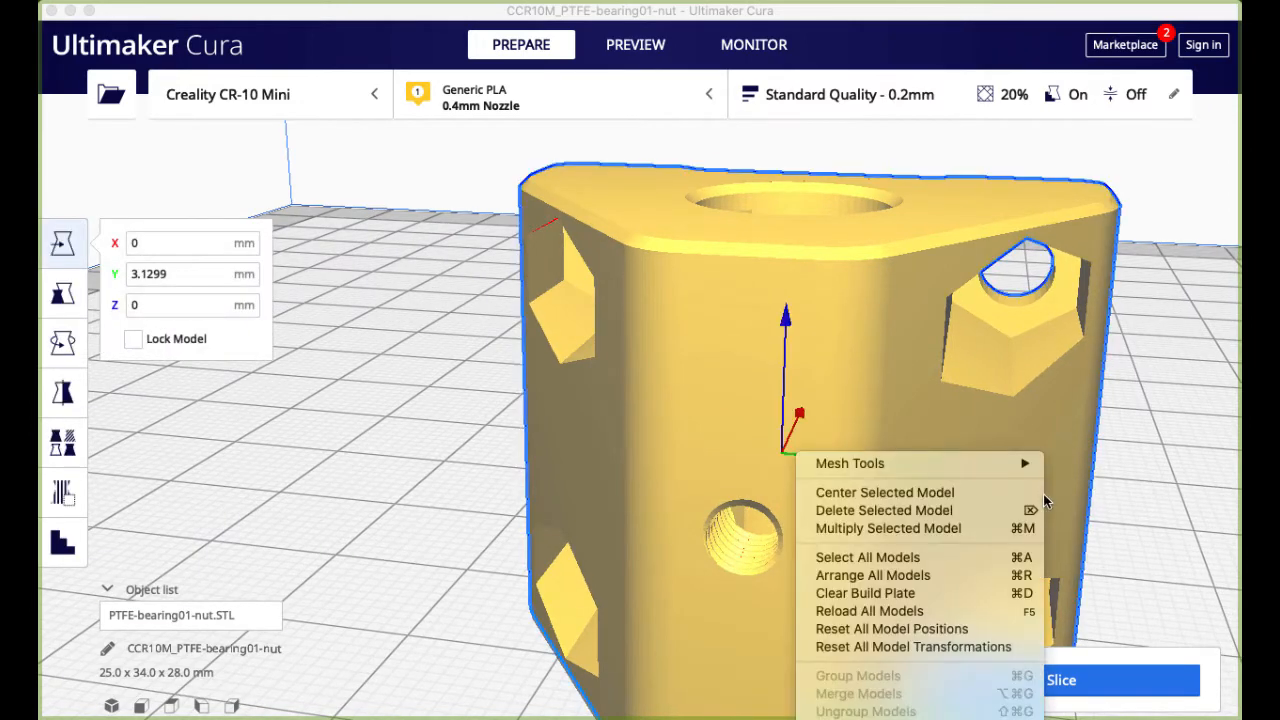
click(1165, 480)
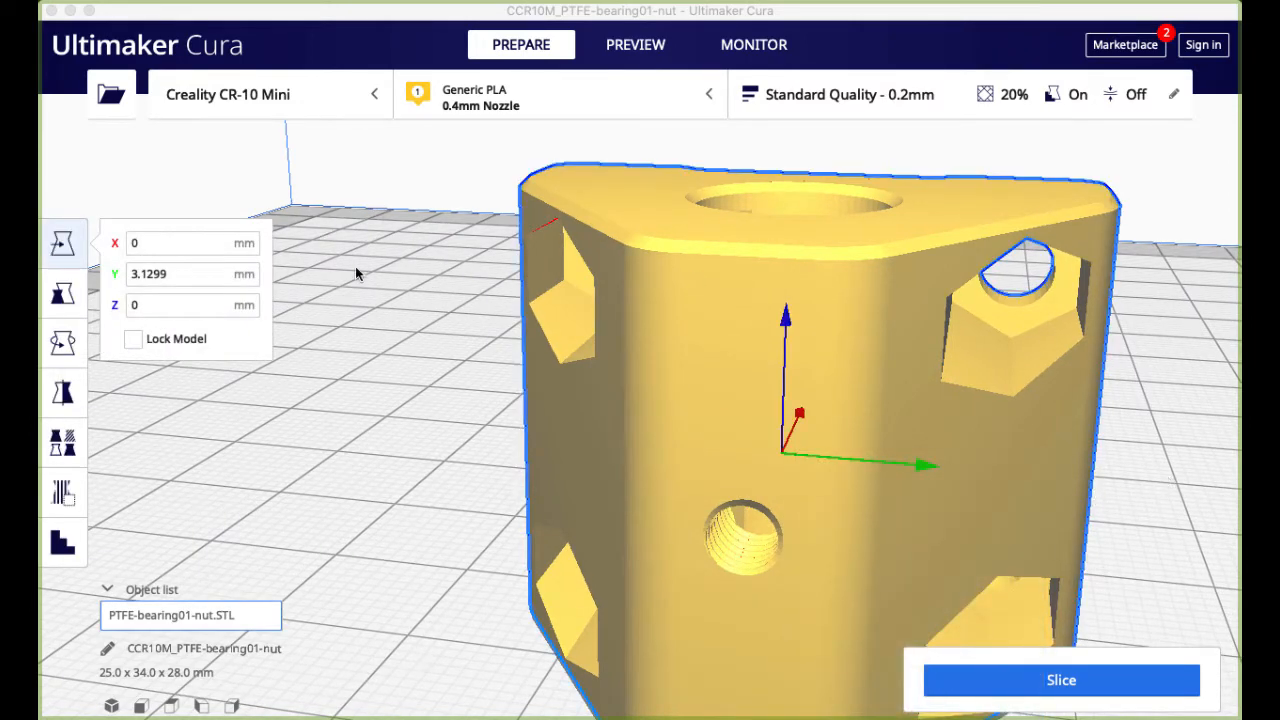
right_drag(389, 383, 128, 349)
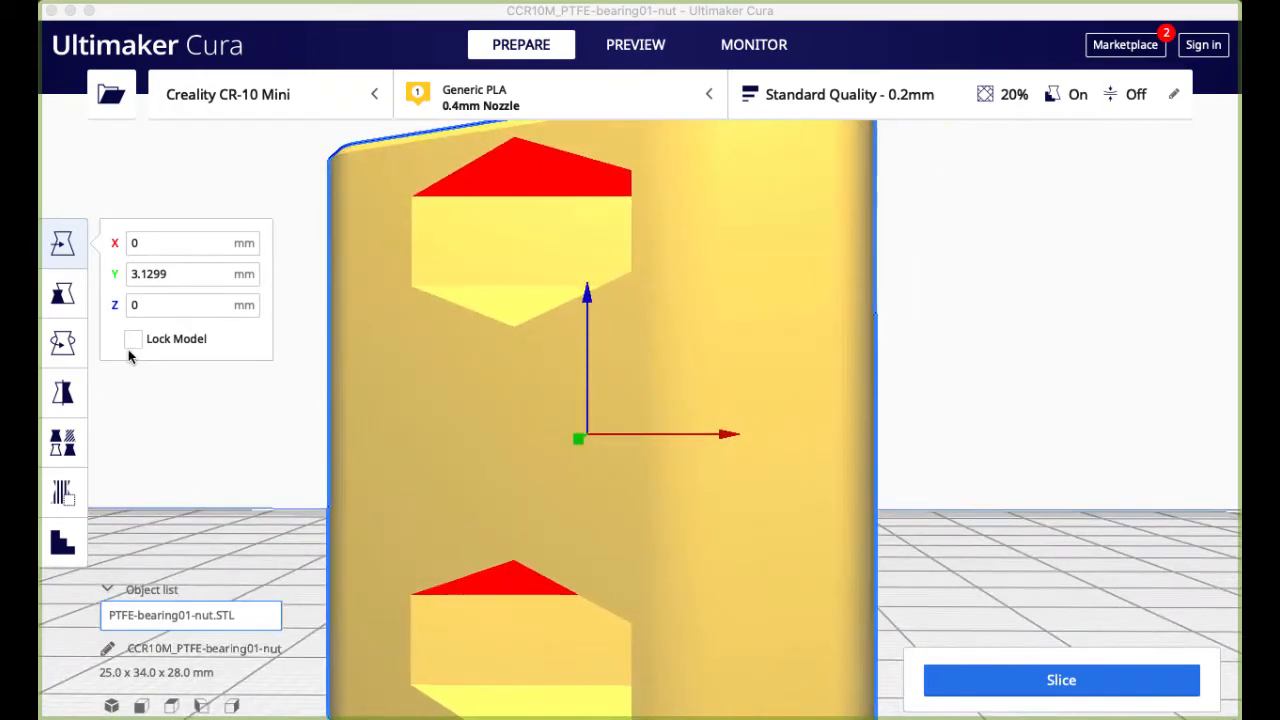
scroll(183, 548, down, 5)
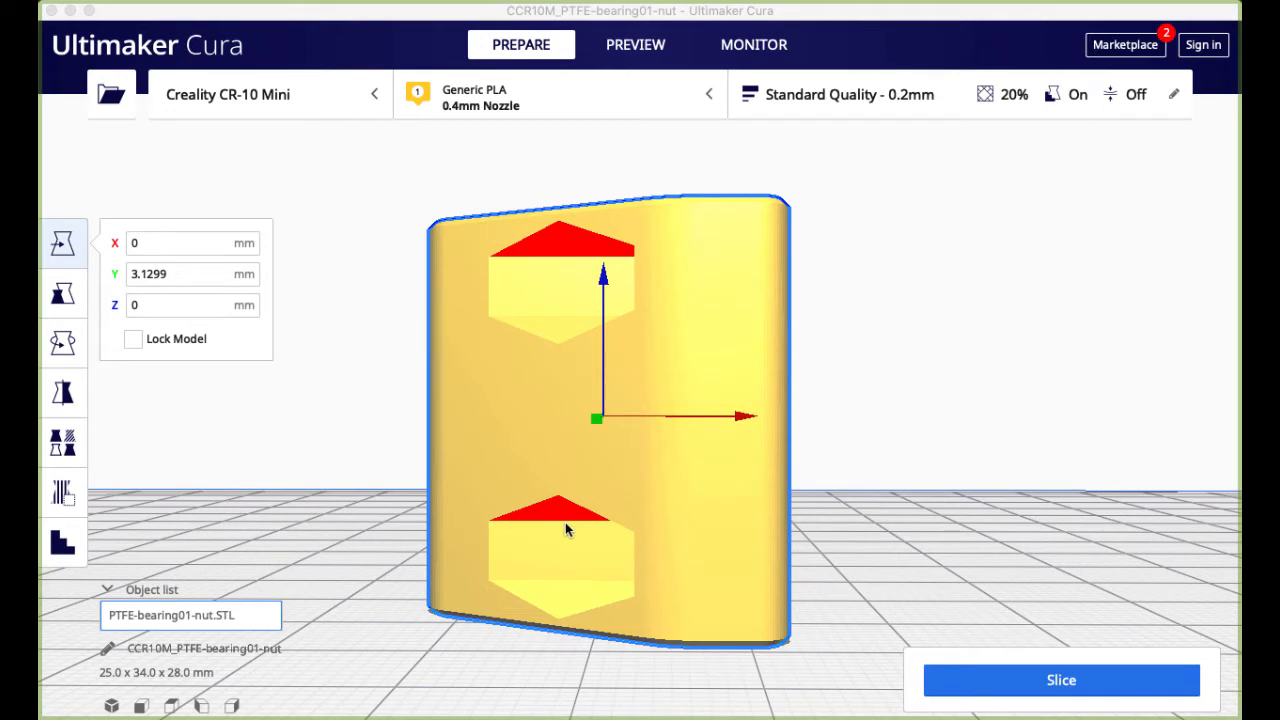
click(63, 345)
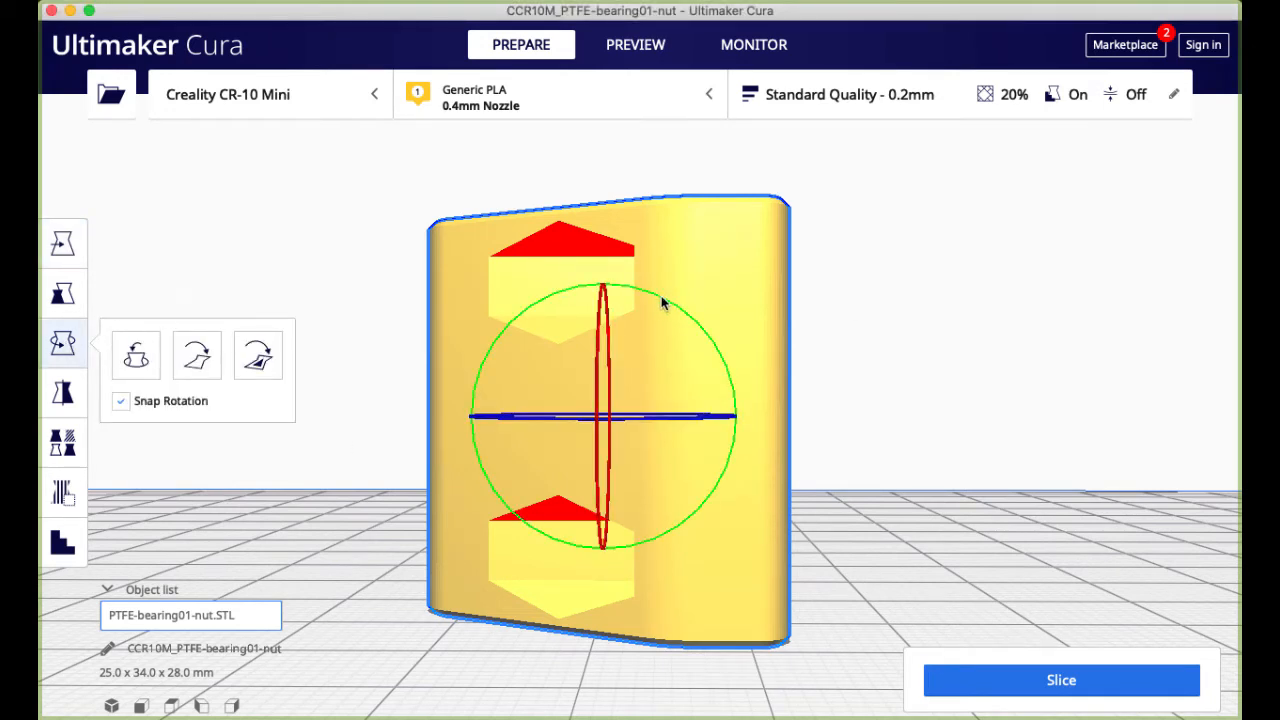
drag(661, 303, 770, 370)
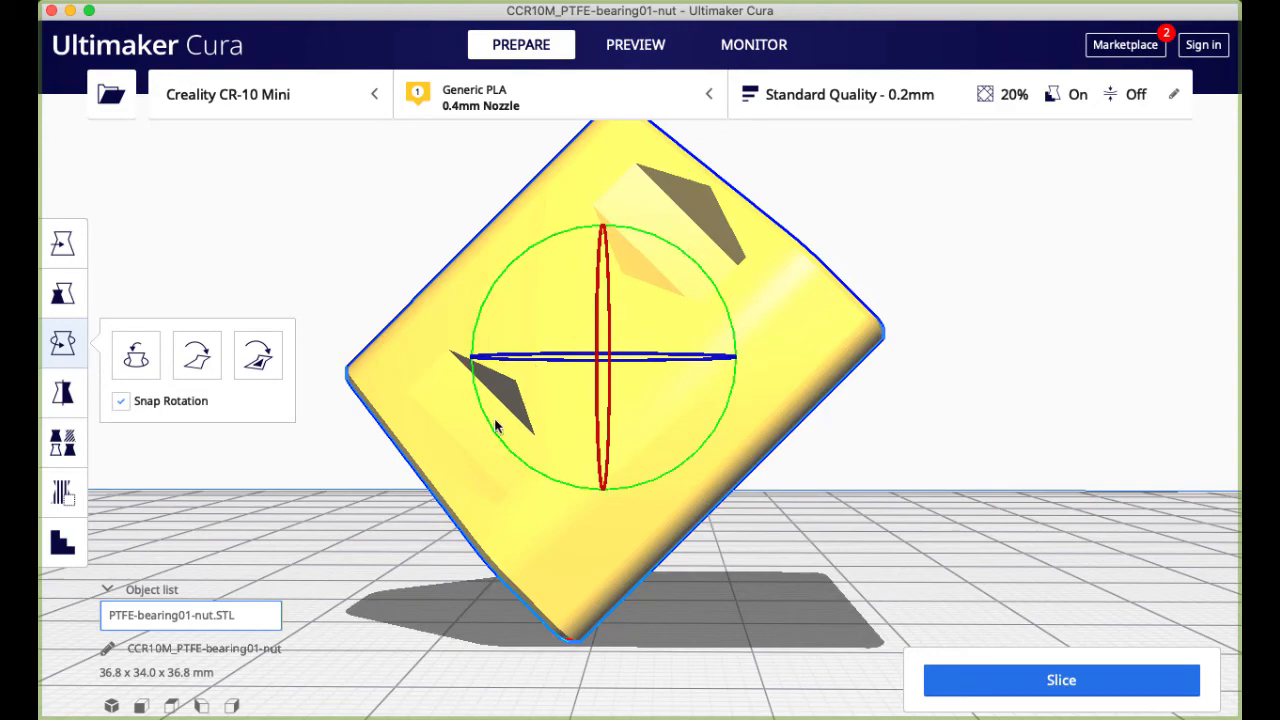
Examine the tilted nut's pockets, bore, screw holes and contact with the build plate from several angles.
right_drag(419, 541, 660, 585)
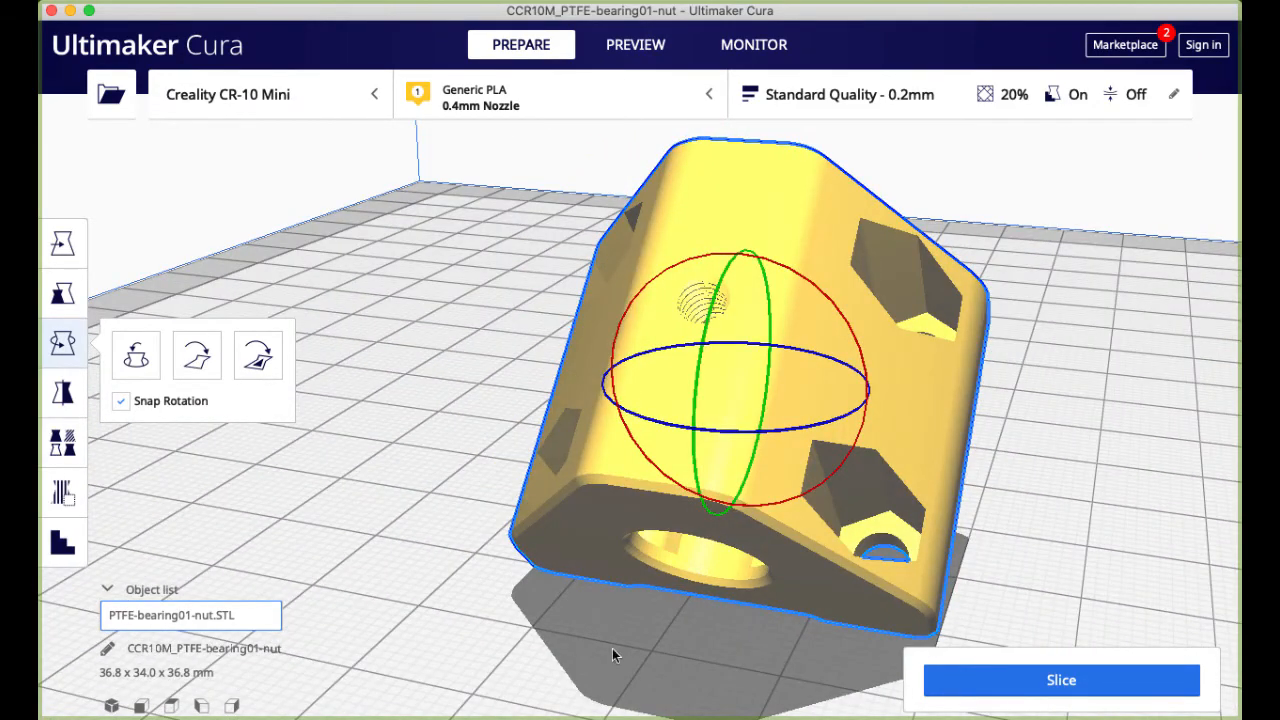
right_drag(612, 648, 444, 628)
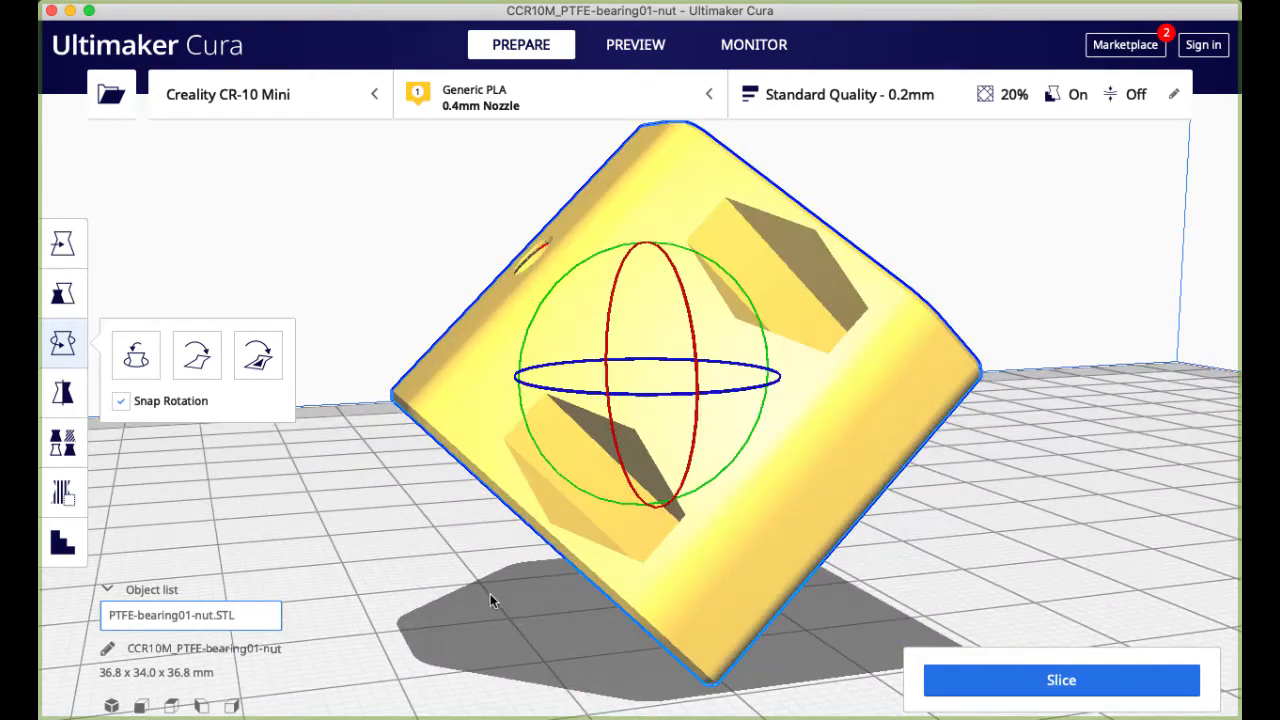
right_drag(491, 591, 634, 603)
right_drag(1051, 603, 723, 563)
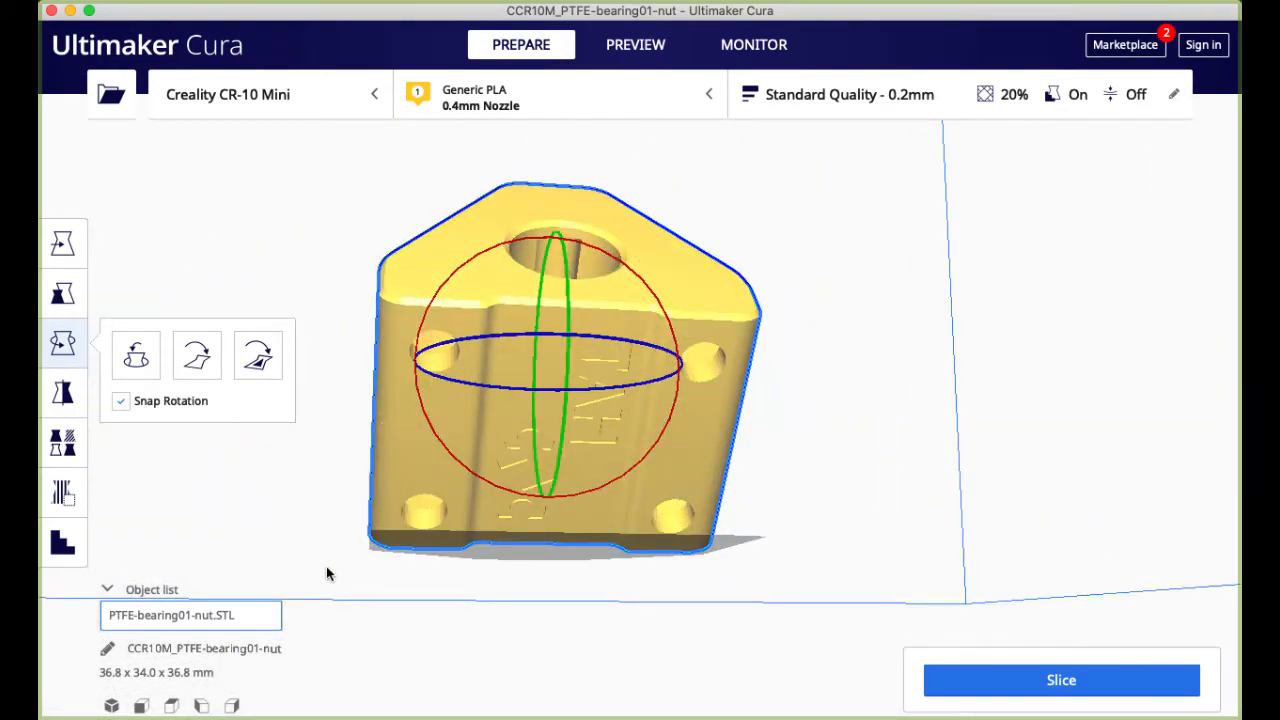
right_drag(329, 571, 657, 602)
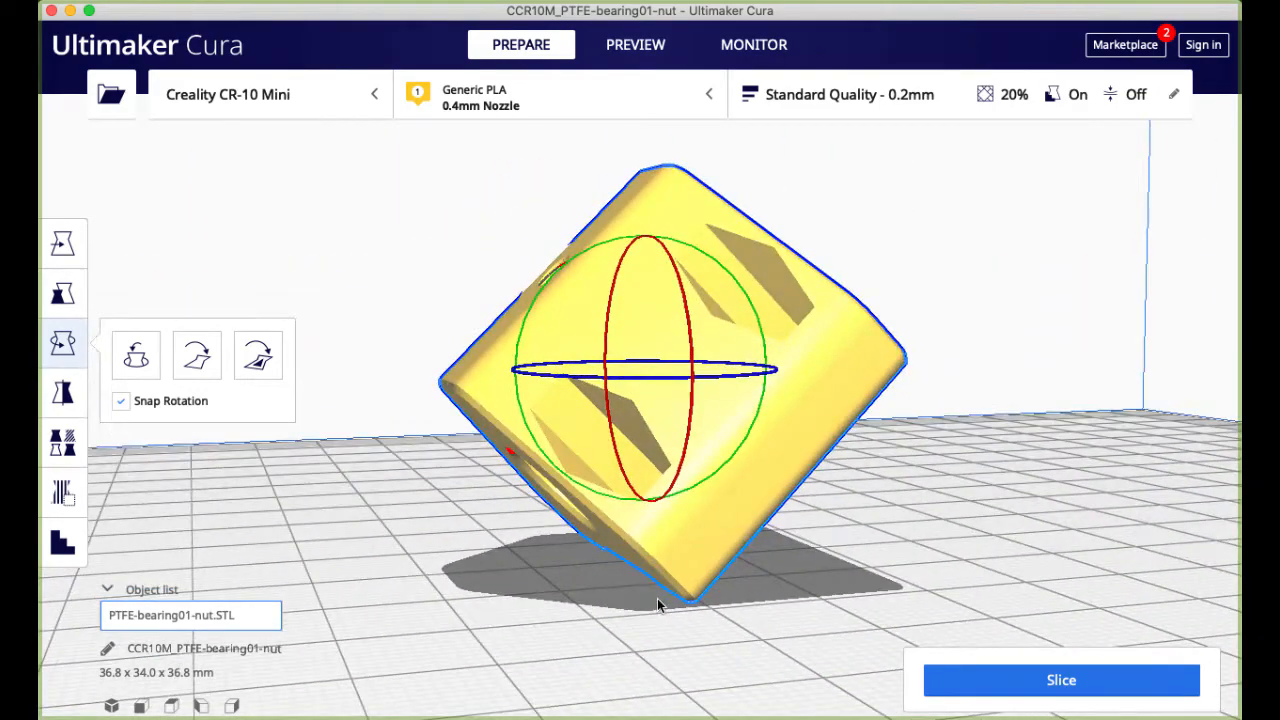
right_drag(480, 613, 446, 540)
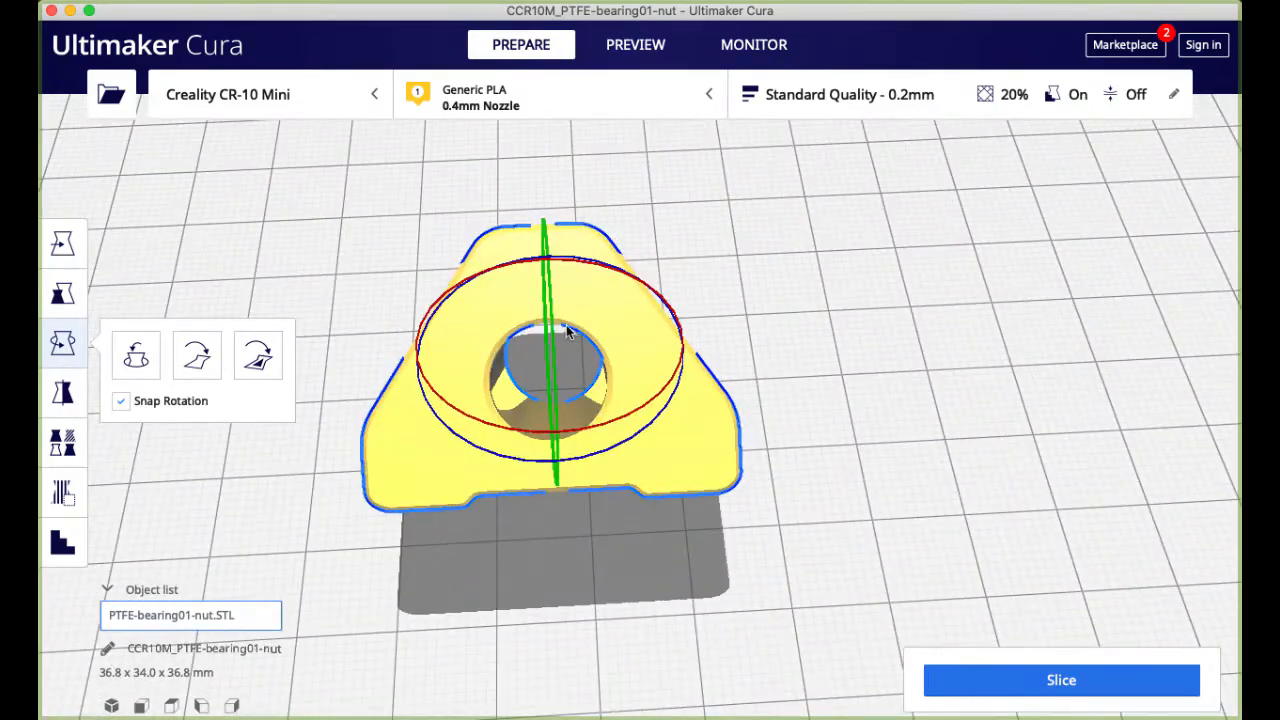
right_drag(259, 572, 588, 537)
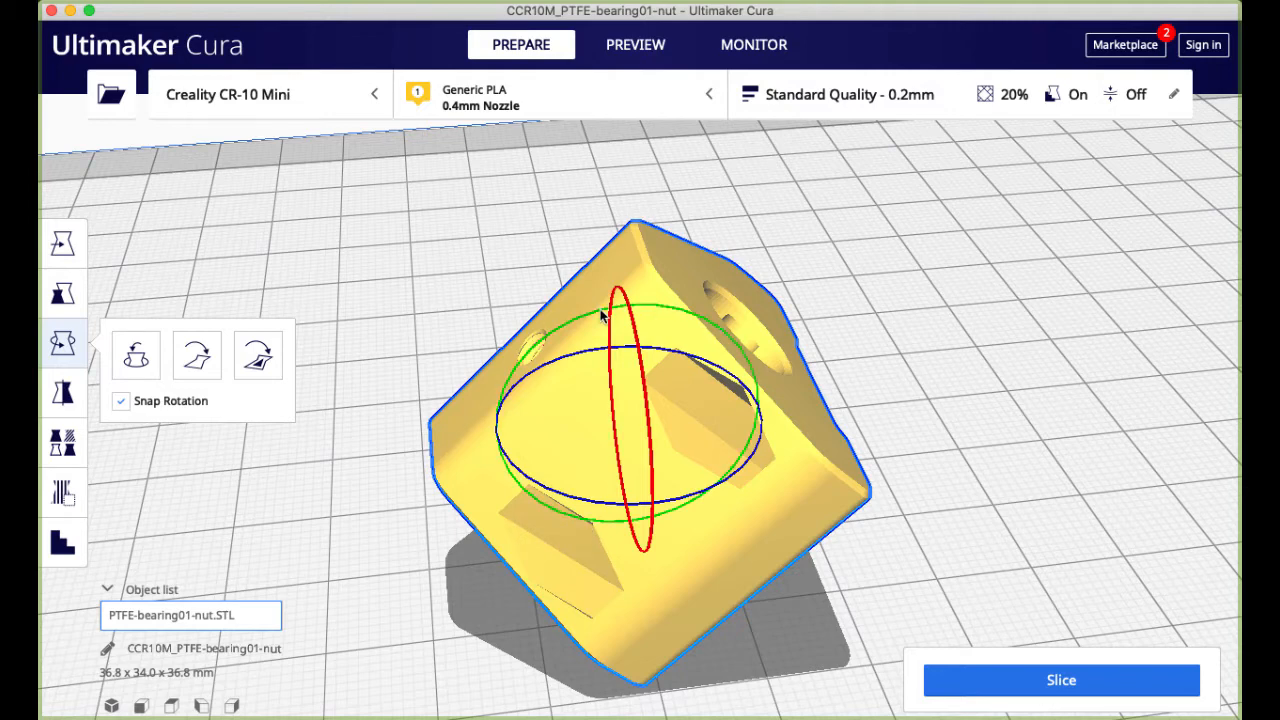
Try an additional tilt about the red axis, undo the rotations back to the upright orientation, and deselect the model.
drag(580, 312, 499, 355)
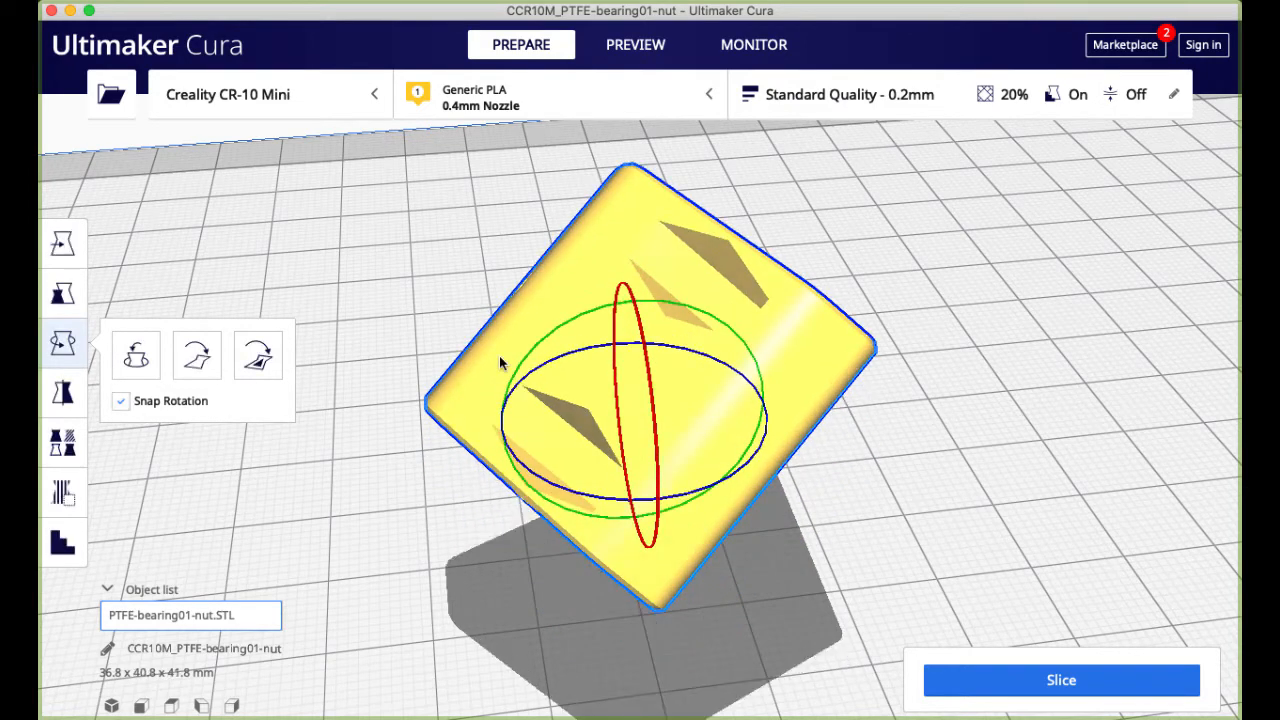
key(super+z)
click(971, 366)
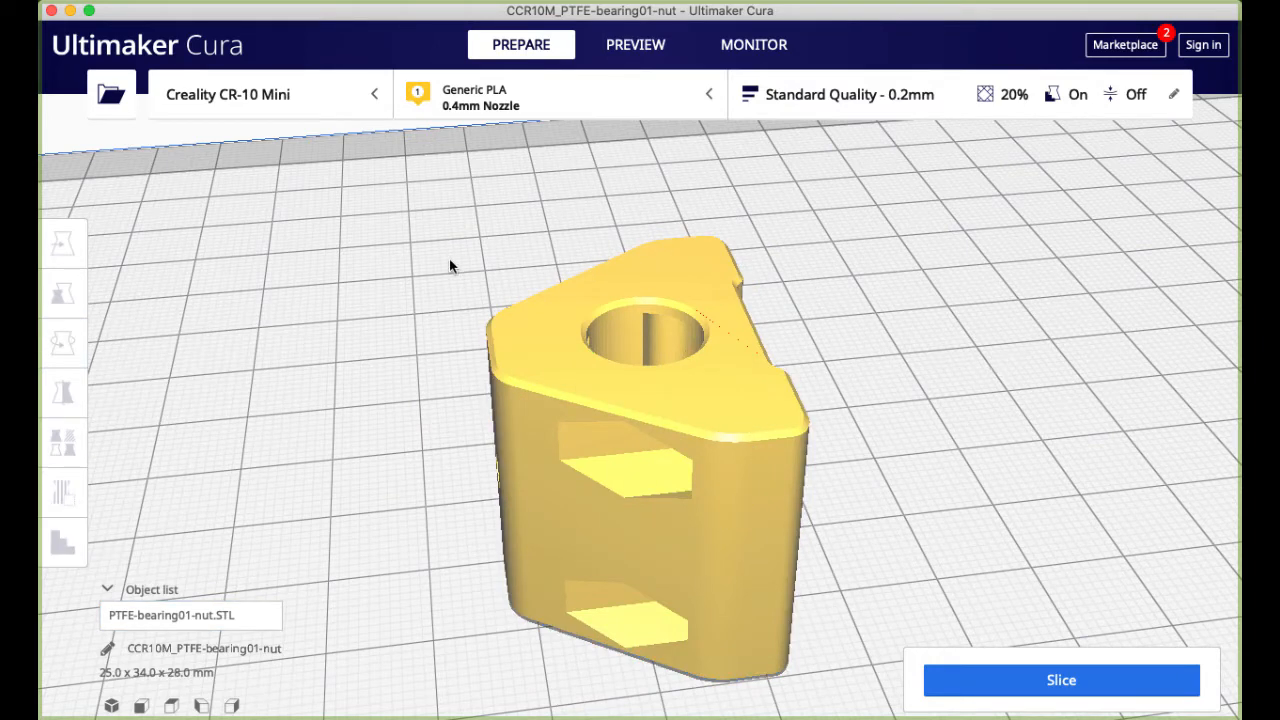
Slice the upright bearing nut model.
scroll(430, 358, down, 3)
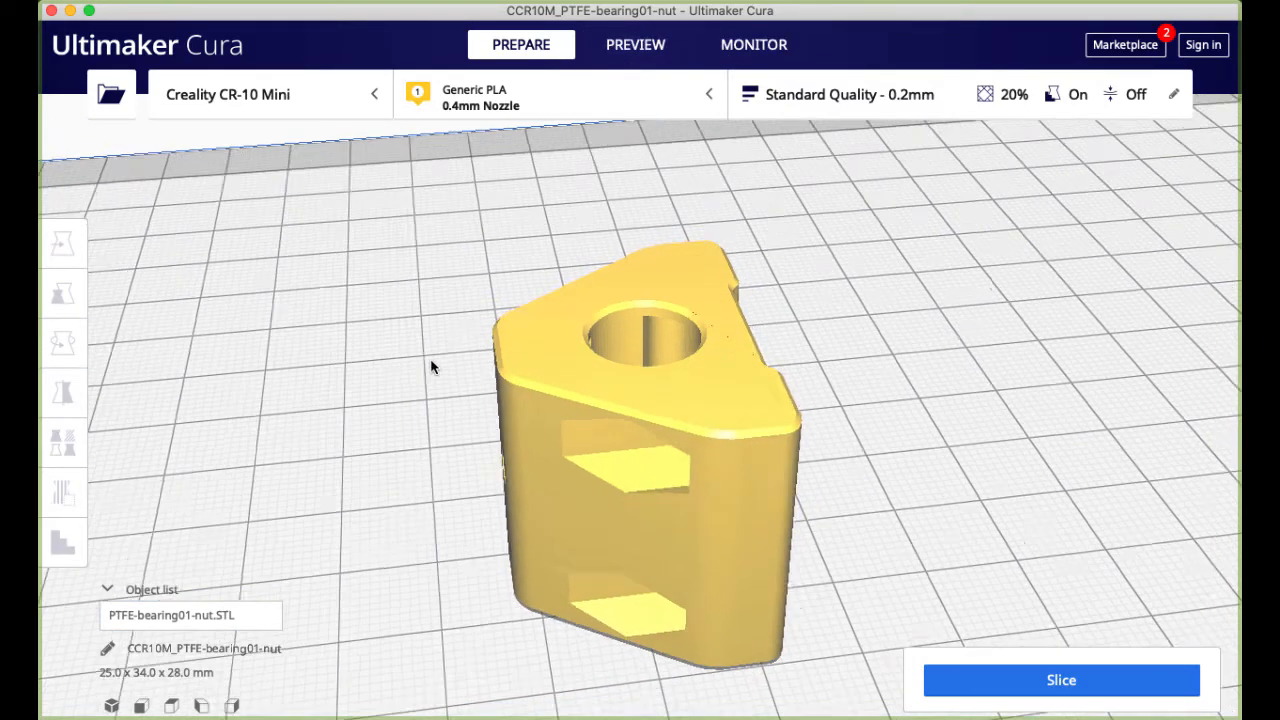
scroll(515, 570, down, 3)
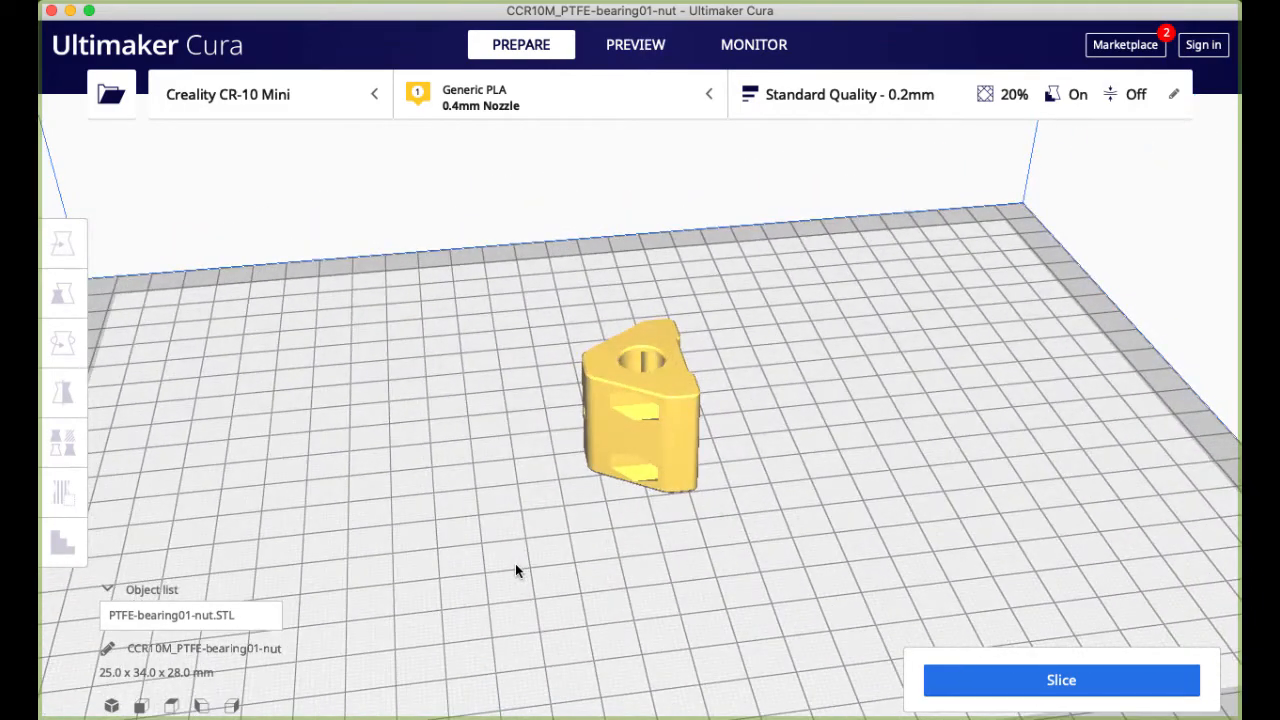
right_drag(515, 570, 461, 566)
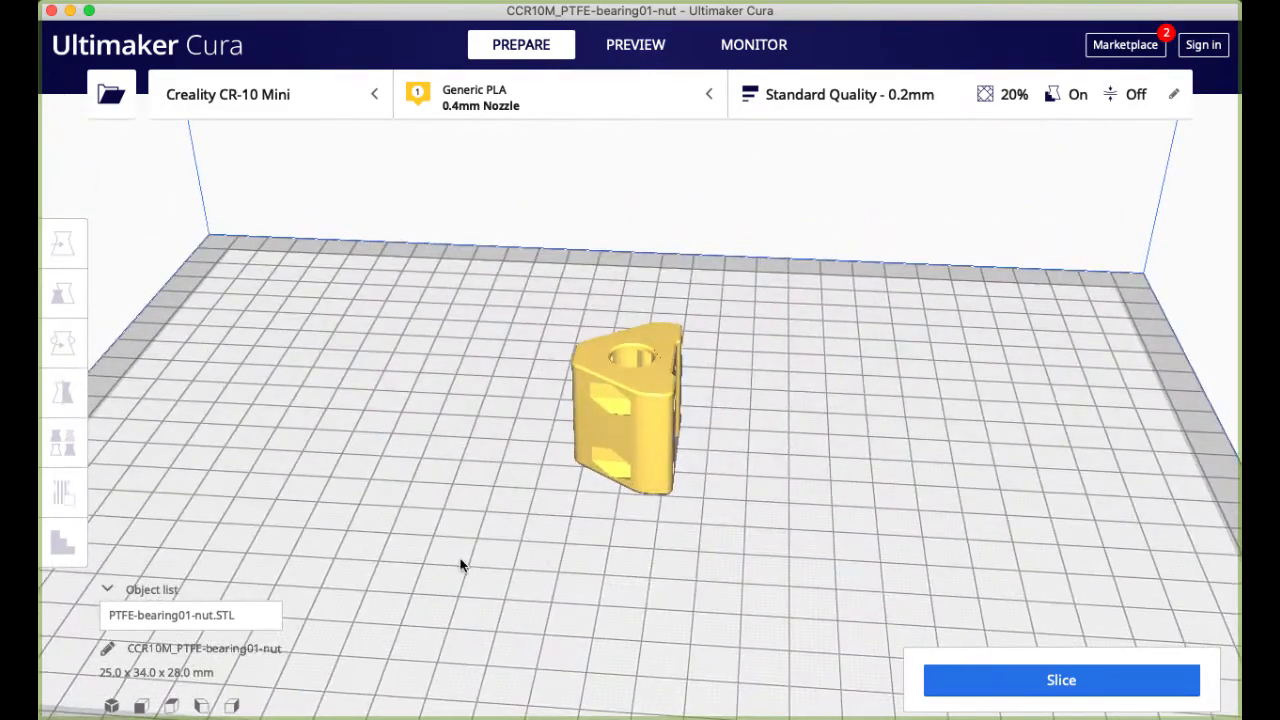
click(1091, 690)
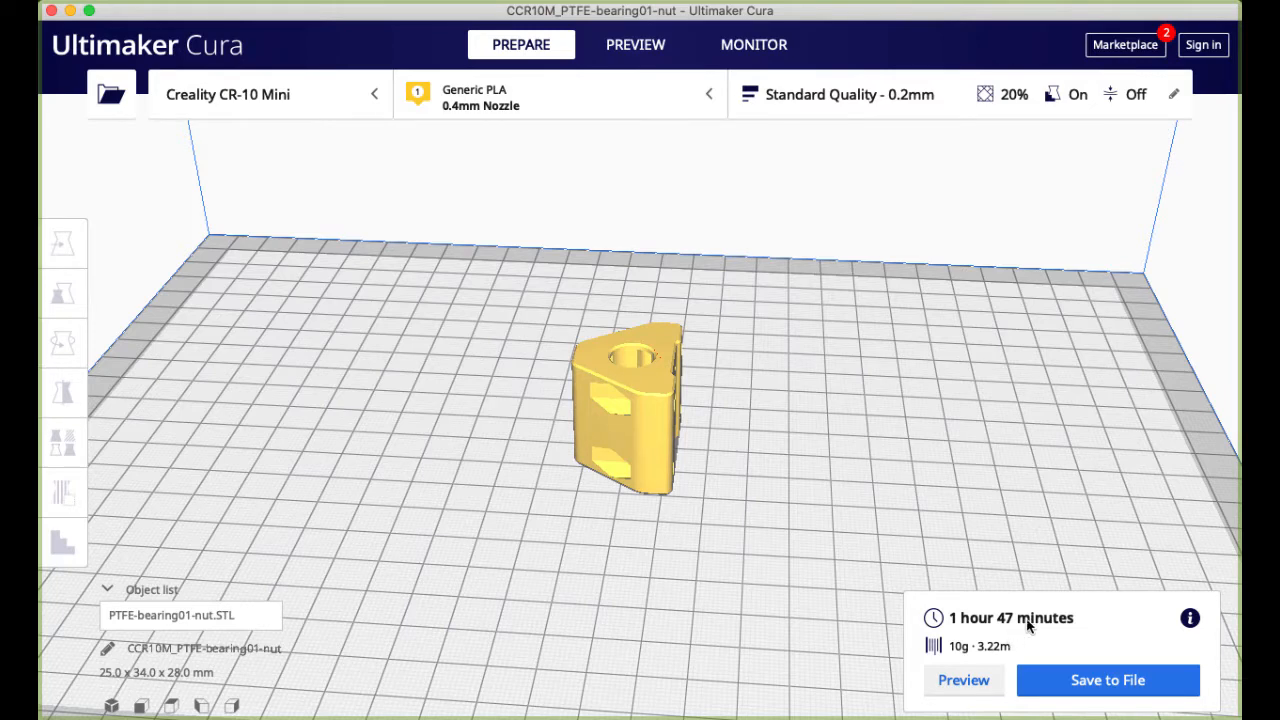
mouse_move(1191, 620)
Inspect the sliced nut's pockets and threaded side hole in the layer preview, and return to the solid model in the prepare view.
right_drag(542, 576, 644, 590)
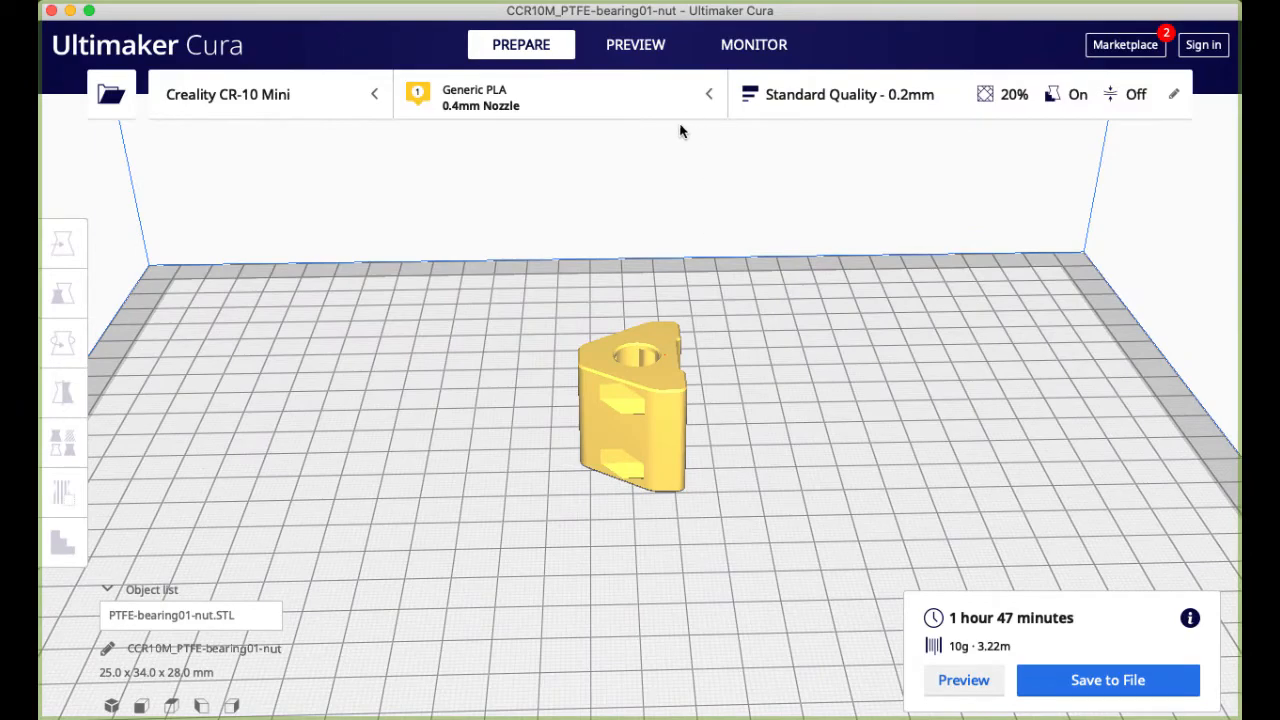
click(629, 47)
scroll(571, 574, up, 10)
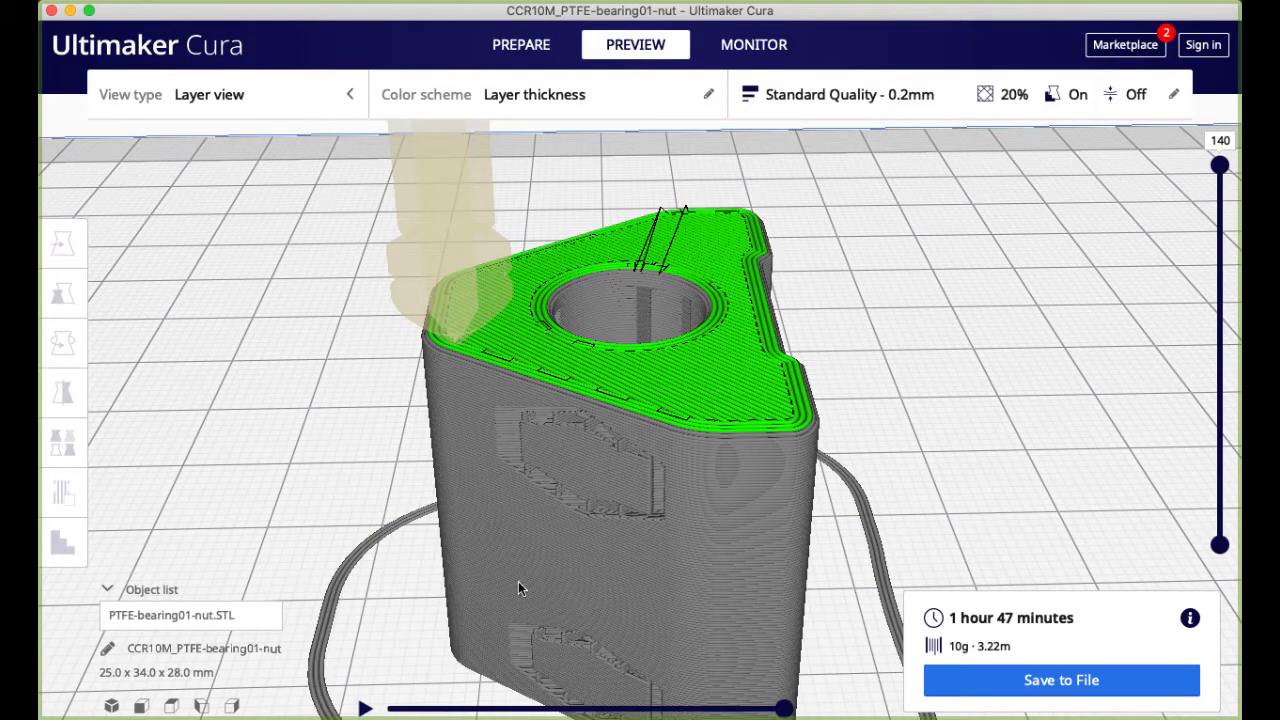
right_drag(519, 586, 868, 567)
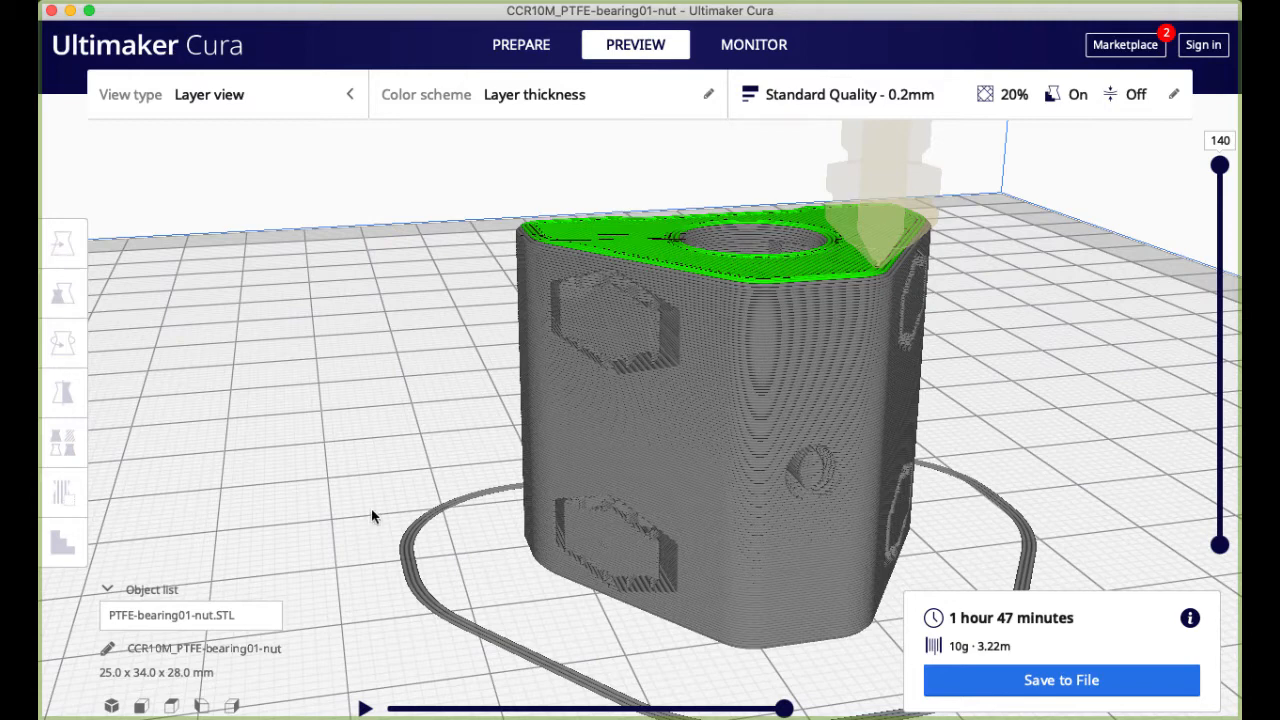
click(533, 49)
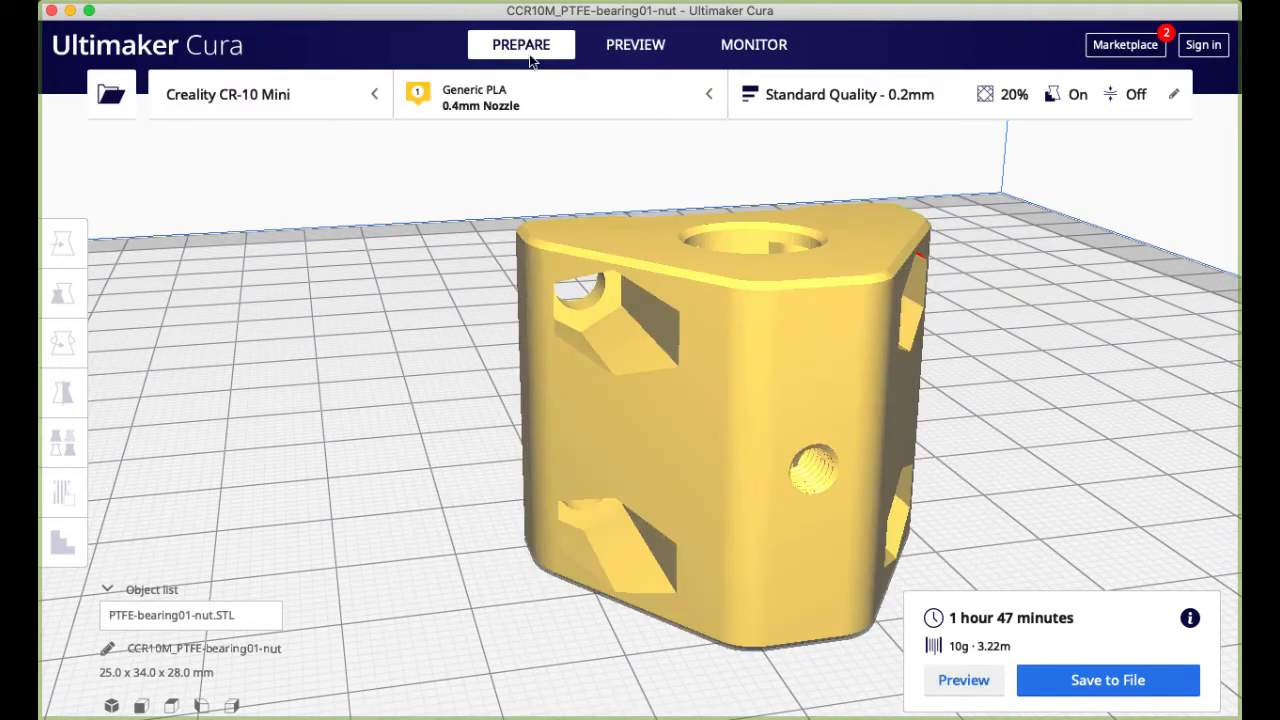
right_drag(429, 482, 356, 550)
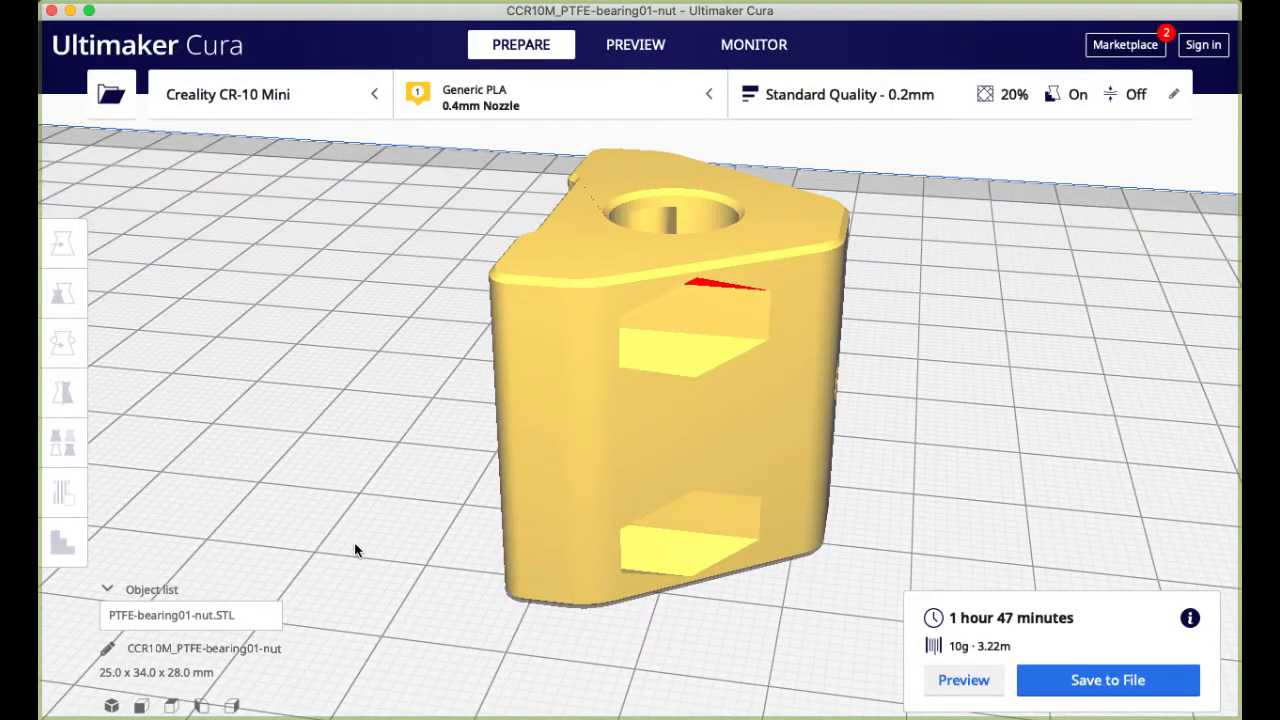
Select the PTFE-bearing01-nut.STL model and add a support blocker at its lower nut pocket.
click(104, 591)
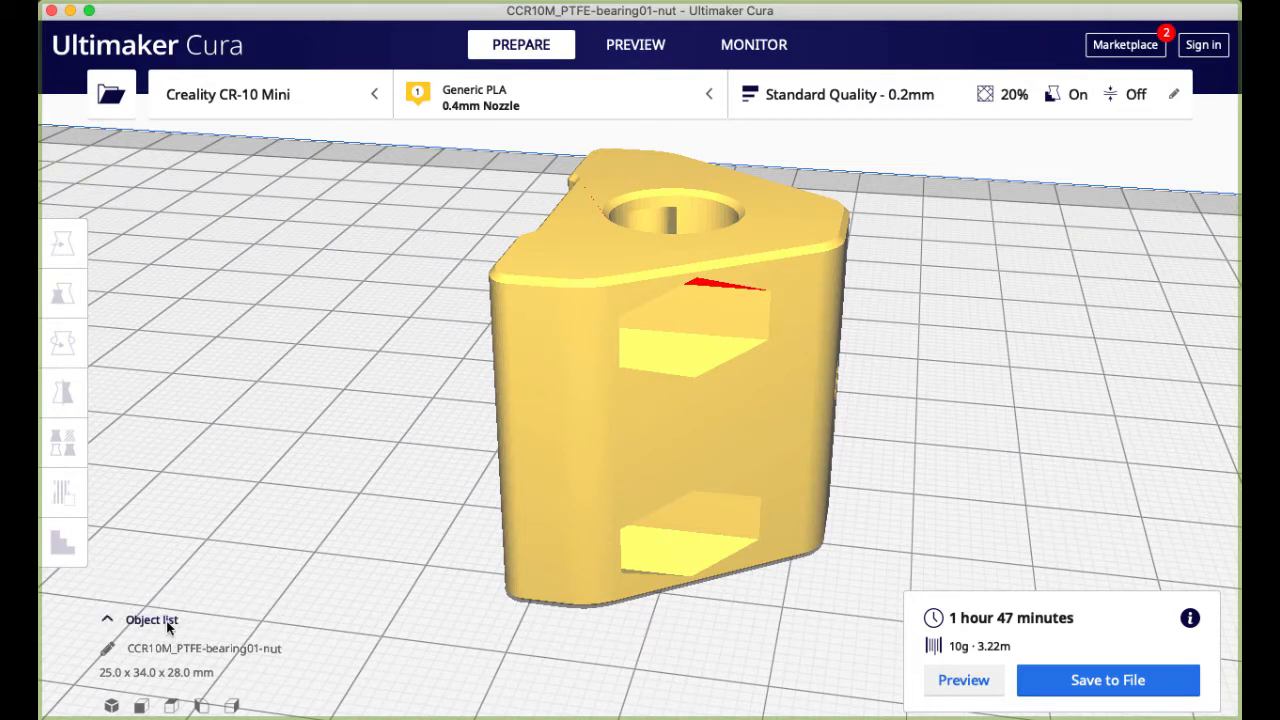
click(105, 621)
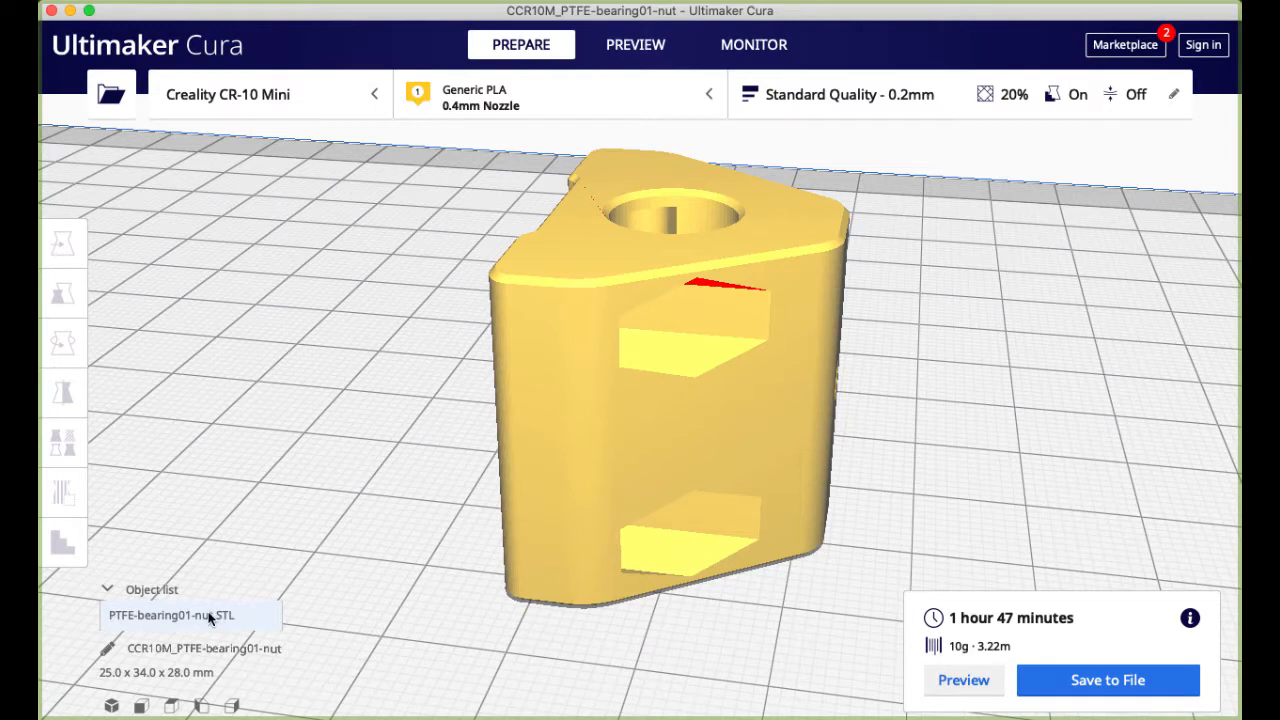
click(152, 616)
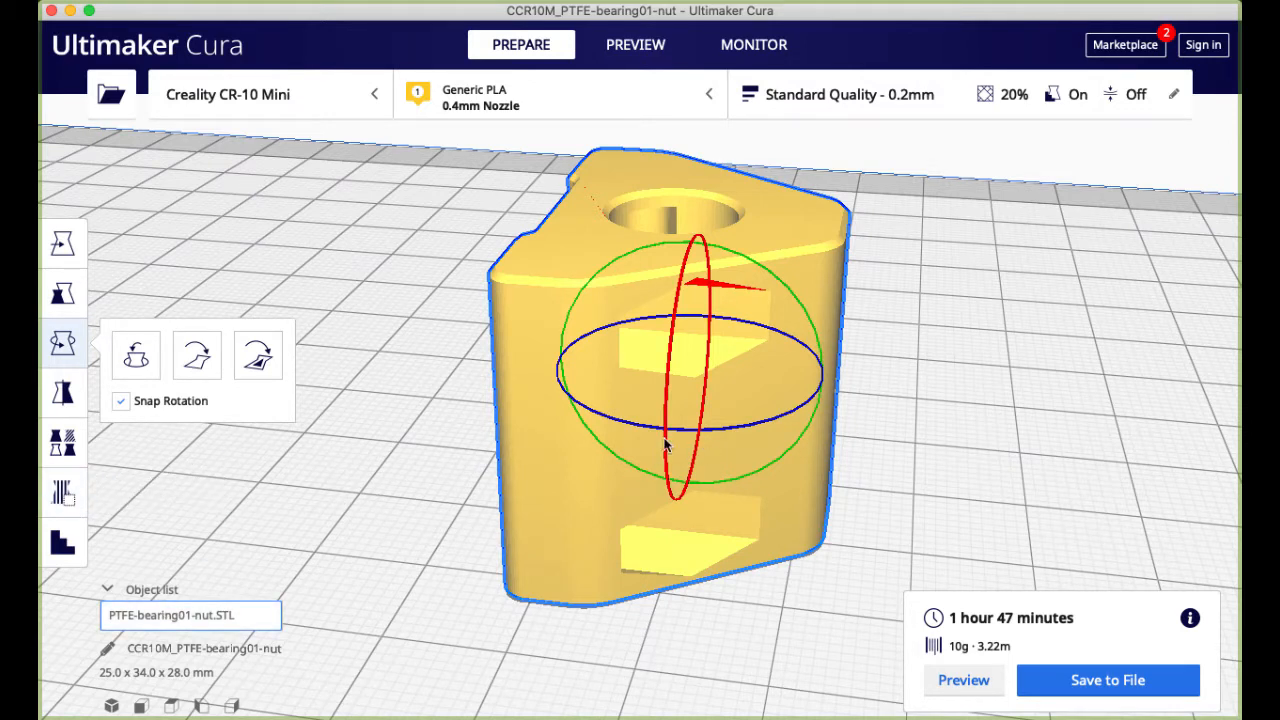
click(62, 491)
click(646, 561)
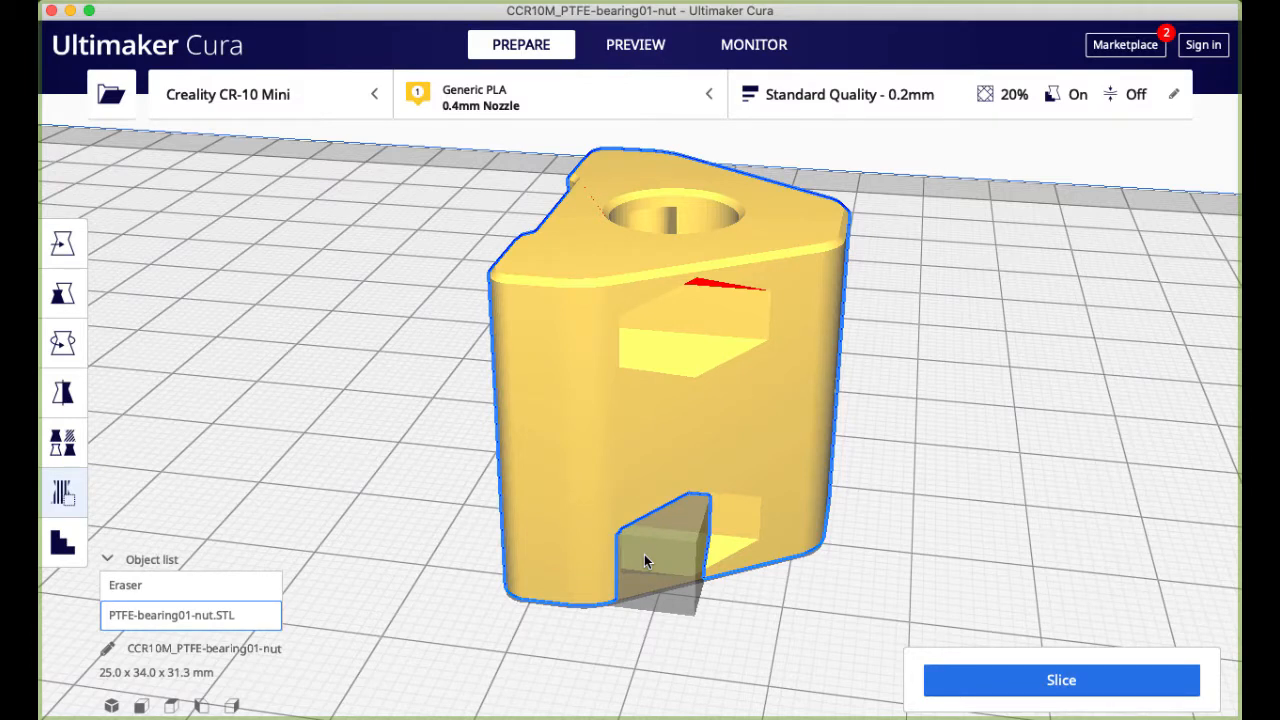
Select the new support blocker and raise it to about Z 0.8 mm over the lower pocket.
click(133, 589)
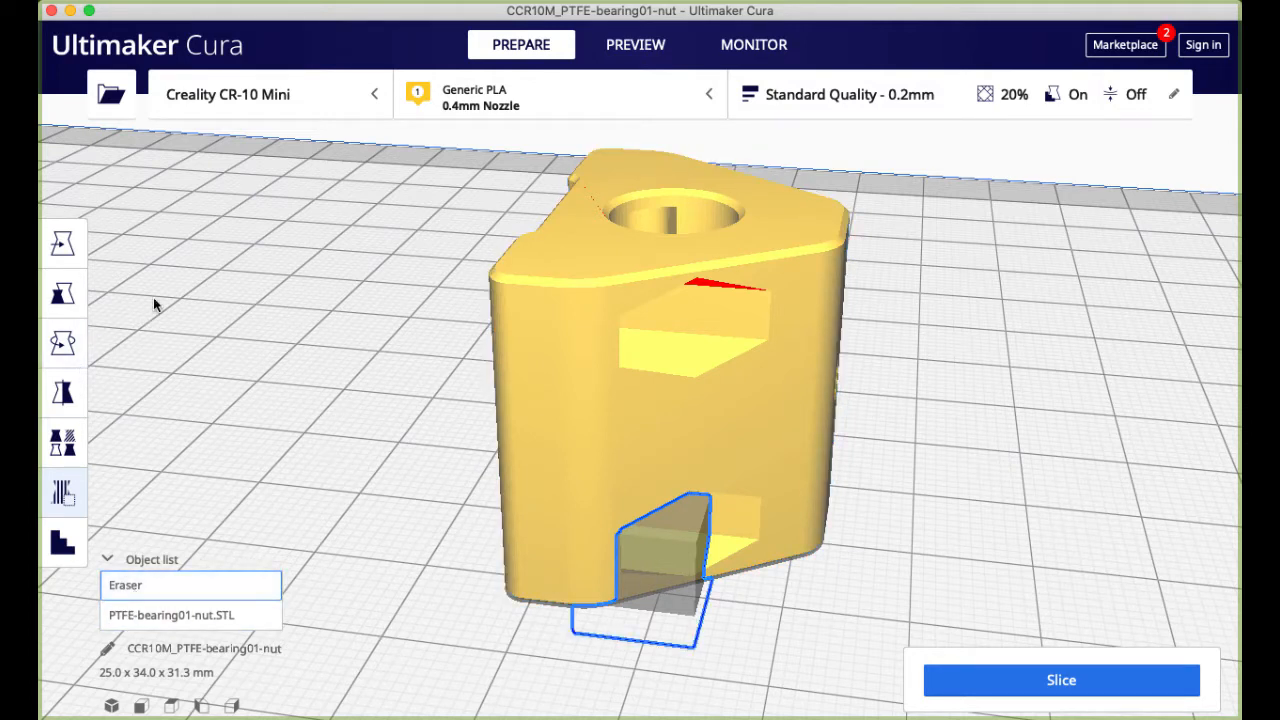
click(64, 250)
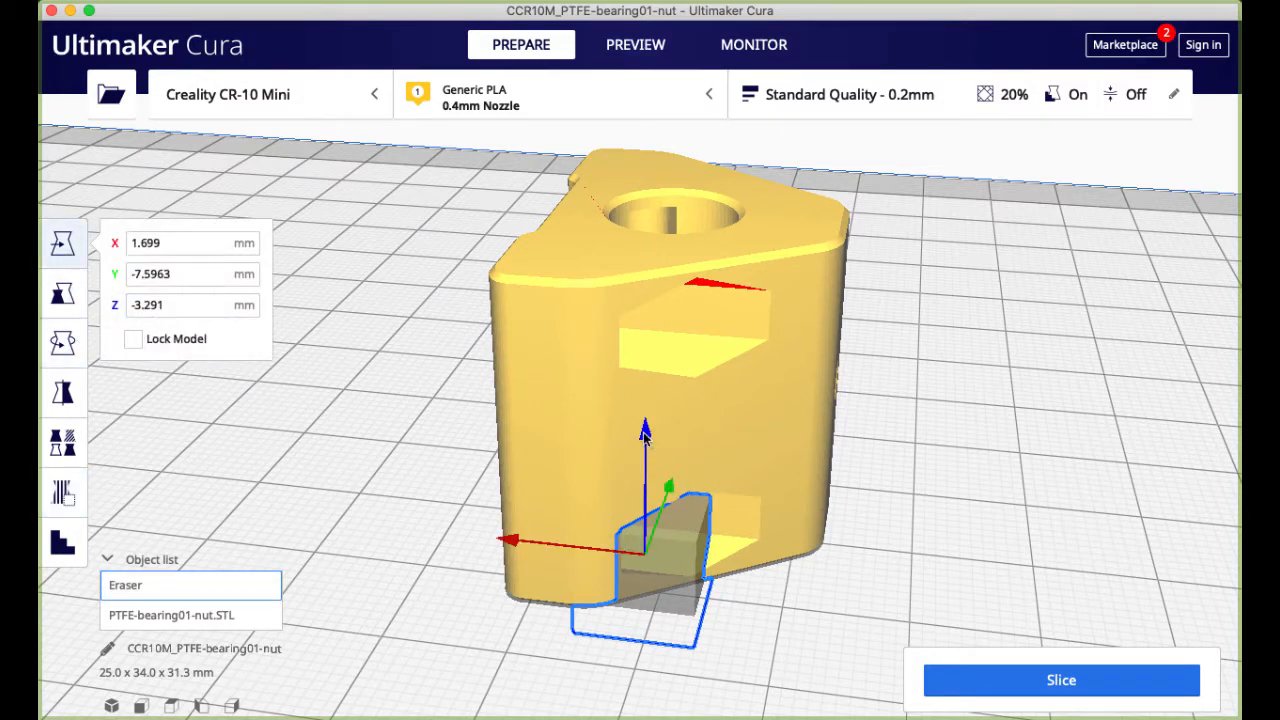
drag(648, 440, 641, 392)
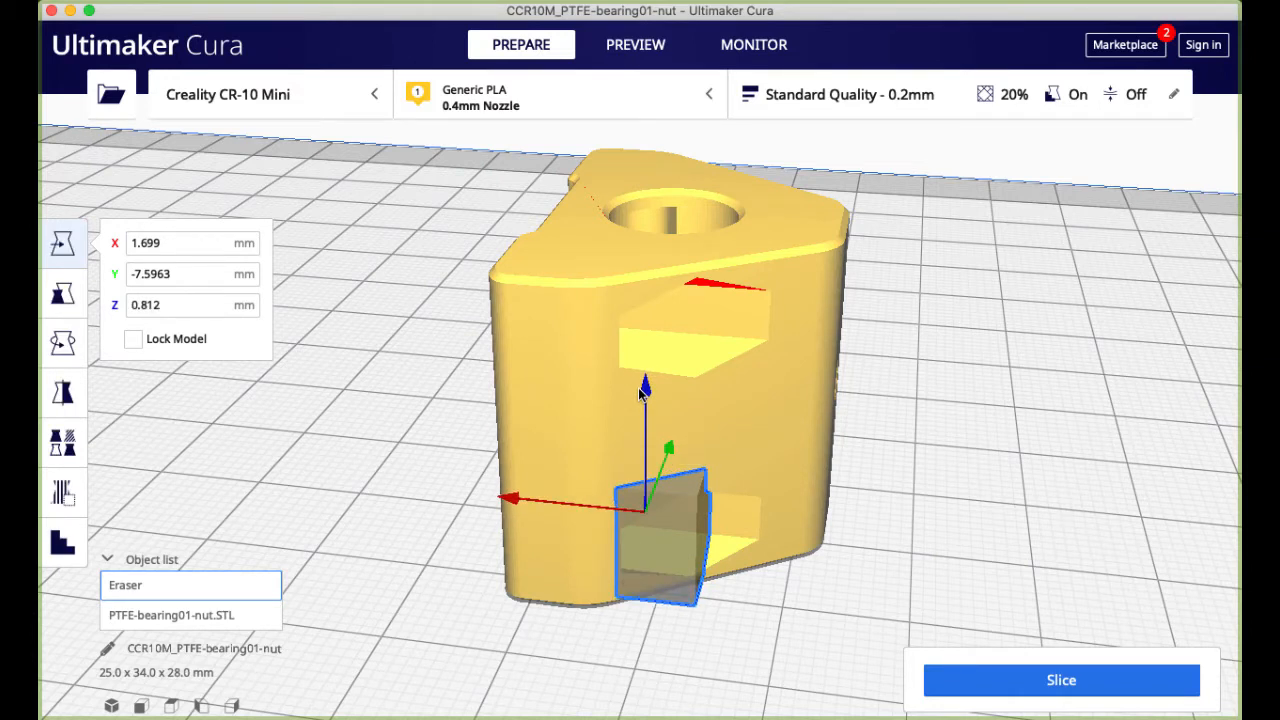
Scale the support blocker uniformly to about 11 mm, then stretch it non-uniformly to about 26.5 mm along X.
click(62, 293)
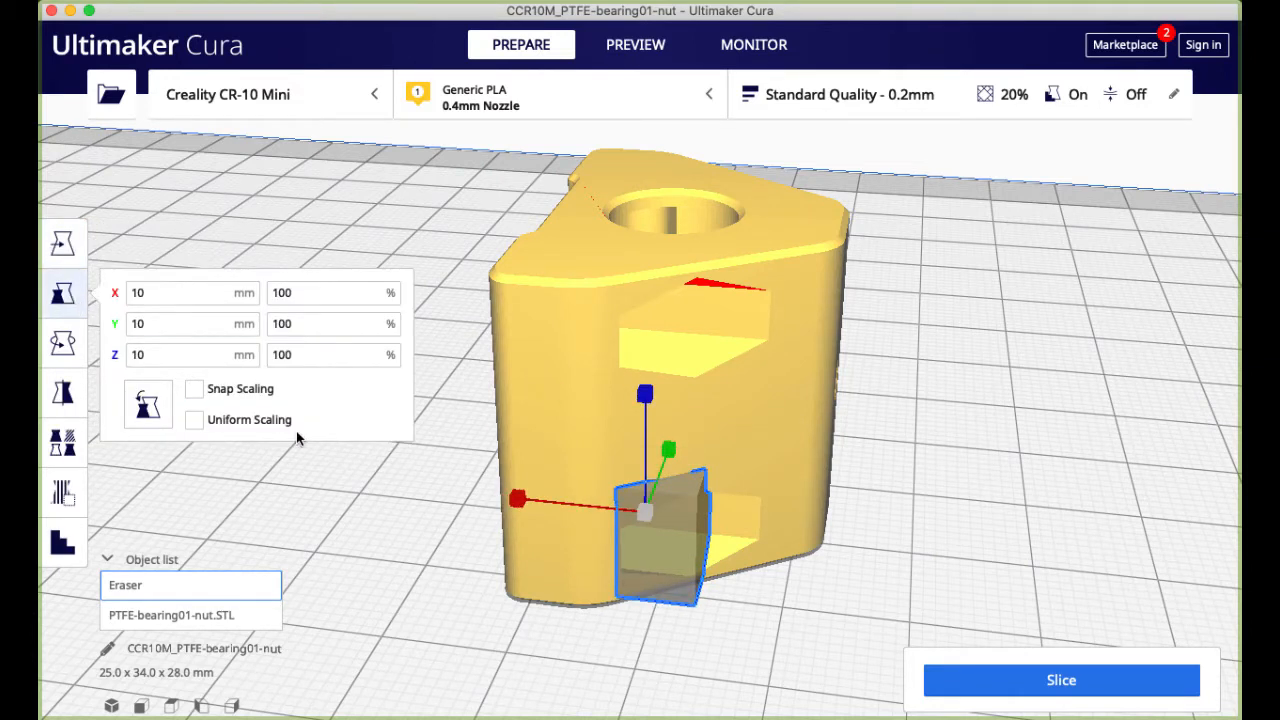
click(195, 420)
drag(517, 499, 506, 525)
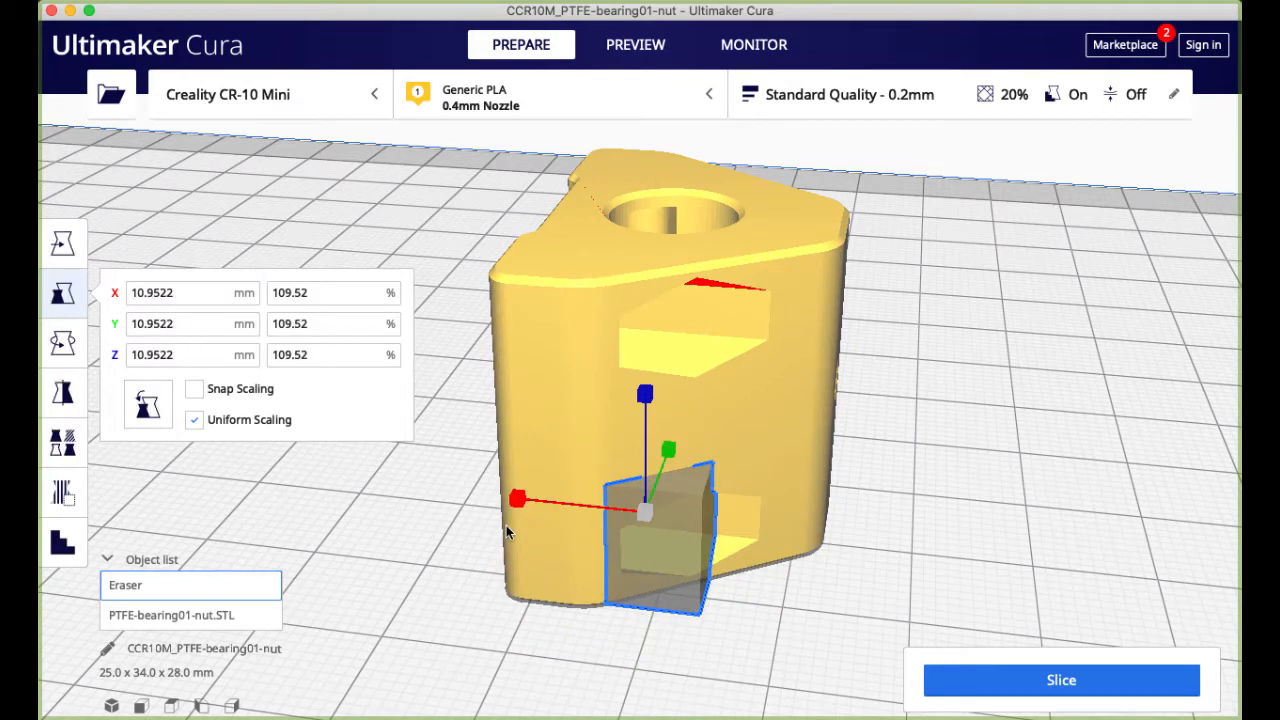
click(194, 421)
drag(517, 499, 317, 488)
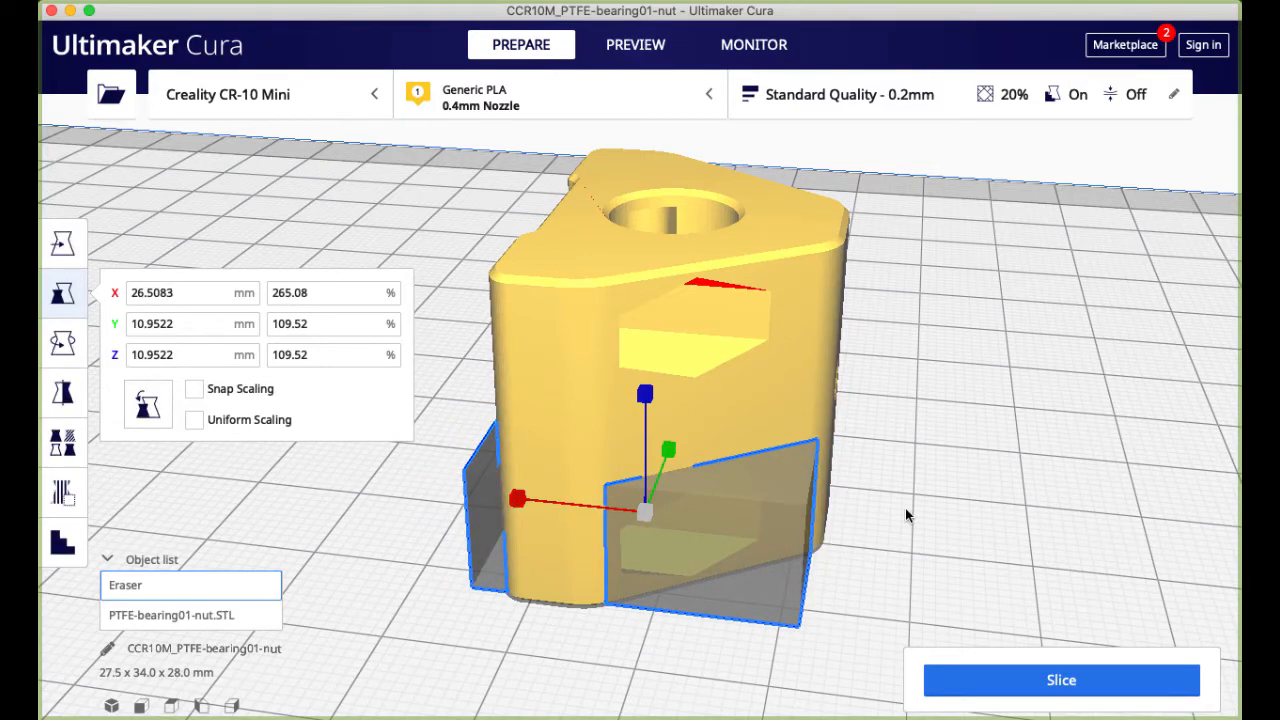
Raise the lengthened support blocker to Z 1 mm so it covers the lower pocket and screw hole.
right_drag(908, 514, 663, 451)
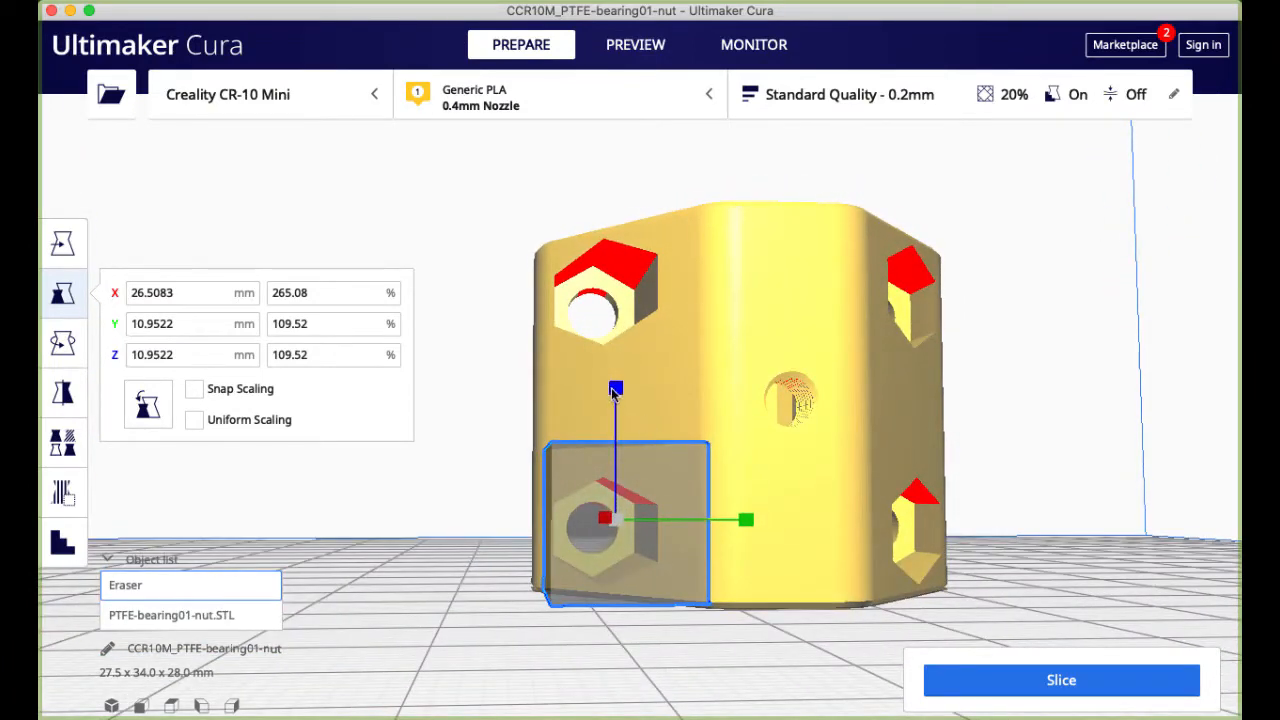
click(60, 244)
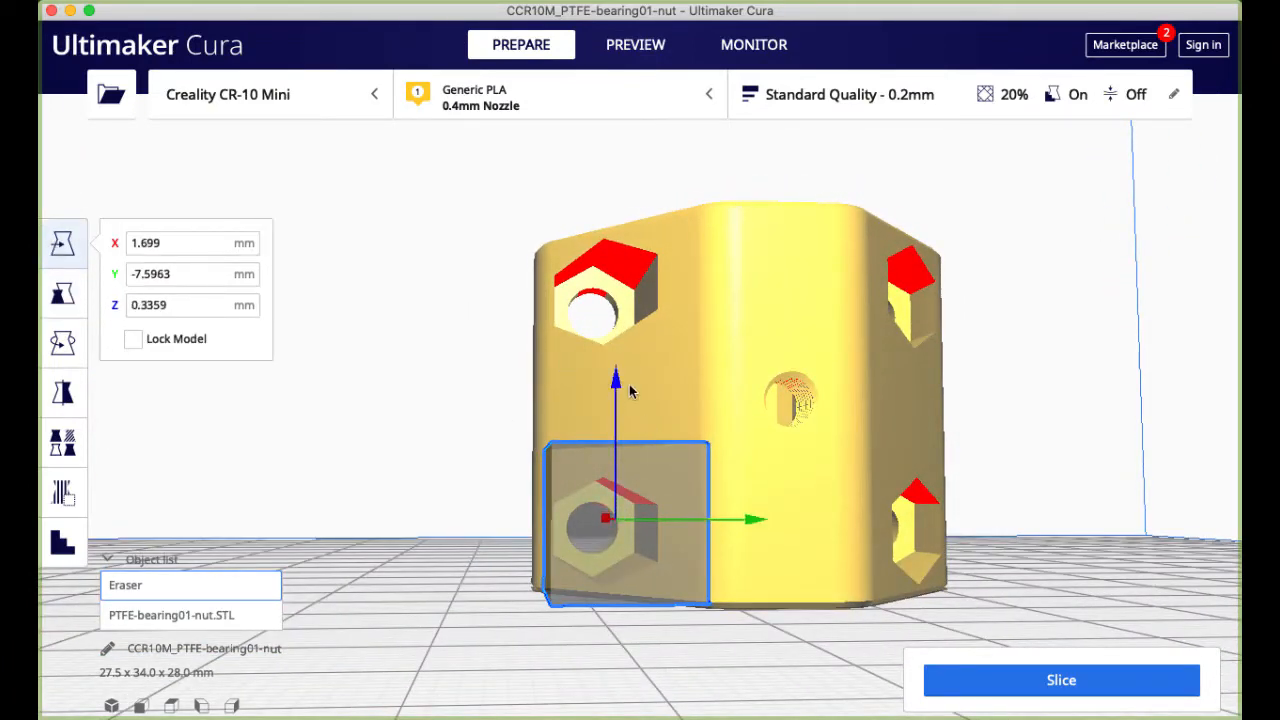
drag(618, 389, 616, 375)
Narrow the lower support blocker along Y and move it to about X 1.3 mm, Y -9 mm over the screw hole.
right_drag(469, 451, 985, 464)
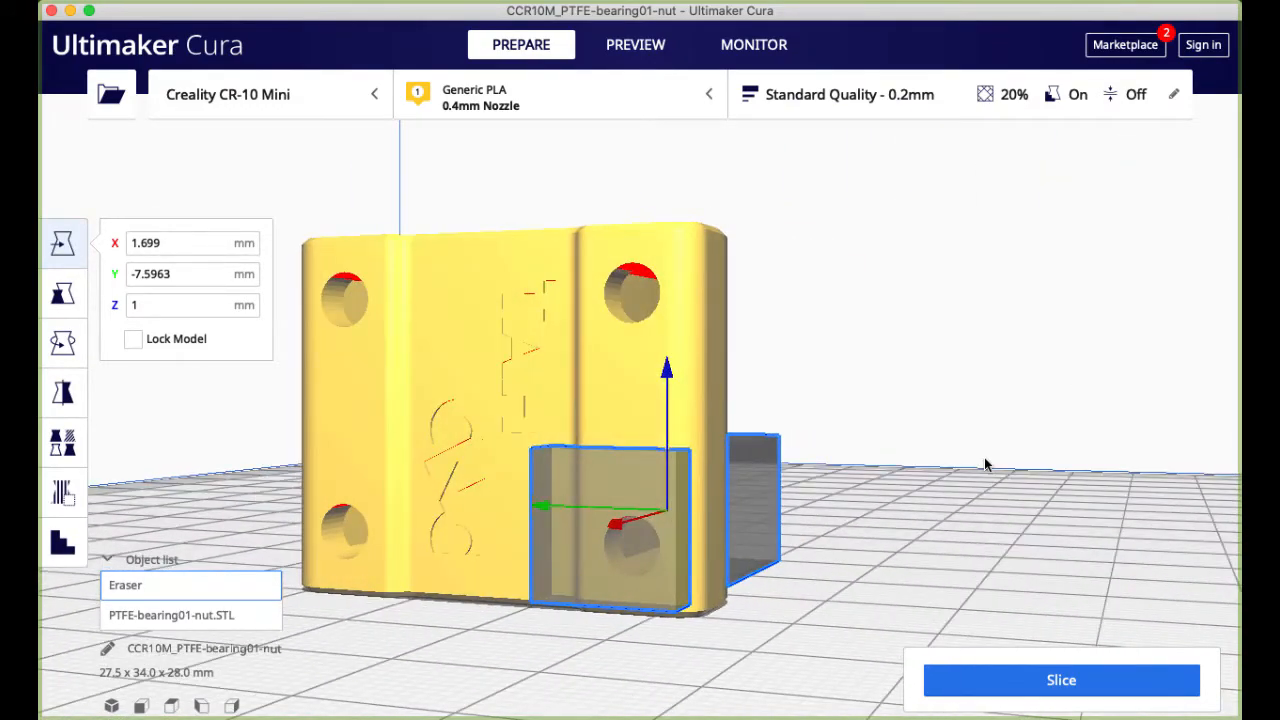
click(62, 293)
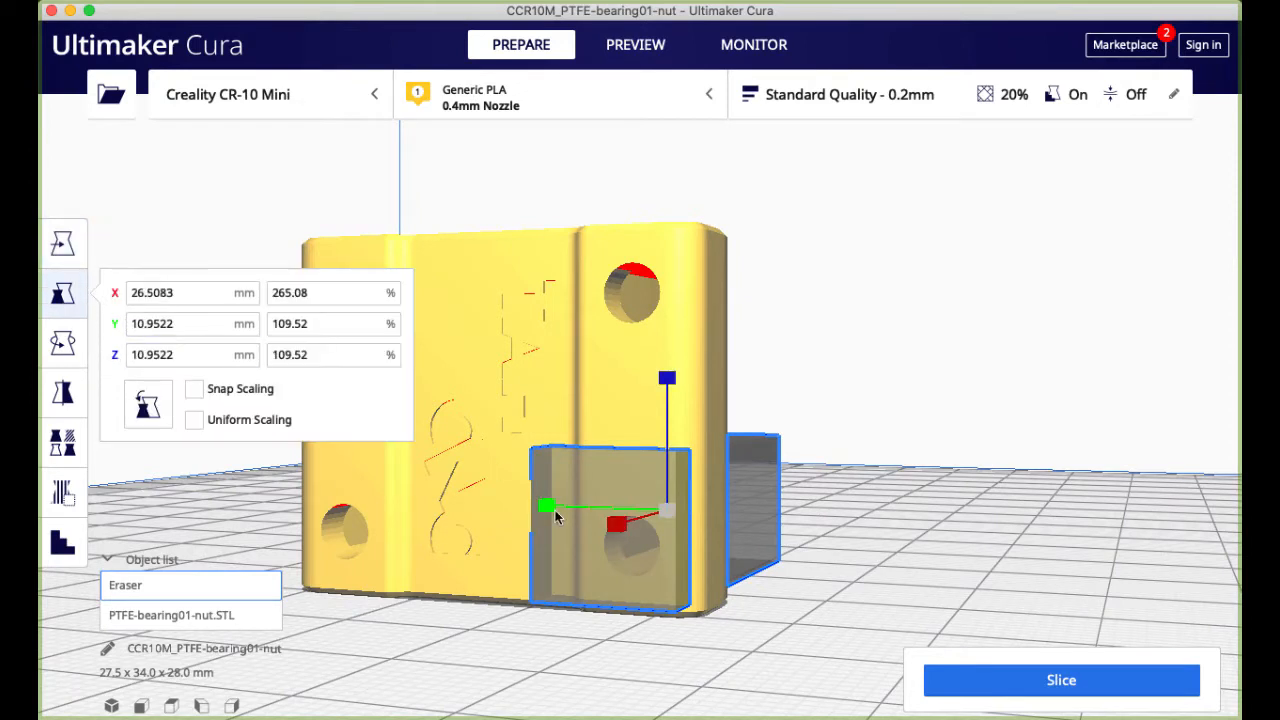
mouse_move(548, 510)
mouse_down()
mouse_move(628, 520)
mouse_move(603, 519)
mouse_up()
click(62, 243)
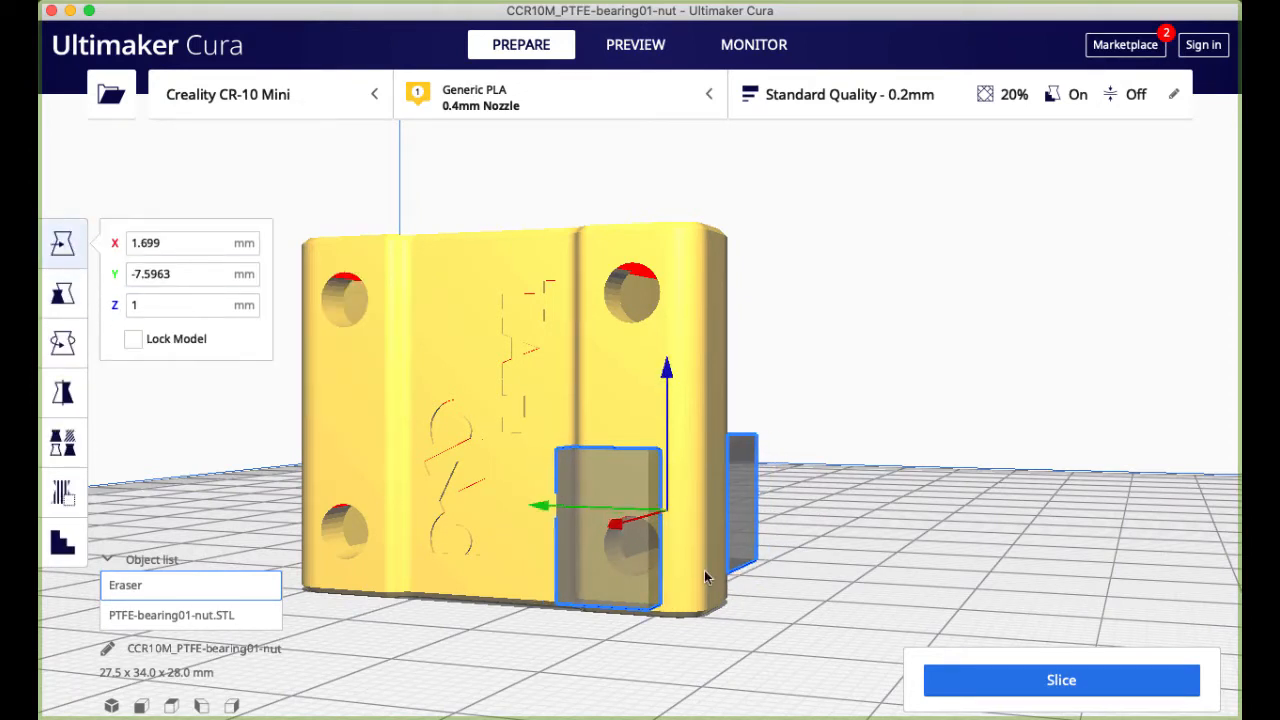
drag(625, 567, 645, 566)
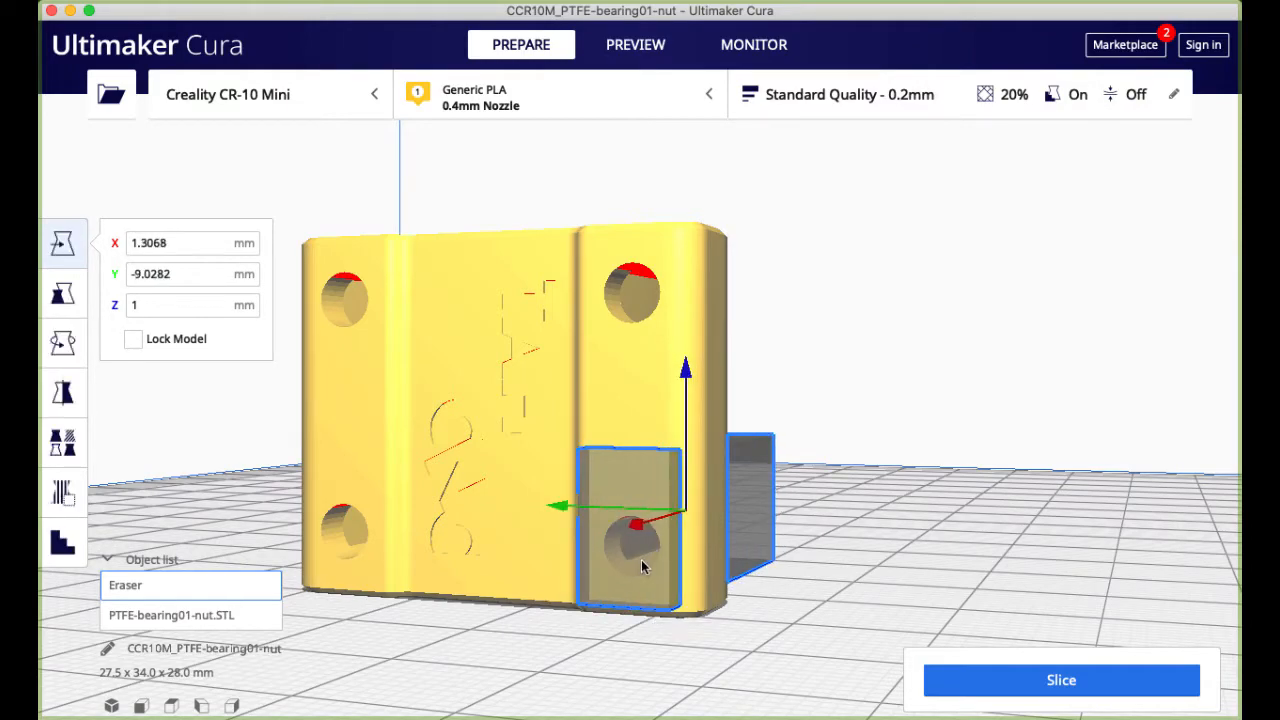
Select the nut model again and add a second support blocker at the upper pocket above the first blocker.
right_drag(908, 573, 390, 561)
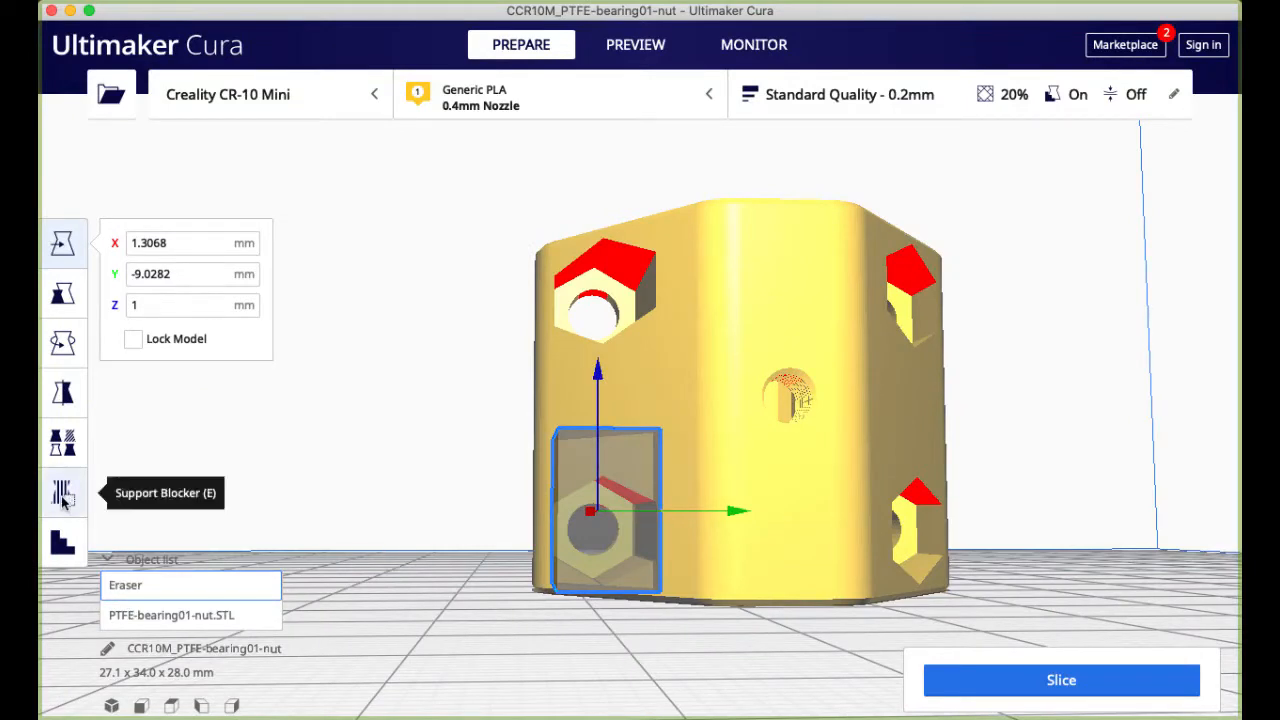
click(153, 622)
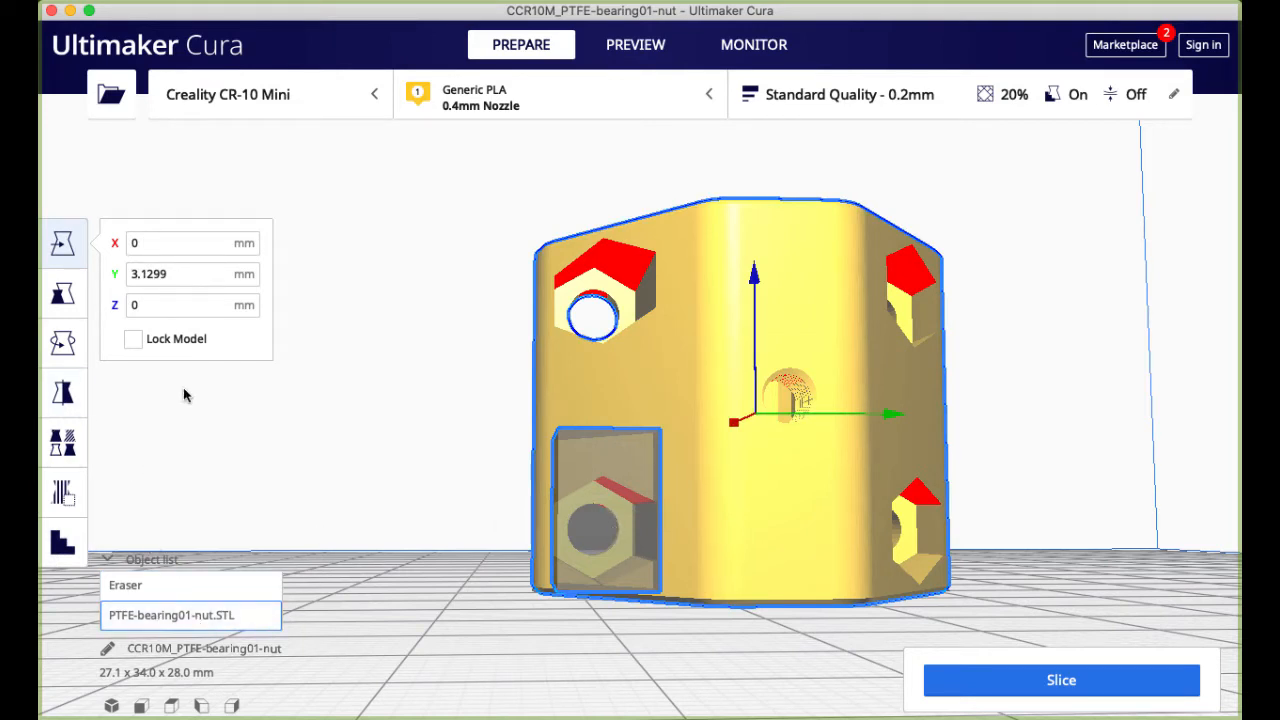
click(598, 310)
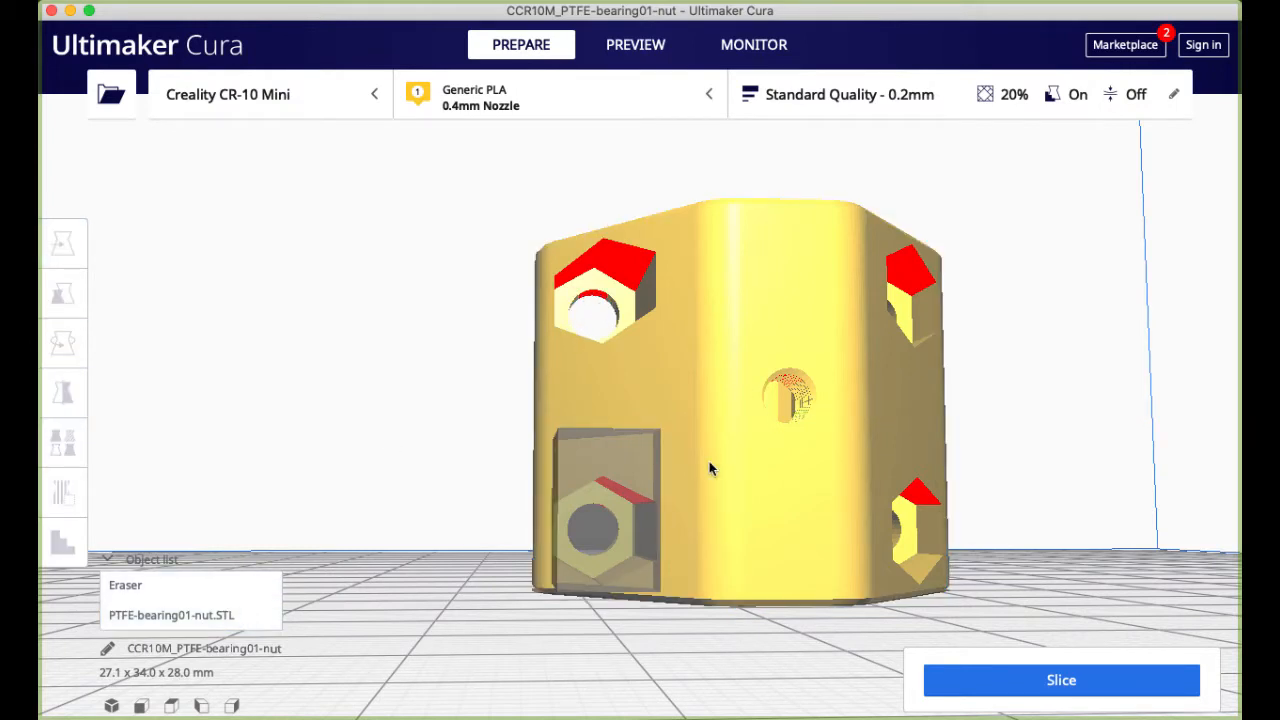
click(184, 620)
click(56, 492)
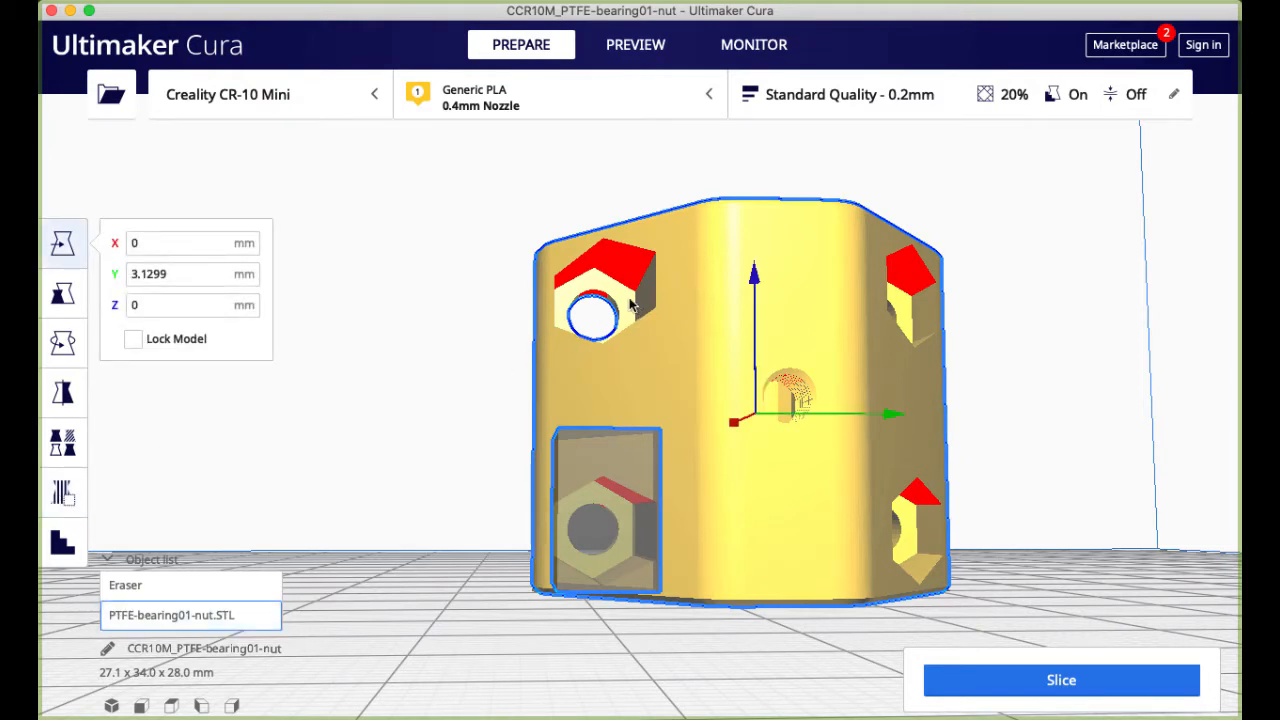
click(62, 492)
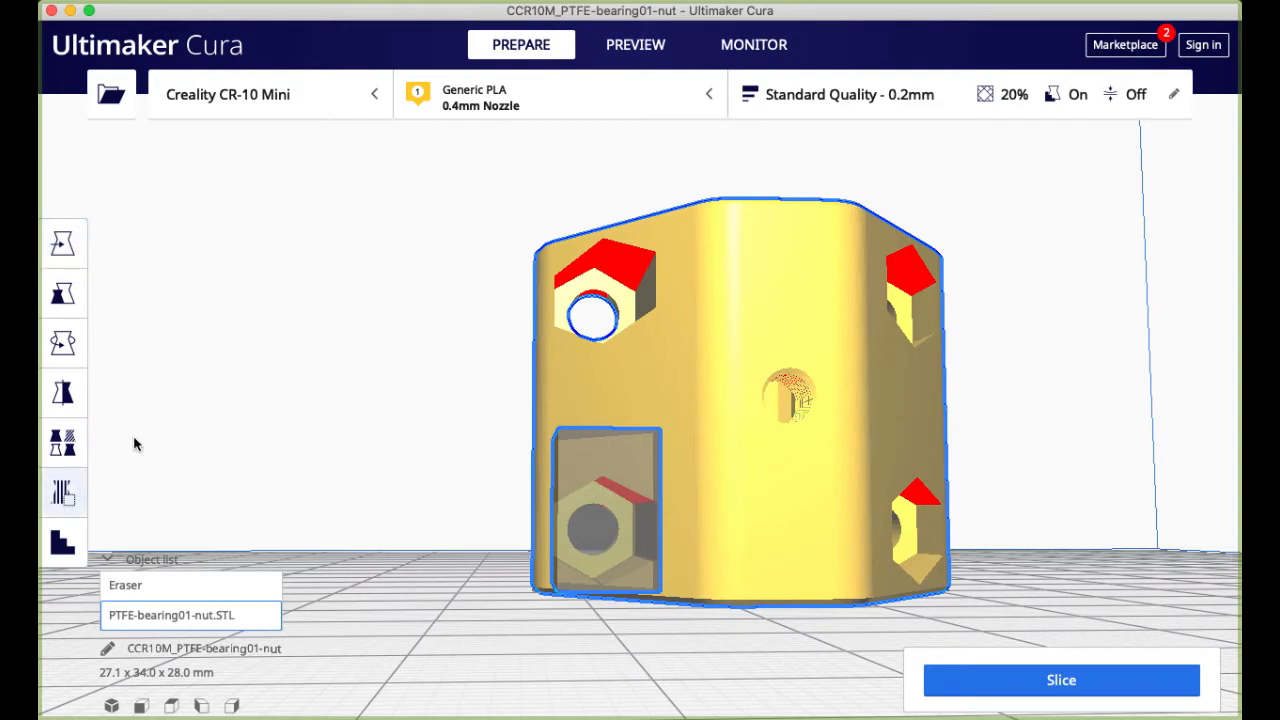
click(588, 268)
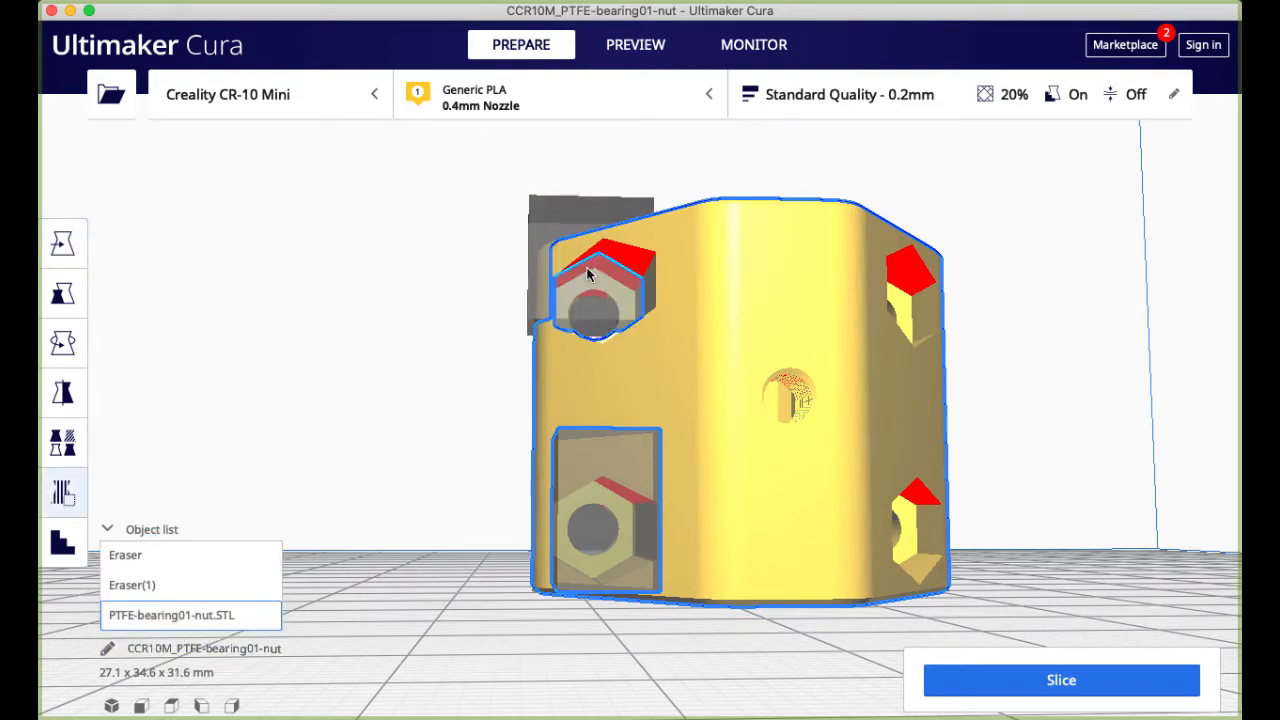
Select the upper support blocker and scale it to about 7 mm along Y and 18.9 mm along X.
right_drag(287, 430, 450, 497)
click(545, 343)
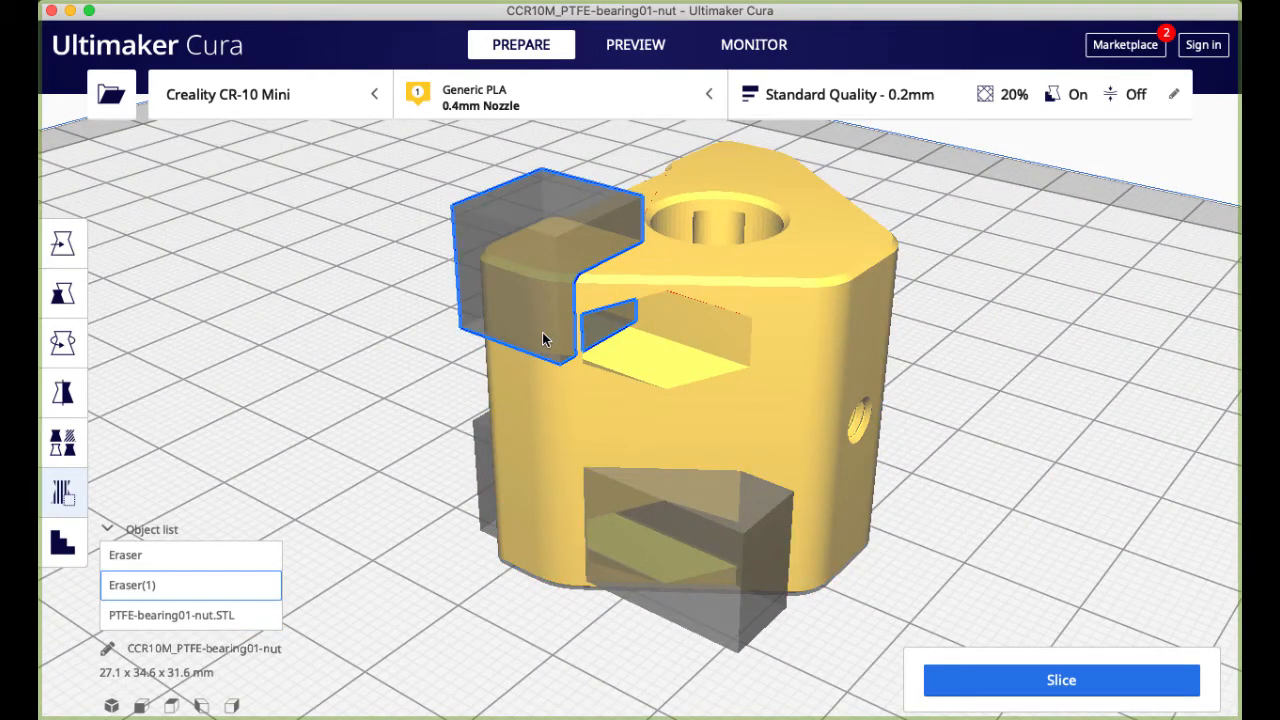
click(64, 300)
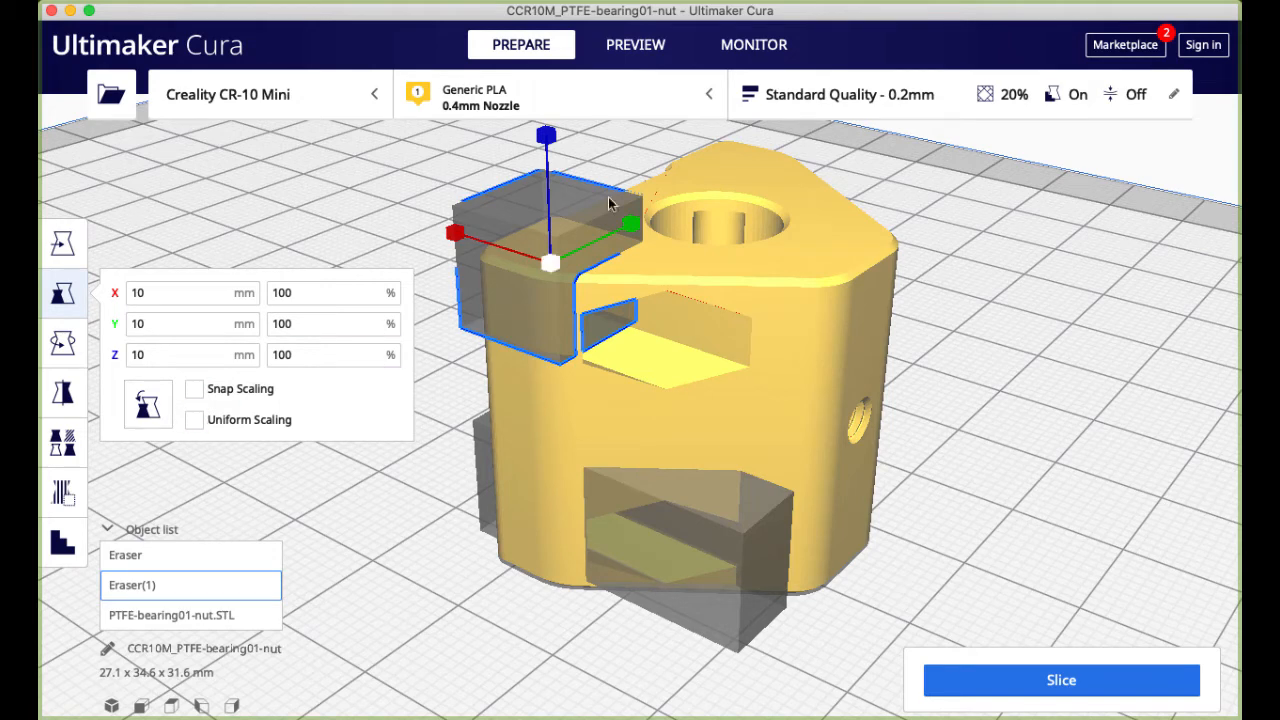
drag(630, 223, 557, 289)
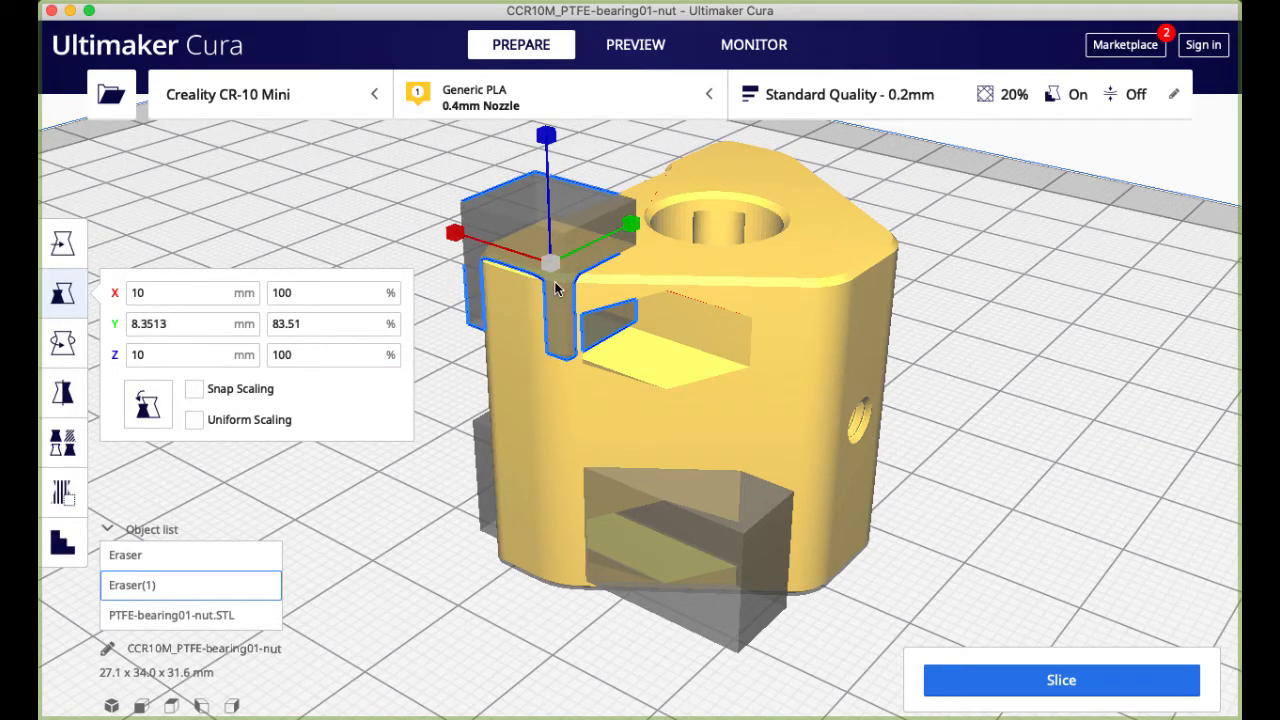
drag(632, 225, 600, 251)
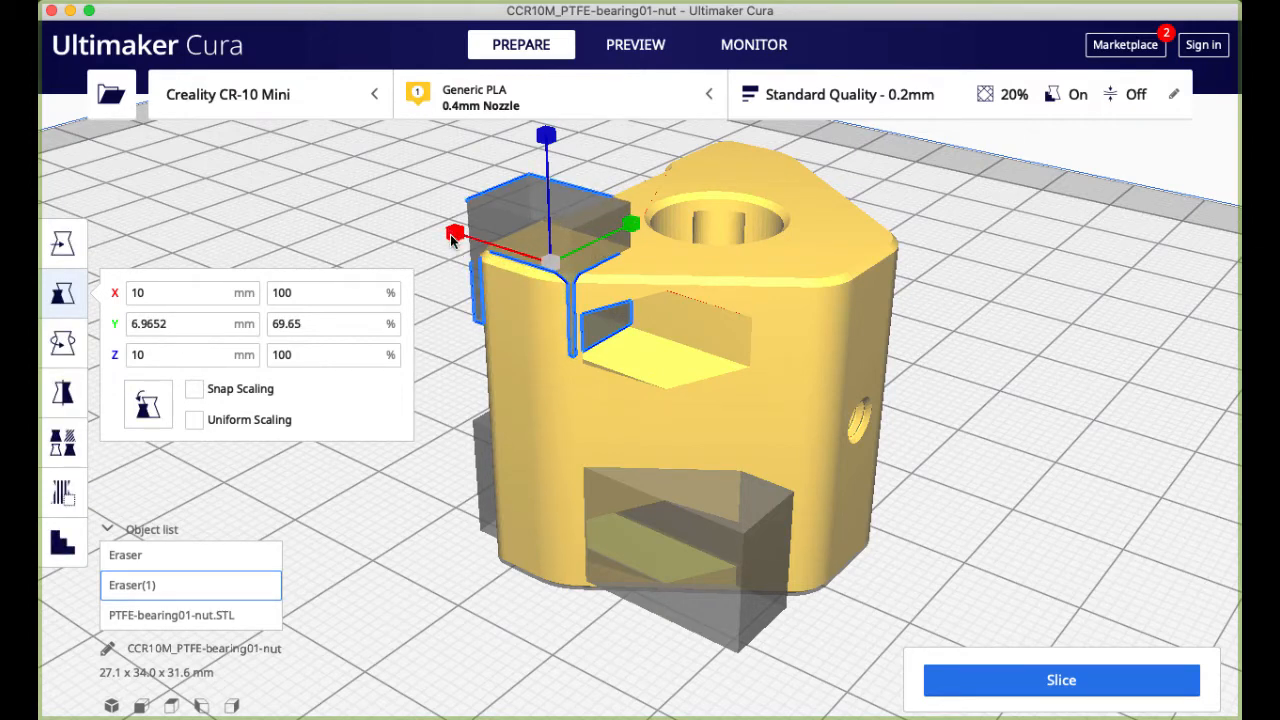
drag(452, 238, 313, 198)
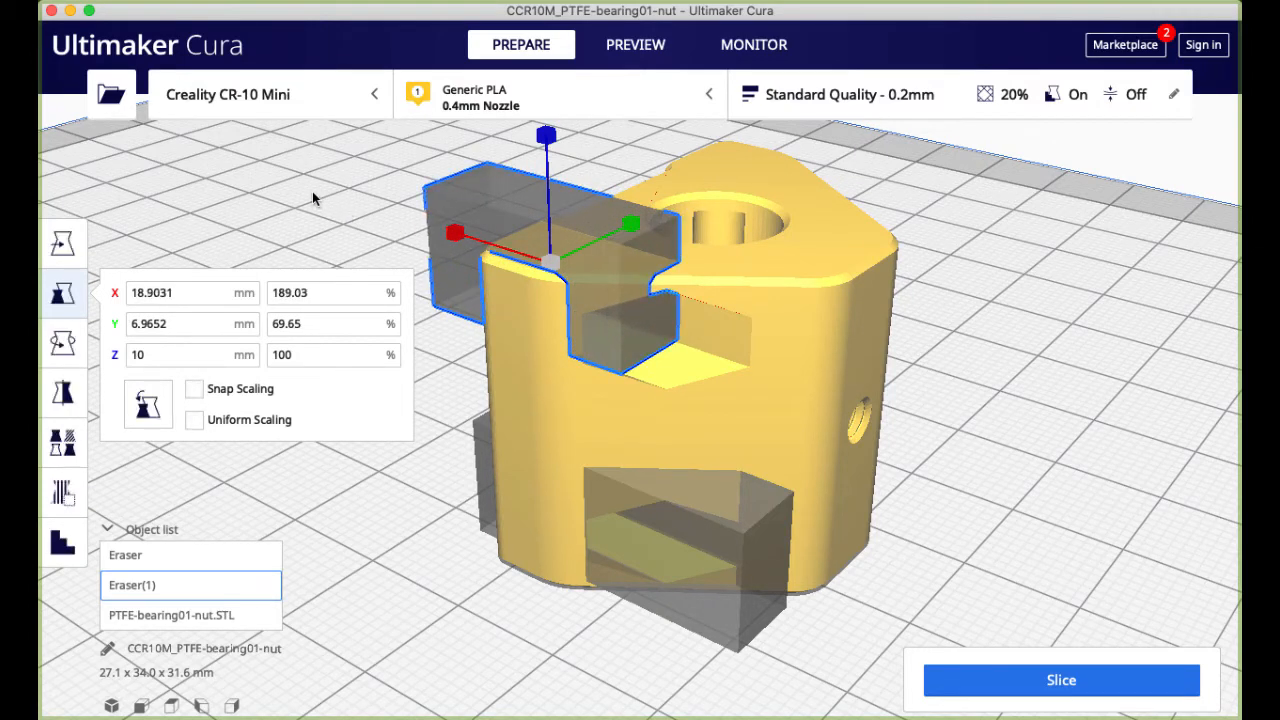
Lengthen the upper support blocker to about 24.8 mm along X and shift it to about X 1.4 mm.
click(64, 250)
mouse_move(452, 236)
mouse_down()
mouse_move(506, 260)
mouse_move(471, 243)
mouse_up()
click(60, 296)
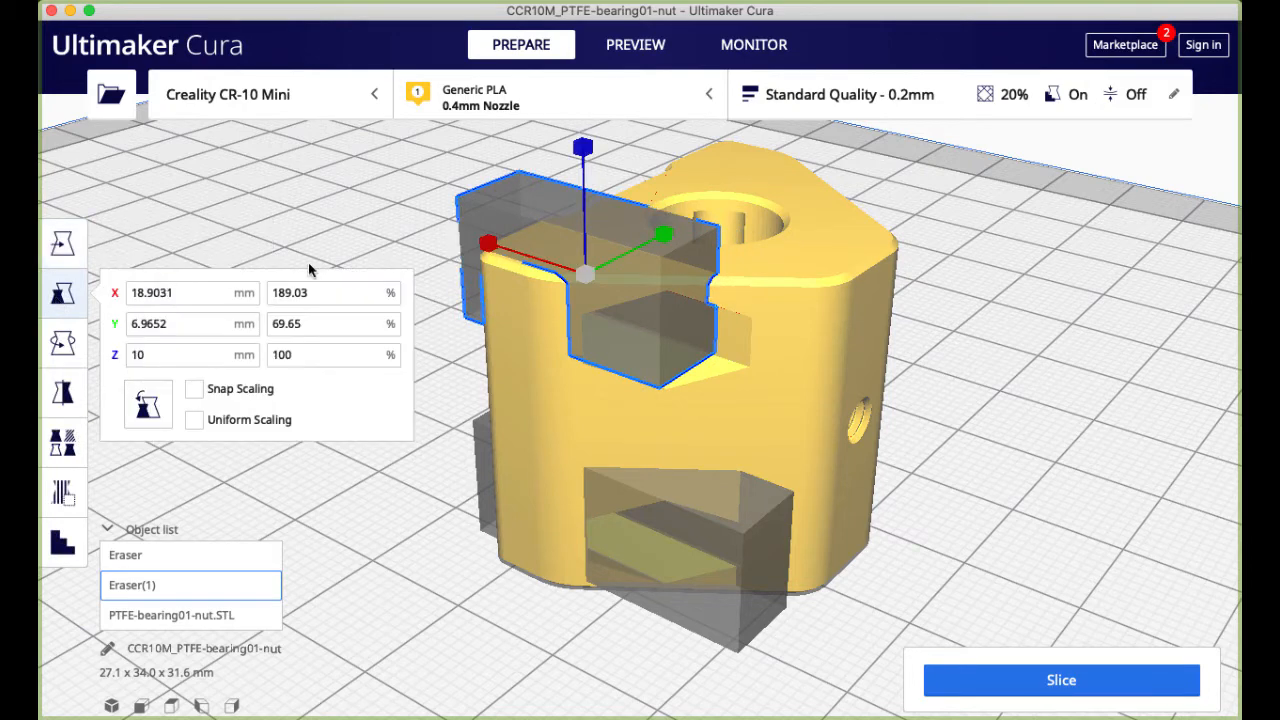
mouse_move(488, 246)
mouse_down()
mouse_move(369, 220)
mouse_move(378, 229)
mouse_up()
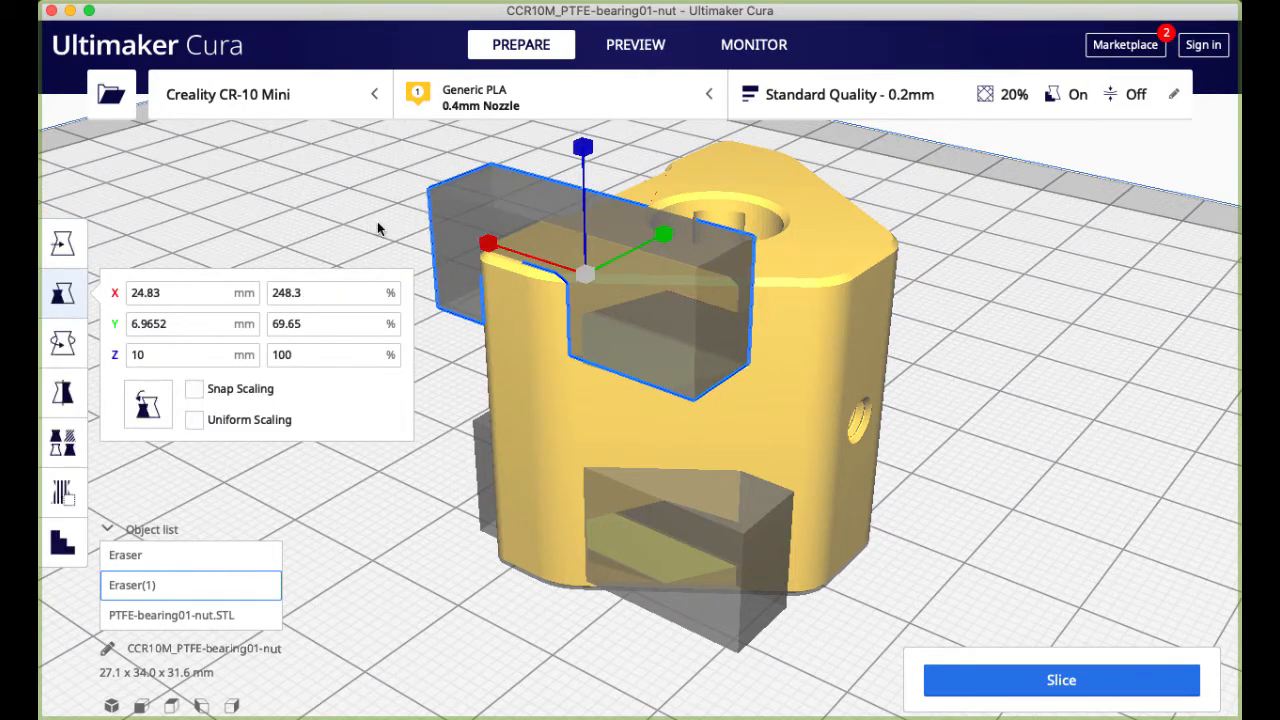
click(62, 243)
drag(480, 248, 513, 253)
Lower the upper support blocker to about Z 18.6 mm and move it to about Y -8.7 mm over the pocket.
mouse_move(388, 360)
right_down()
mouse_move(457, 363)
mouse_move(596, 293)
right_up()
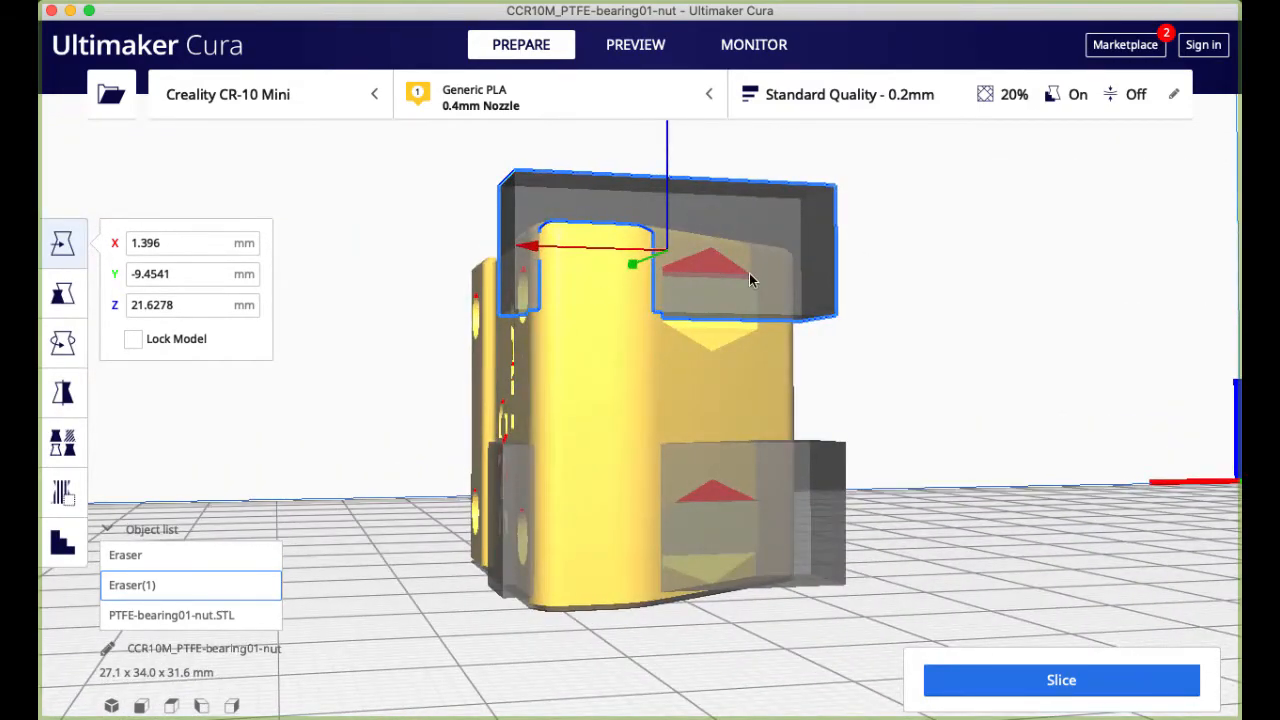
scroll(749, 273, down, 2)
drag(661, 136, 661, 171)
right_drag(469, 274, 95, 273)
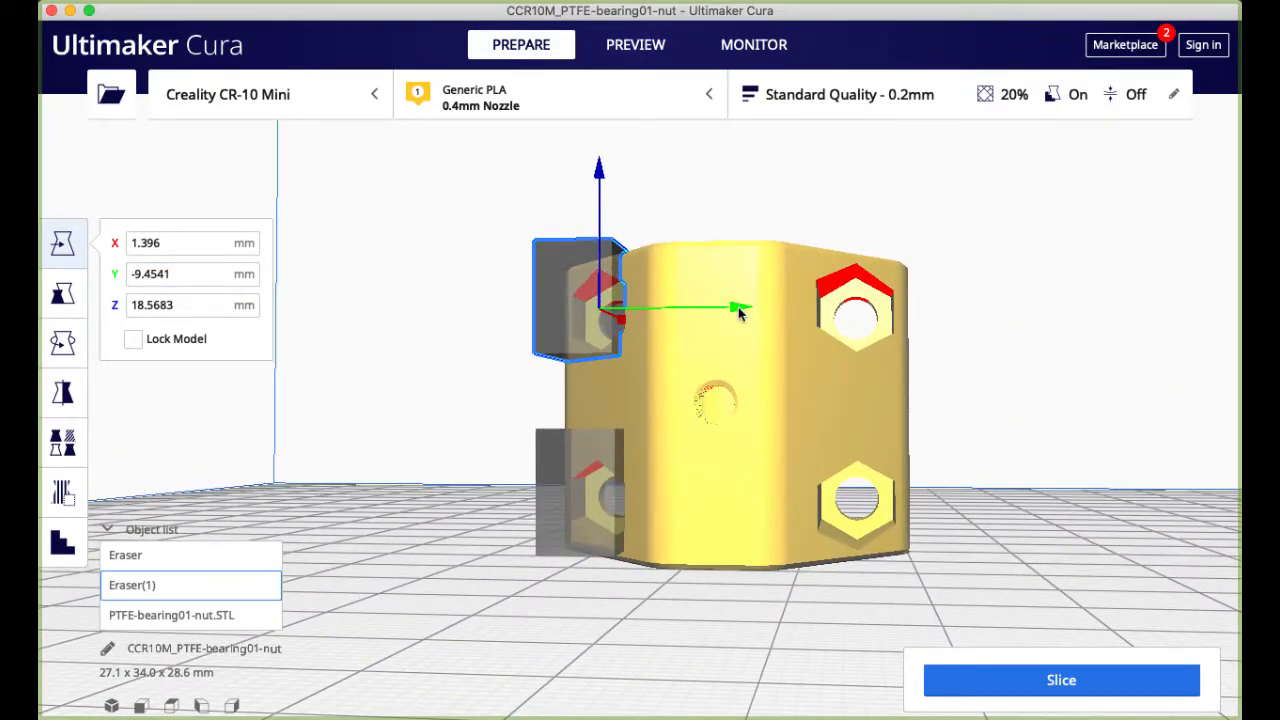
drag(743, 306, 743, 310)
right_drag(471, 340, 533, 340)
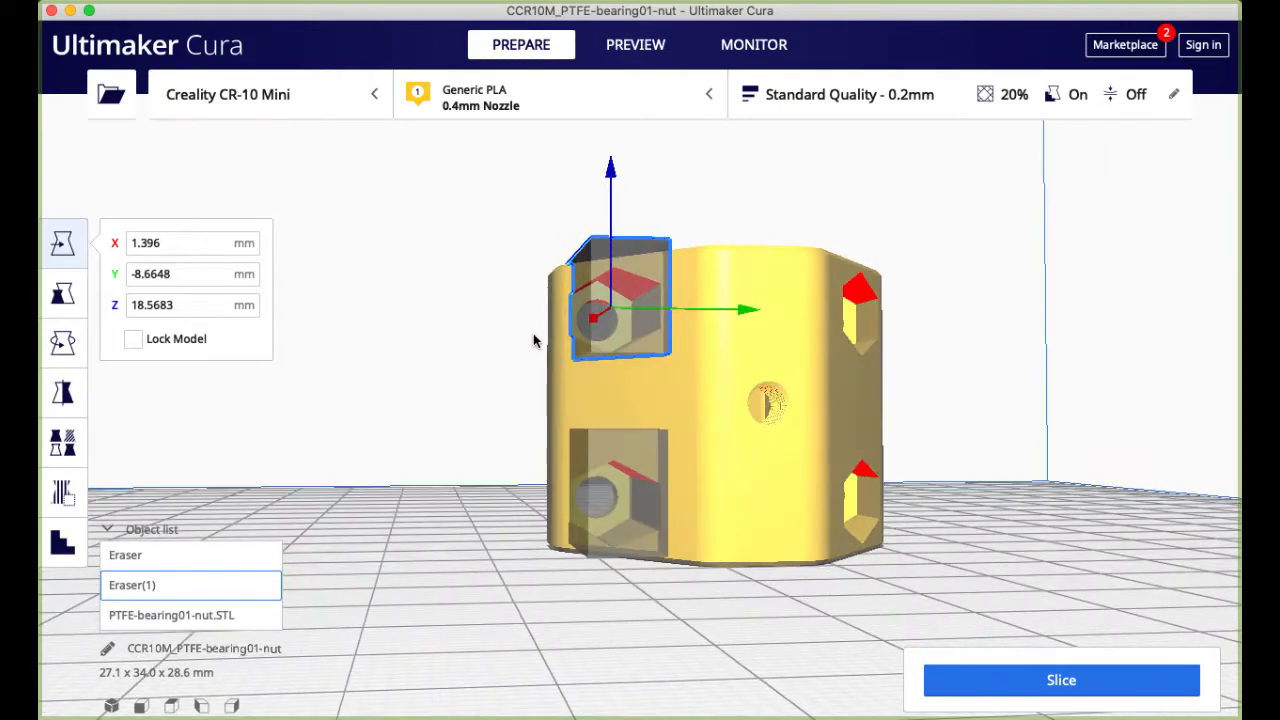
Reselect the upper support blocker, adjust its fit along Y, and position it at about Y -9.2 mm.
click(682, 332)
click(632, 324)
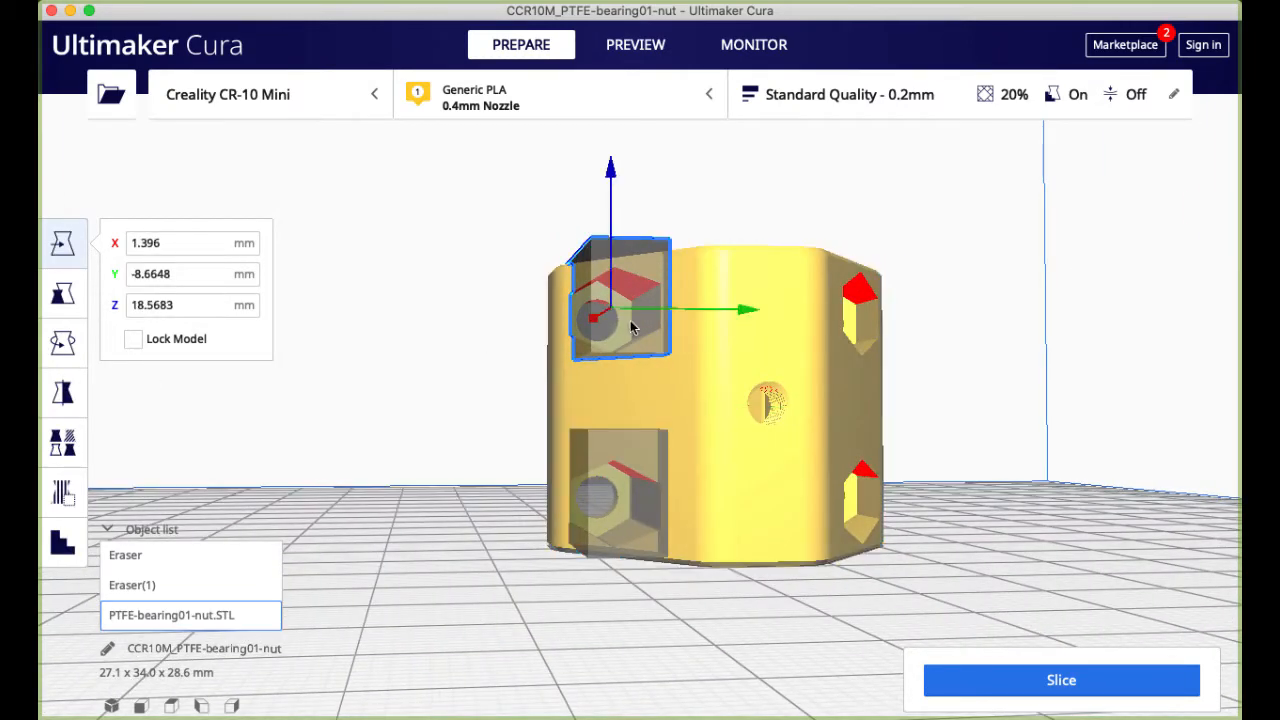
click(68, 302)
drag(738, 317, 731, 308)
key(t)
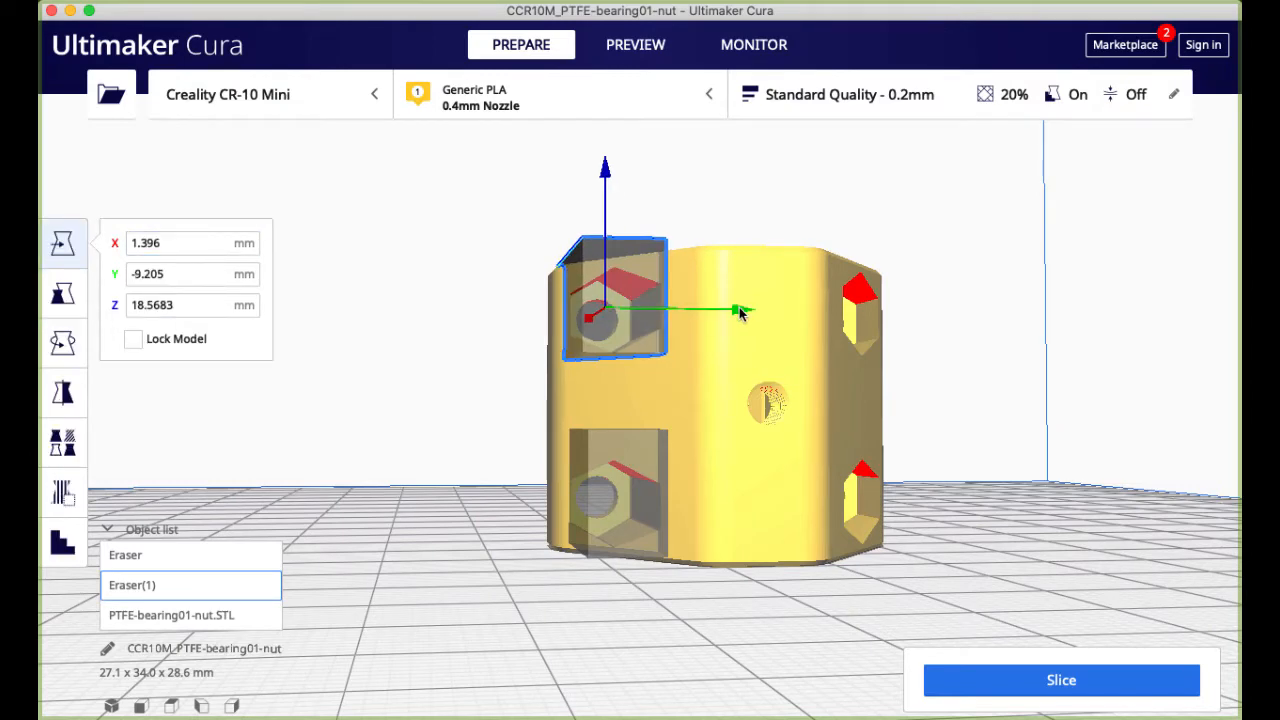
scroll(572, 316, up, 5)
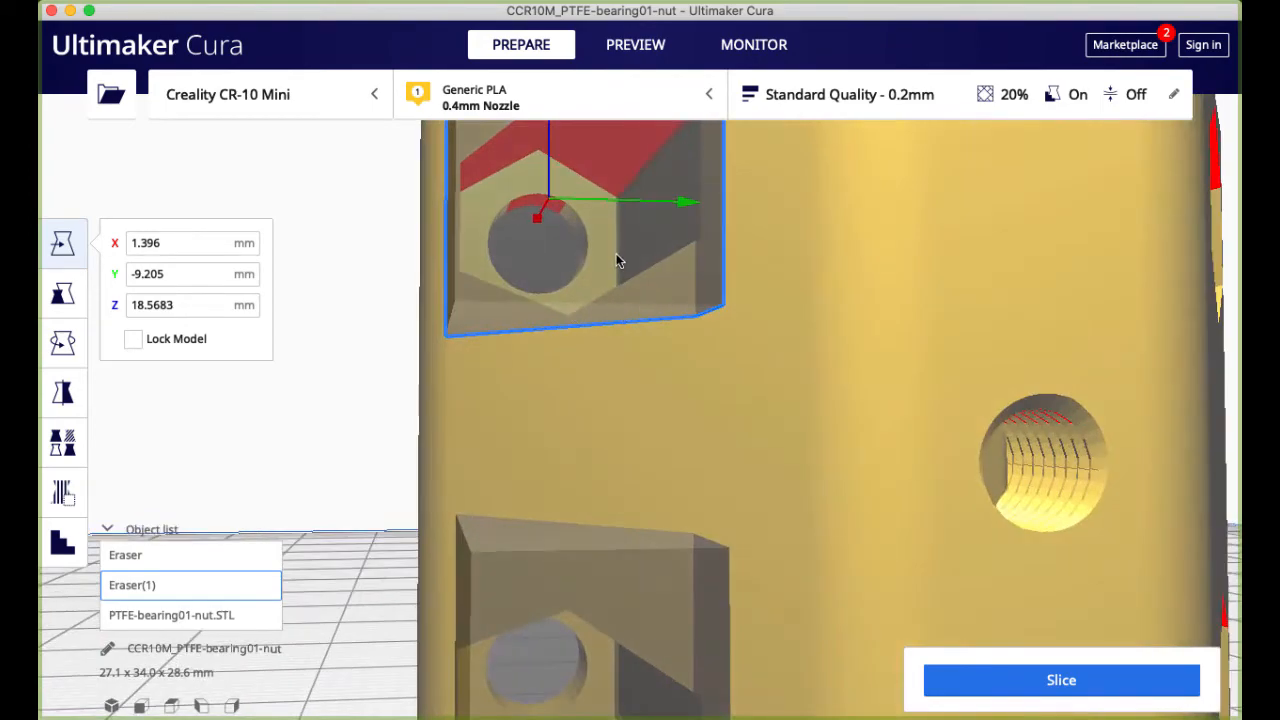
Select the nut model and place a support blocker over the threaded side hole between the nut pocket columns.
right_drag(338, 463, 288, 504)
scroll(288, 504, down, 3)
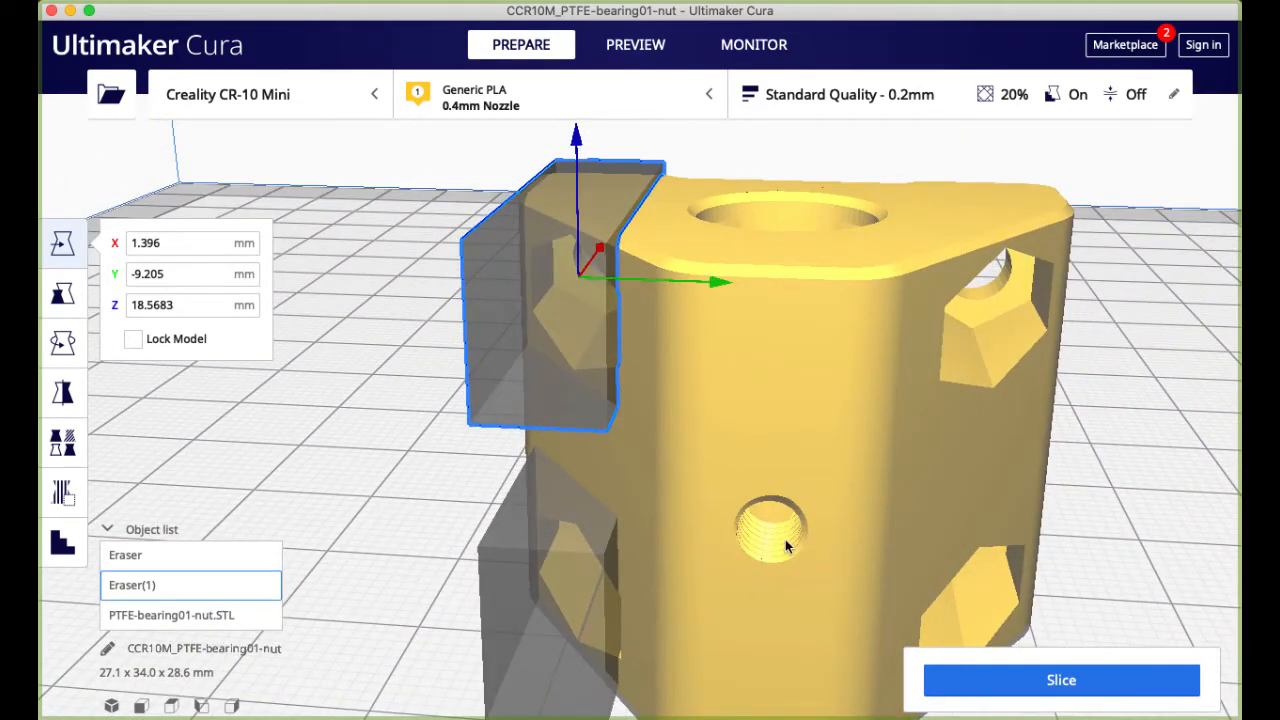
scroll(774, 544, up, 3)
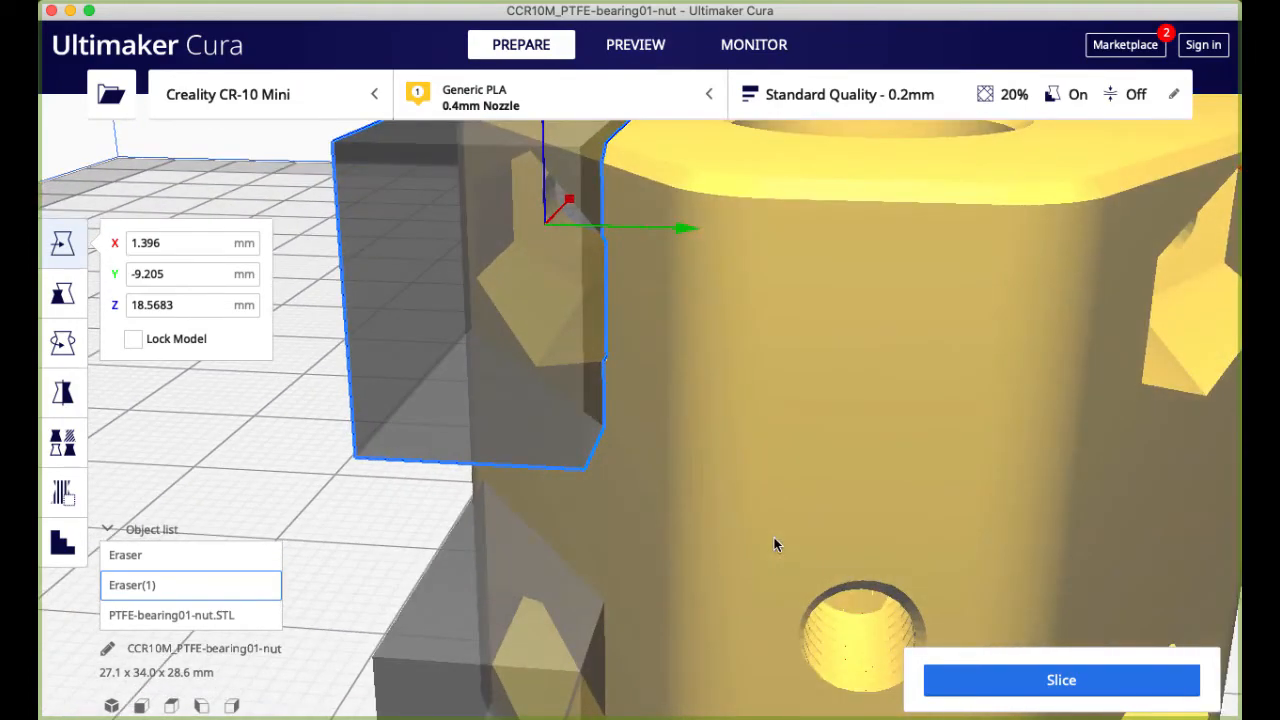
scroll(774, 544, down, 2)
scroll(774, 544, down, 1)
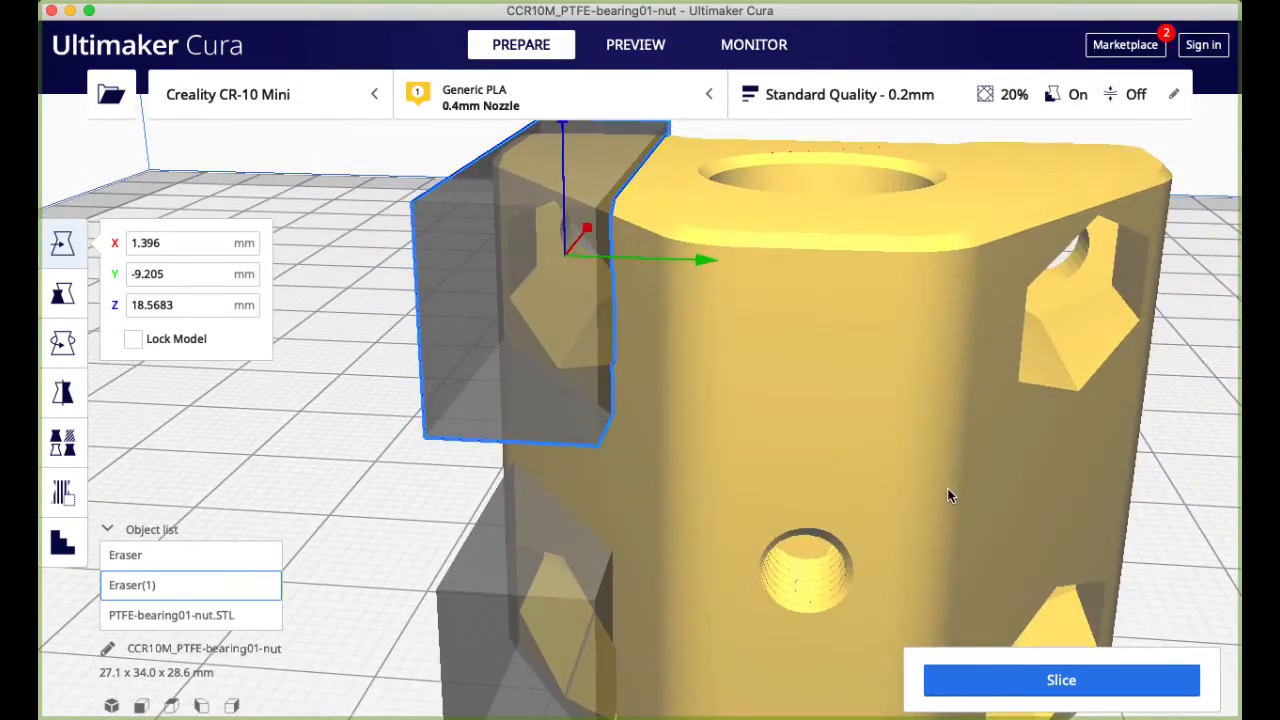
right_drag(947, 488, 933, 428)
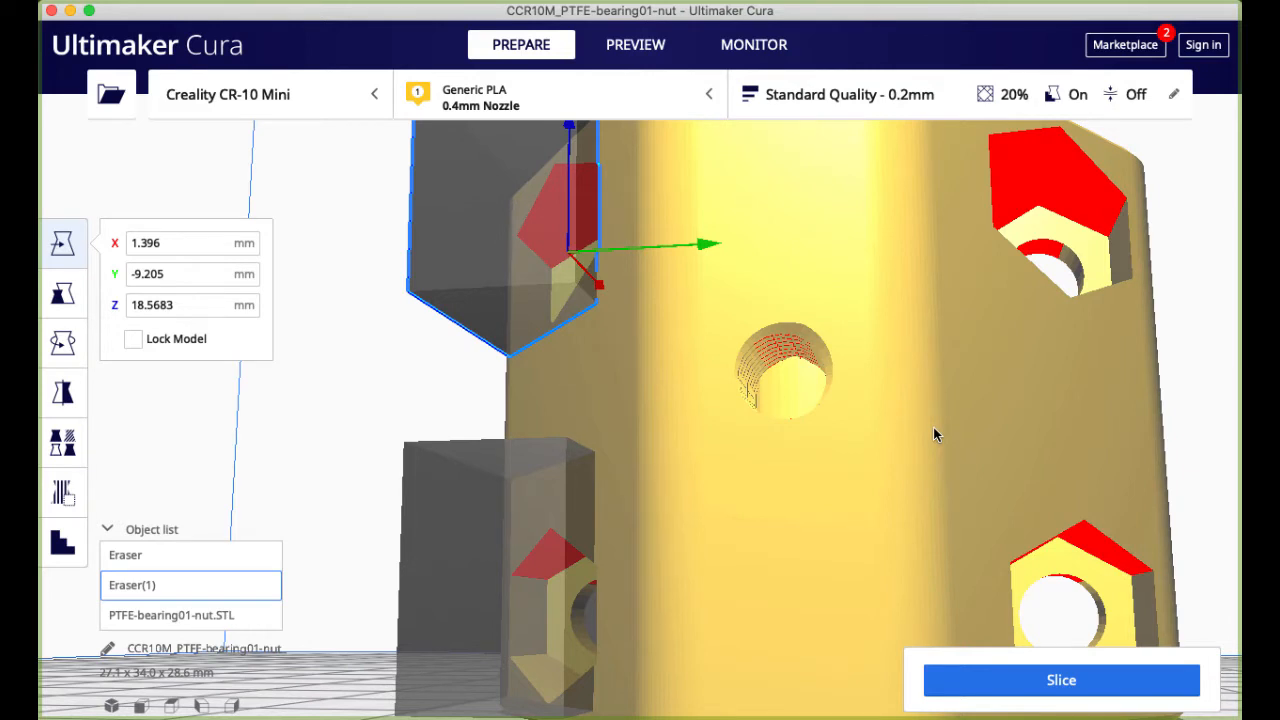
click(162, 612)
click(62, 495)
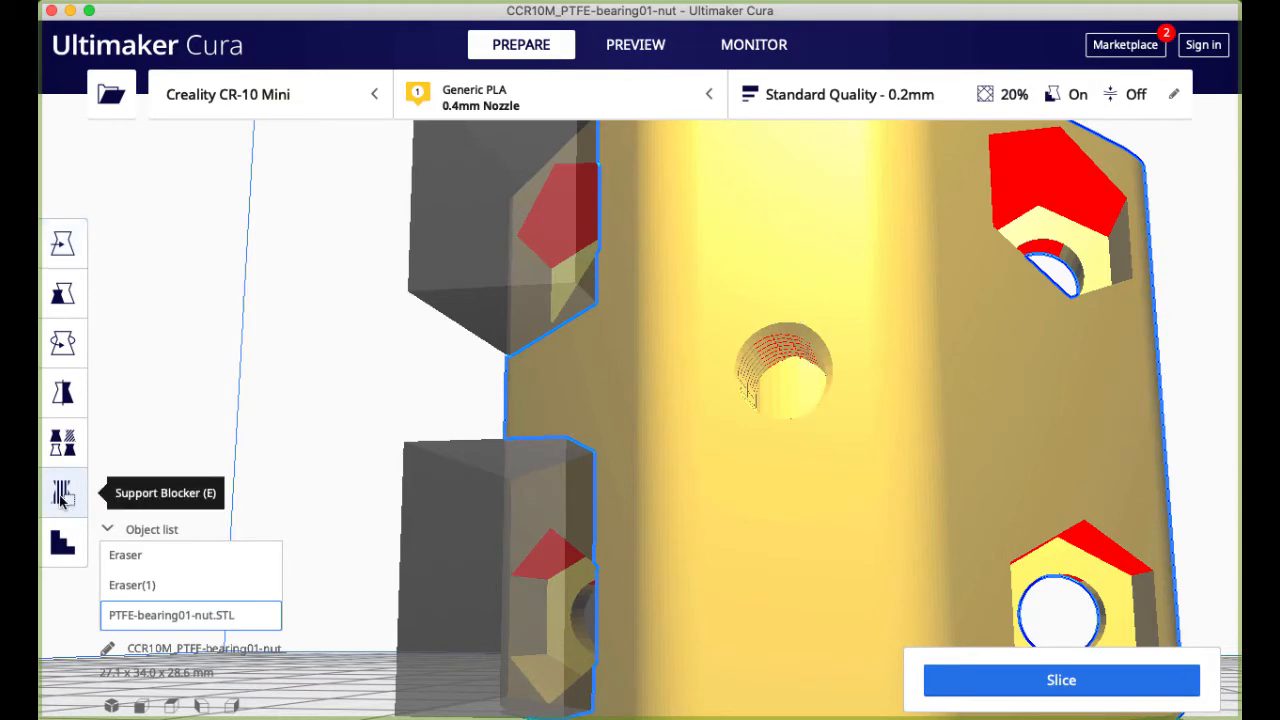
click(755, 390)
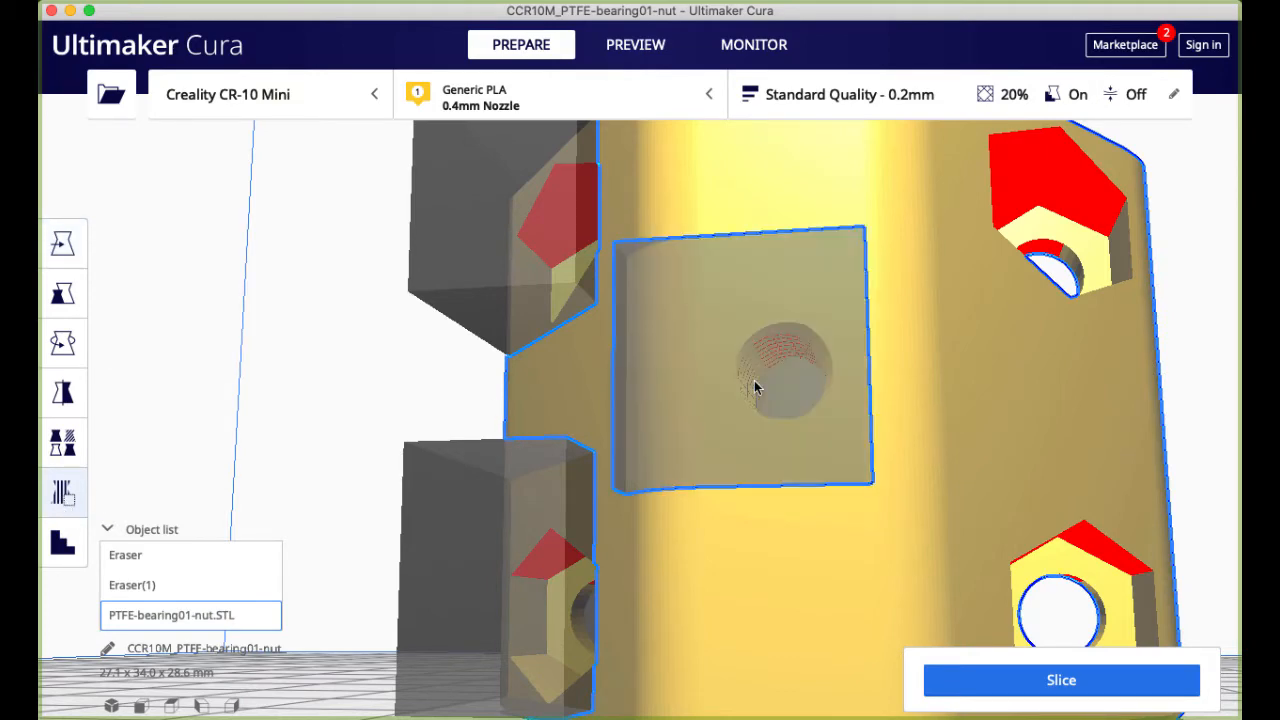
Select the side-hole support blocker and move it outward to about X -10.7 mm.
mouse_move(913, 478)
right_down()
mouse_move(918, 463)
mouse_move(870, 563)
mouse_move(687, 608)
mouse_move(620, 668)
mouse_move(686, 657)
mouse_move(719, 526)
mouse_move(776, 521)
right_up()
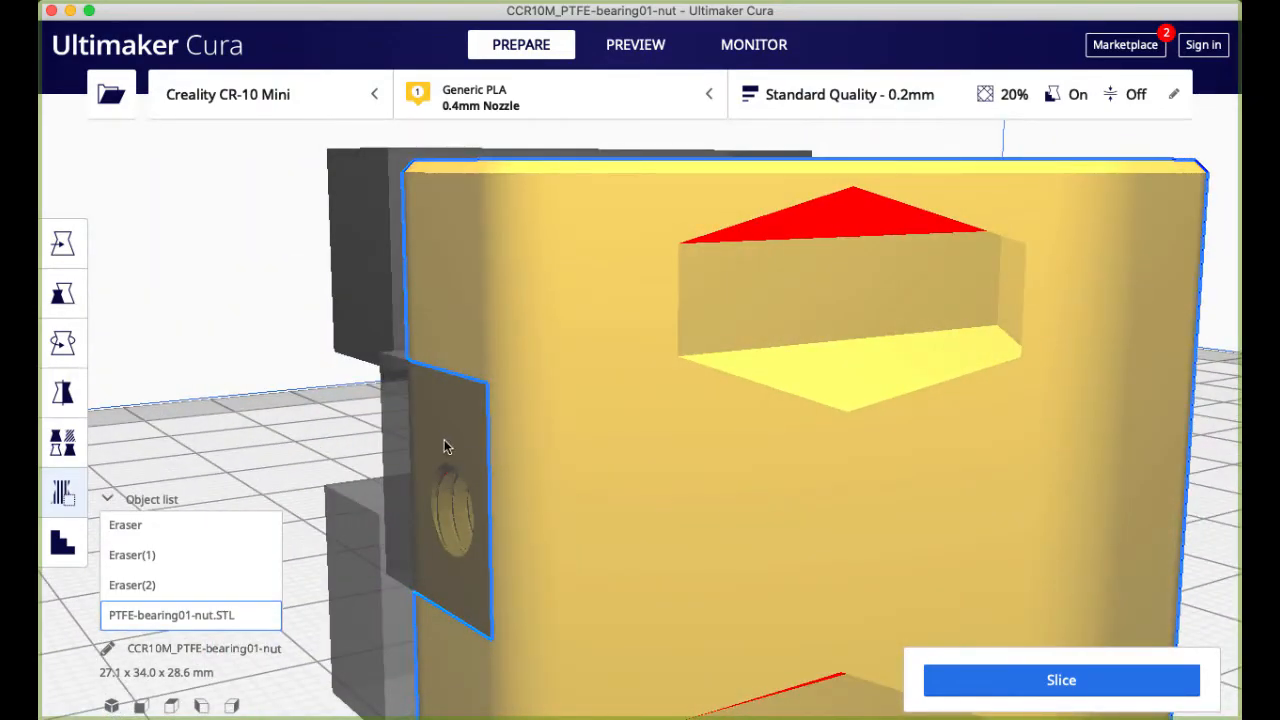
click(135, 586)
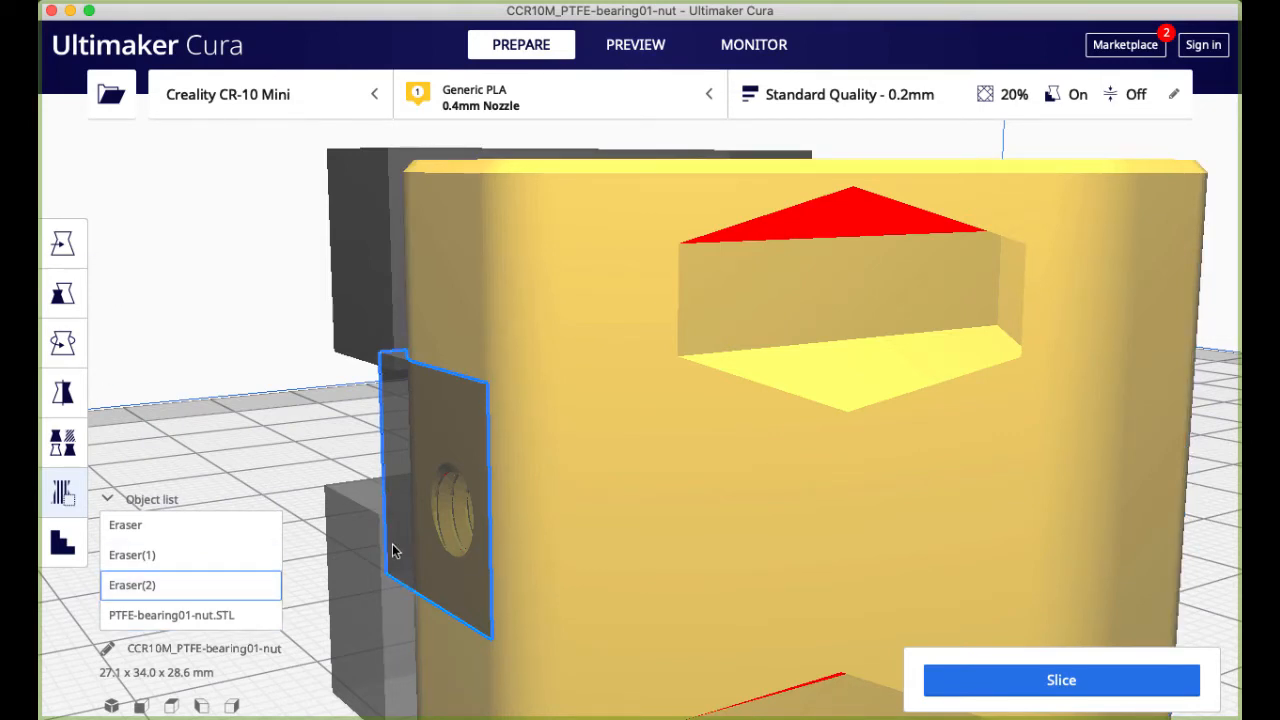
click(64, 246)
drag(657, 460, 608, 478)
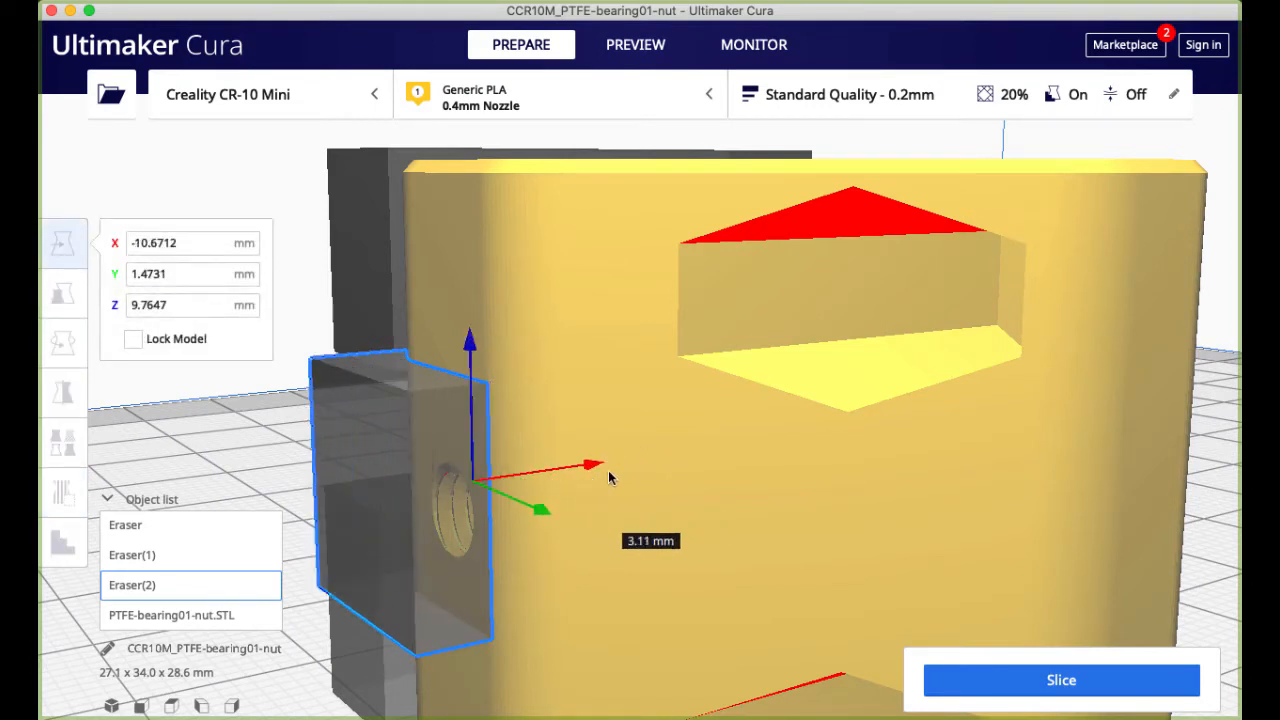
click(708, 473)
Add a support blocker at the upper nut pocket on the side opposite the two existing pocket blockers.
right_drag(893, 475, 1060, 502)
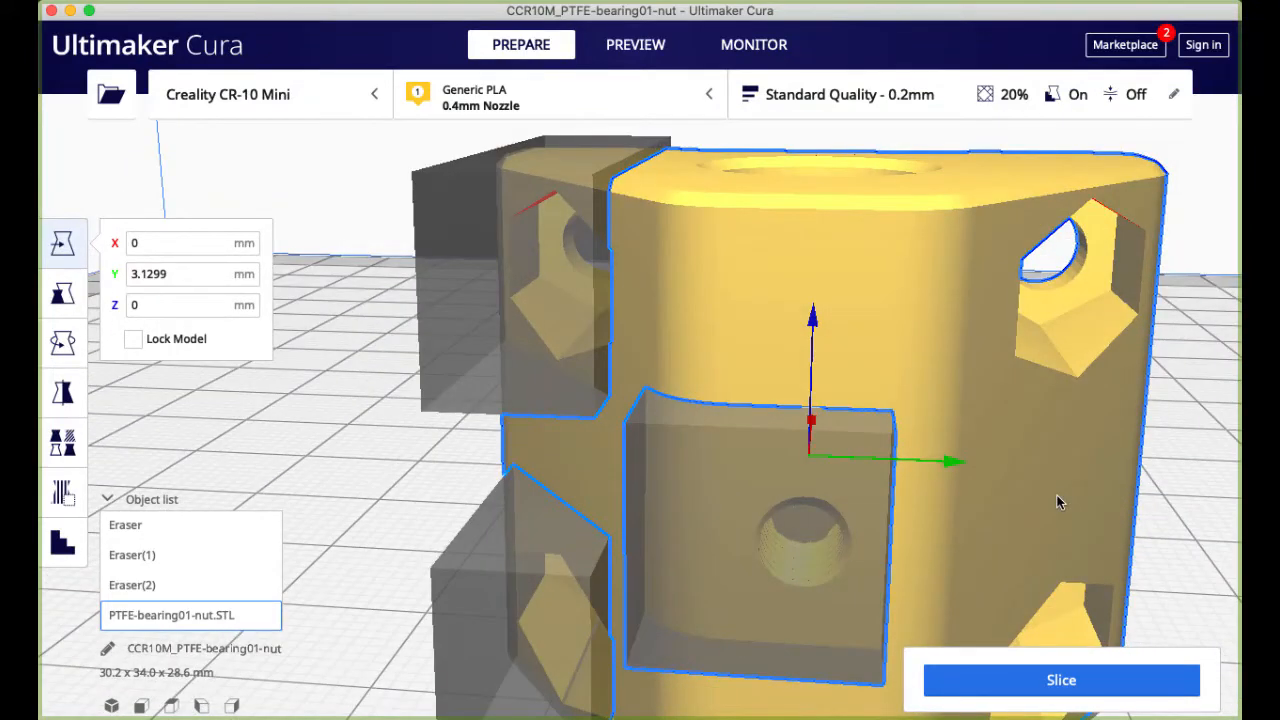
scroll(1058, 502, down, 3)
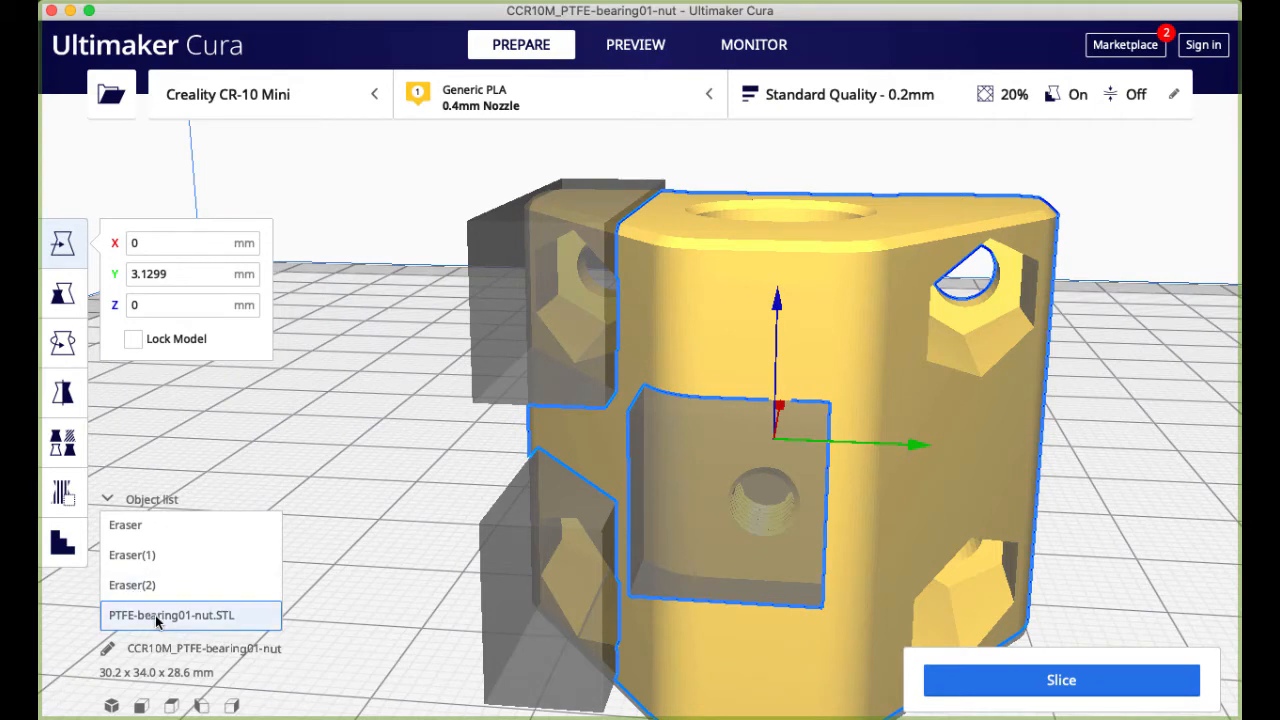
click(112, 588)
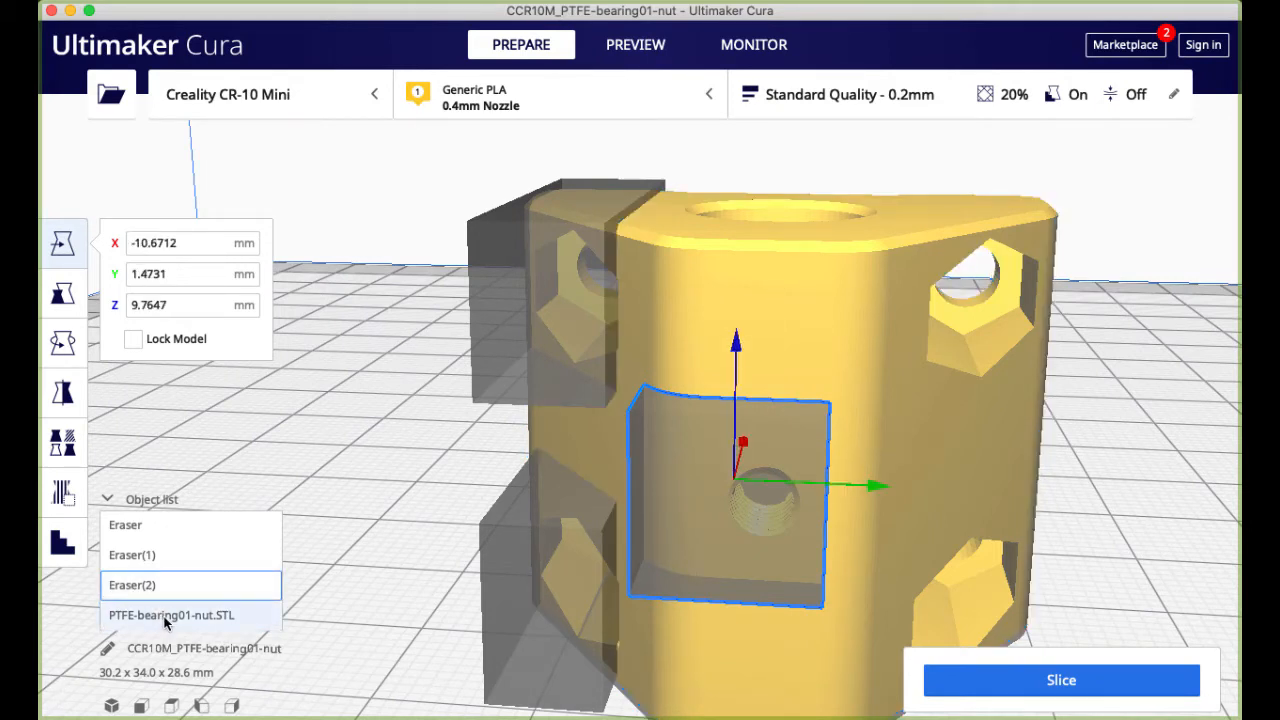
click(167, 616)
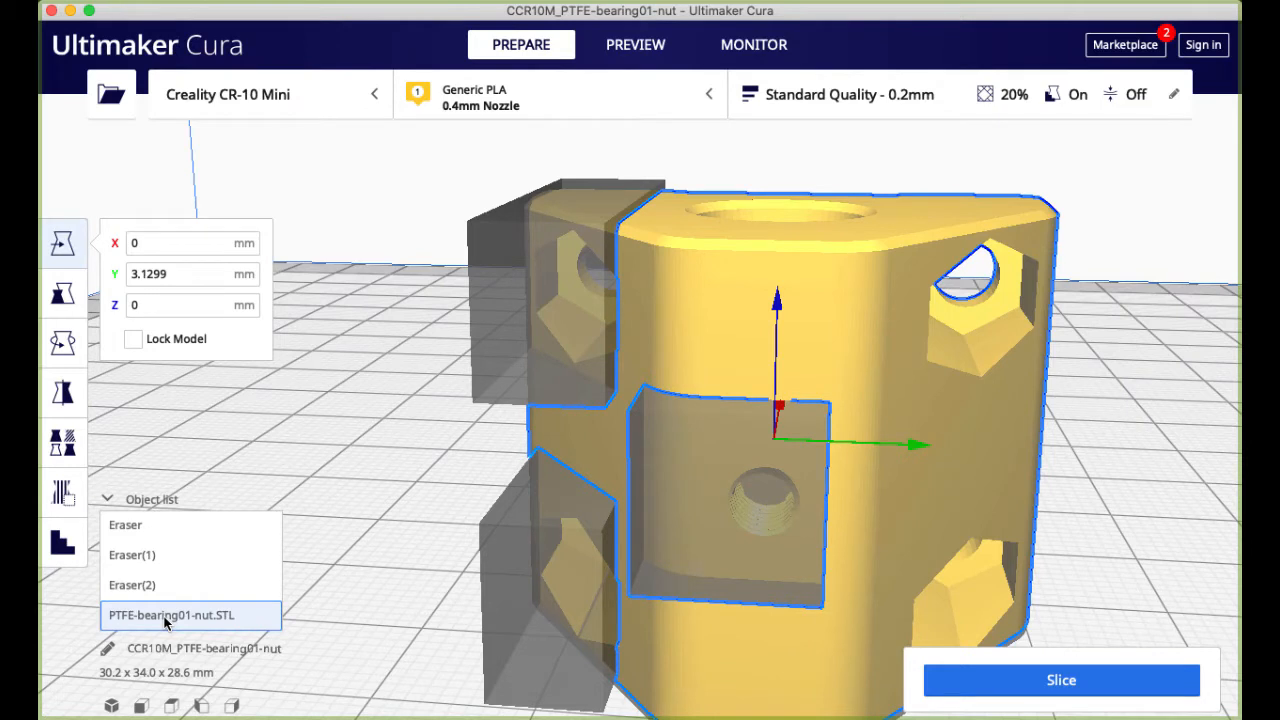
click(78, 496)
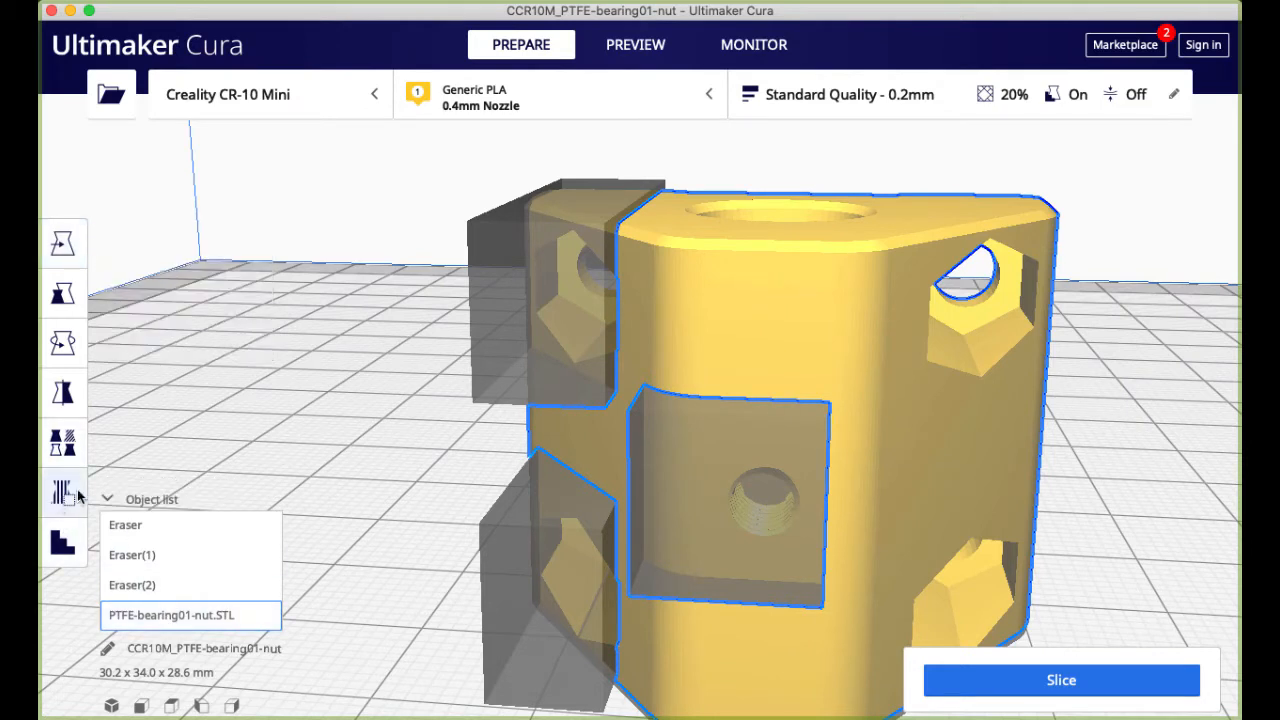
click(975, 320)
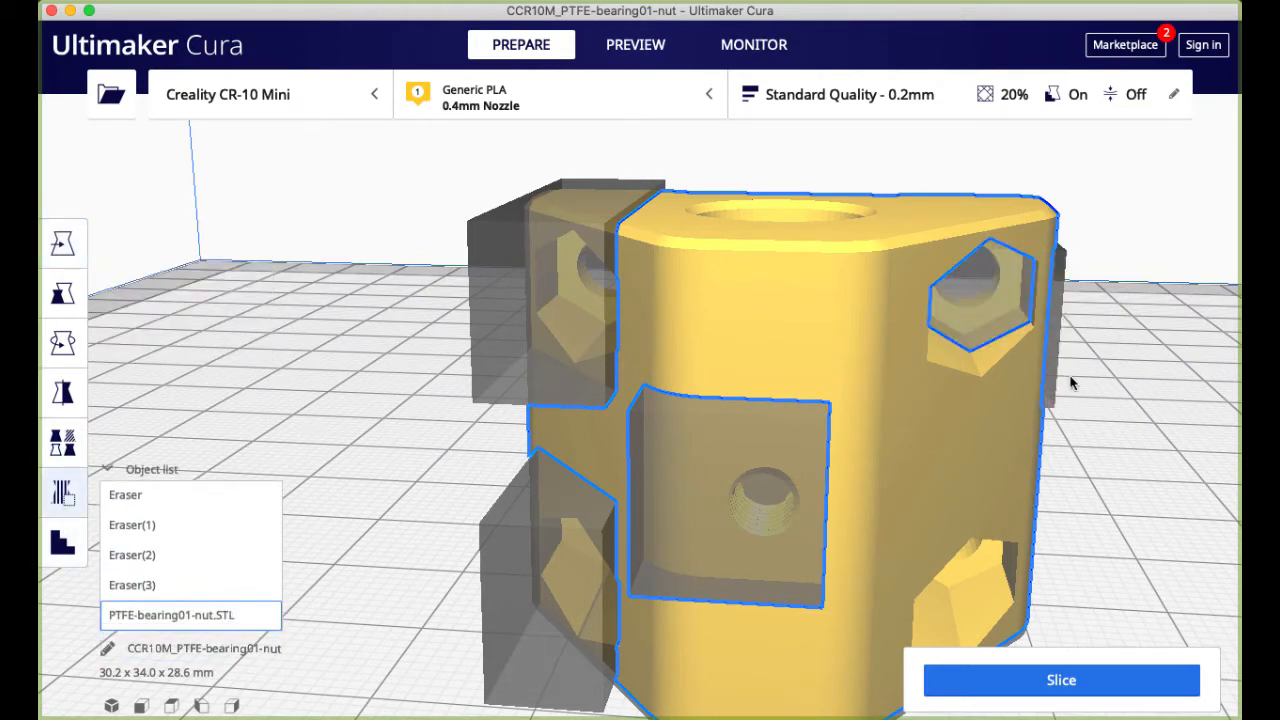
Select the new upper pocket's support blocker and scale it to 80% along X.
mouse_move(1074, 380)
right_down()
mouse_move(760, 471)
mouse_move(692, 421)
mouse_move(600, 383)
mouse_move(562, 383)
right_up()
click(351, 395)
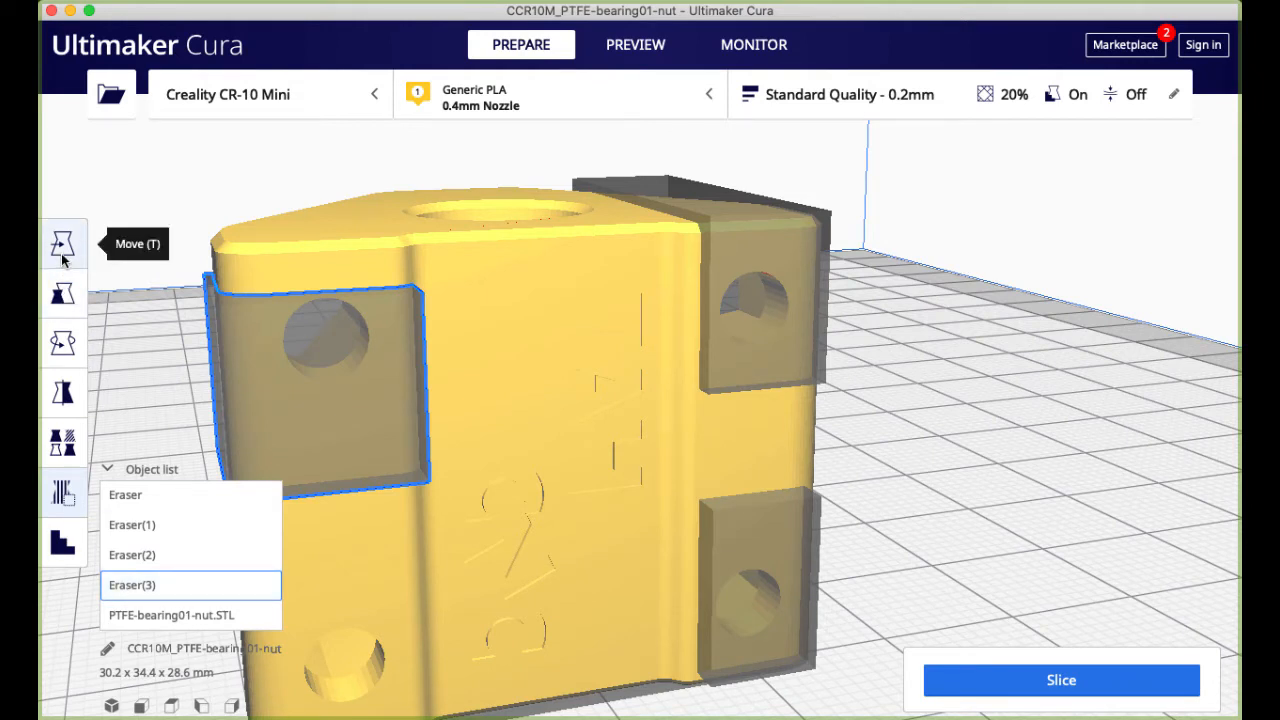
click(62, 293)
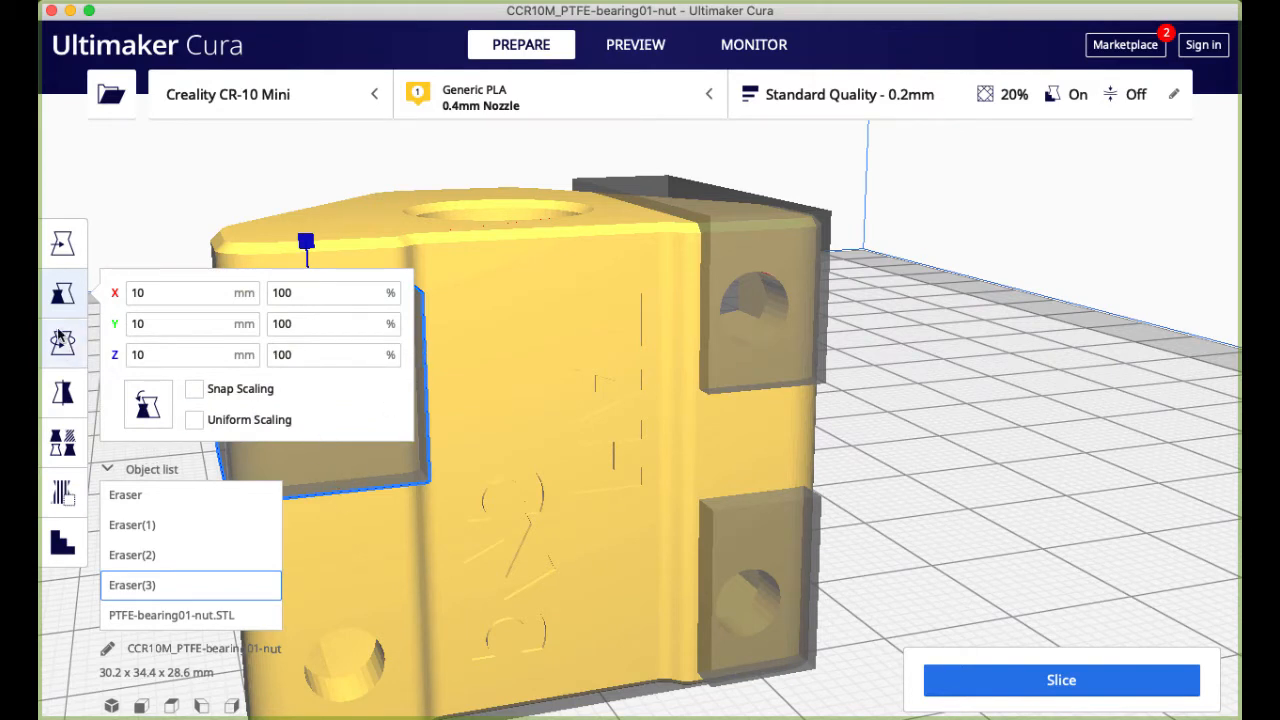
click(73, 295)
click(166, 390)
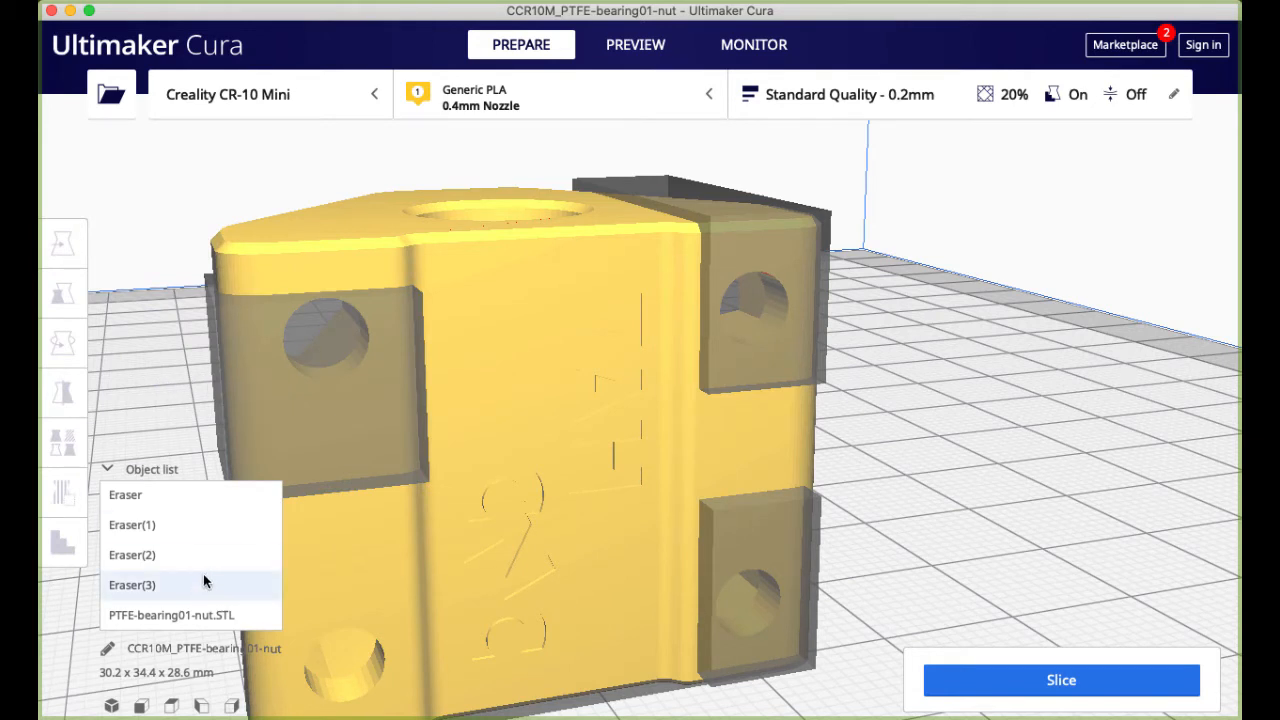
click(146, 587)
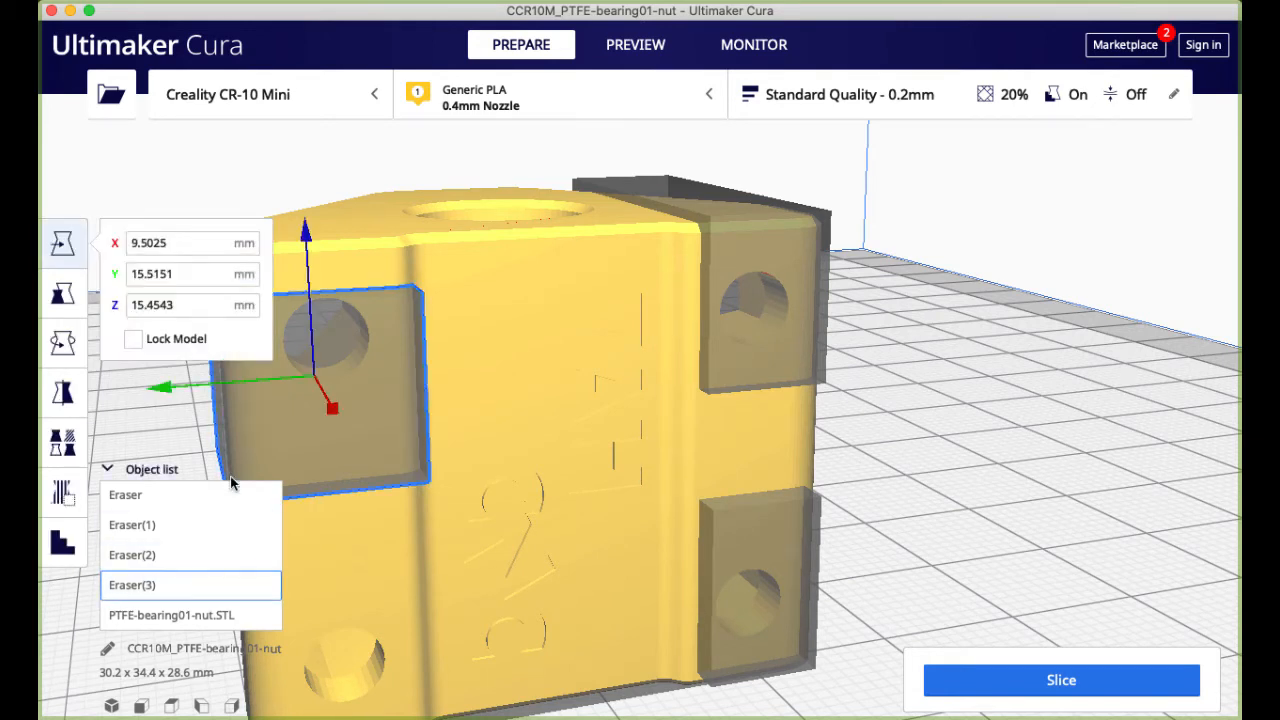
click(64, 294)
click(296, 292)
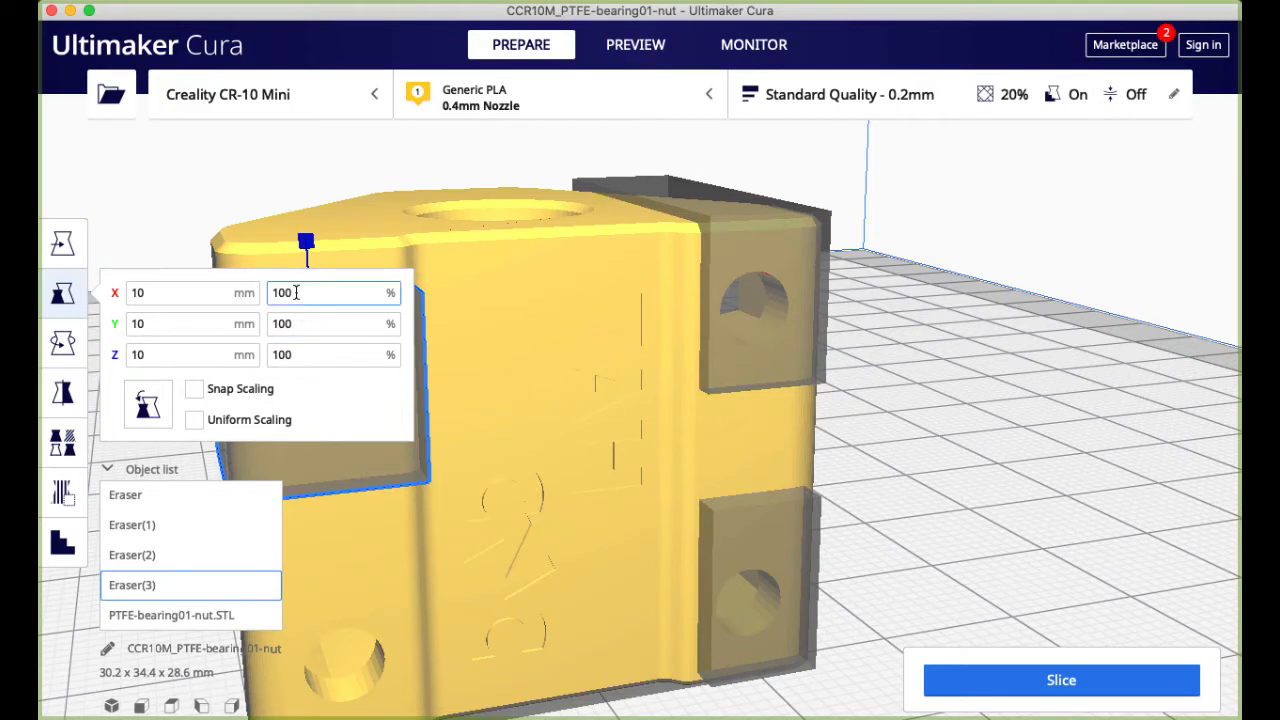
drag(296, 292, 271, 292)
text(5)
text(0)
key(Return)
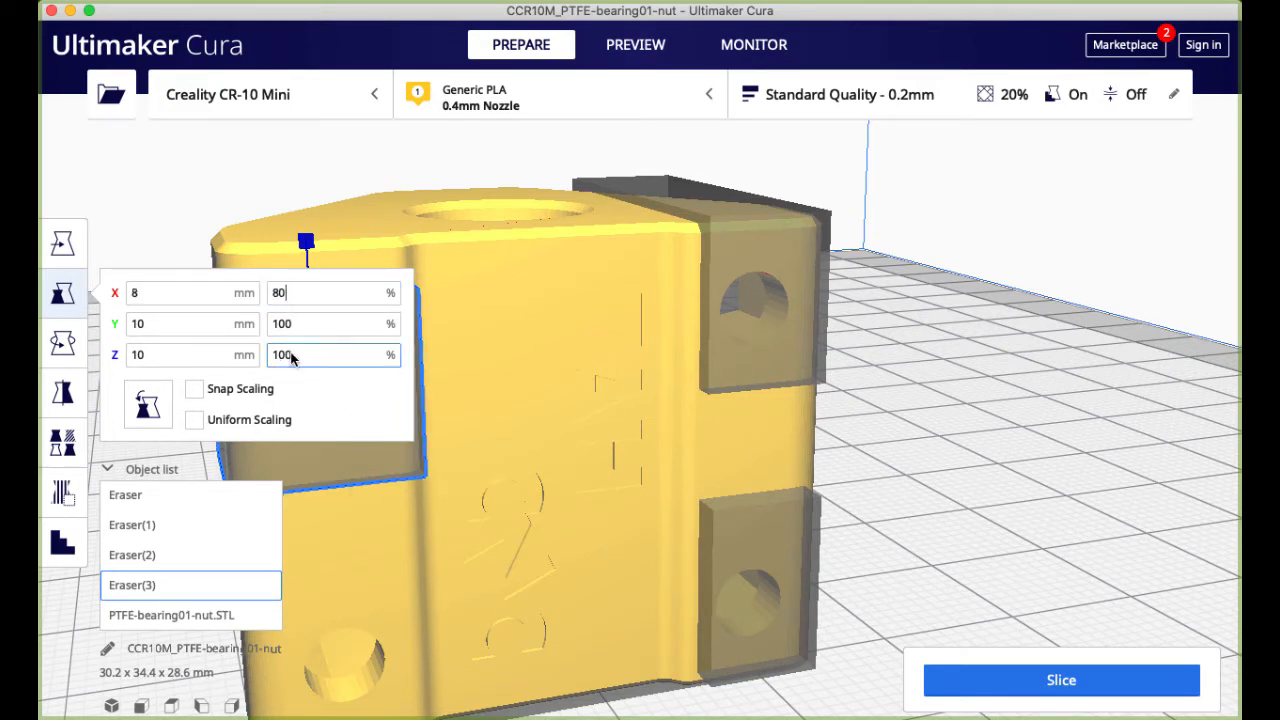
Scale the new upper pocket's support blocker to 80% along Y.
click(312, 326)
drag(312, 326, 238, 330)
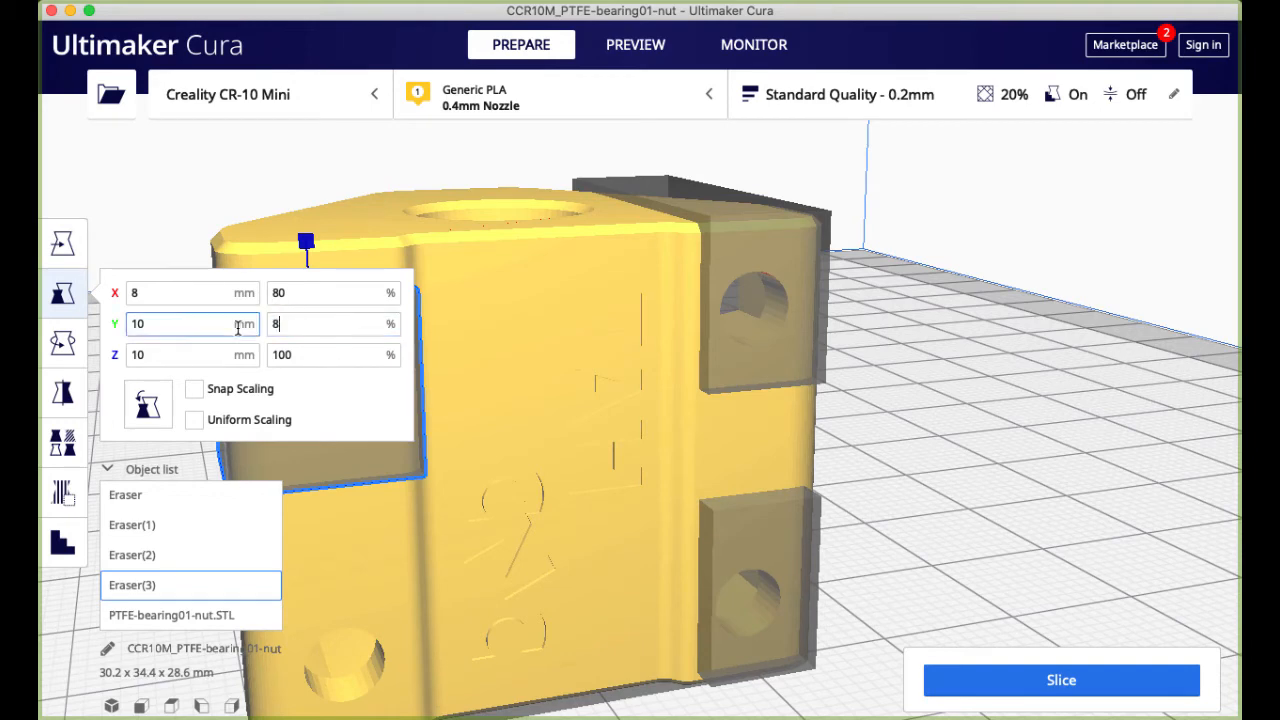
text(80)
key(Return)
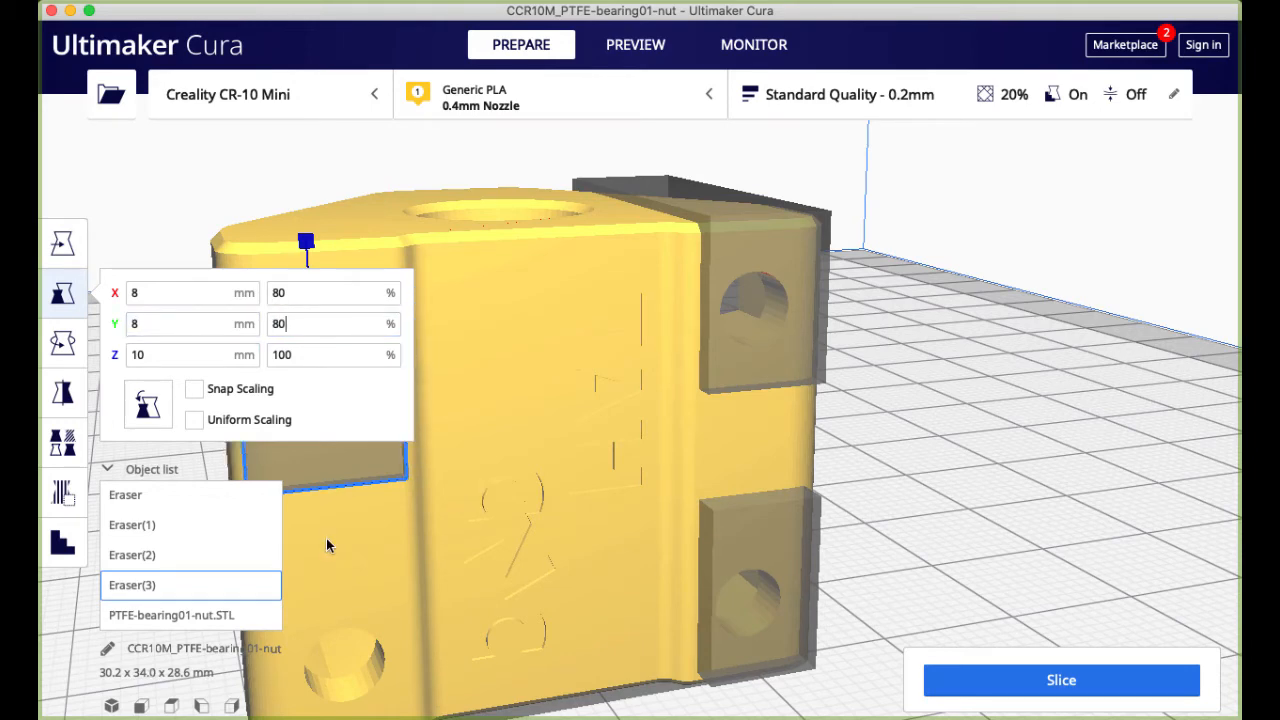
Lengthen the new upper blocker to about 24.9 mm along X and move it to about X 2.5 mm, Z 17.4 mm.
scroll(326, 538, down, 3)
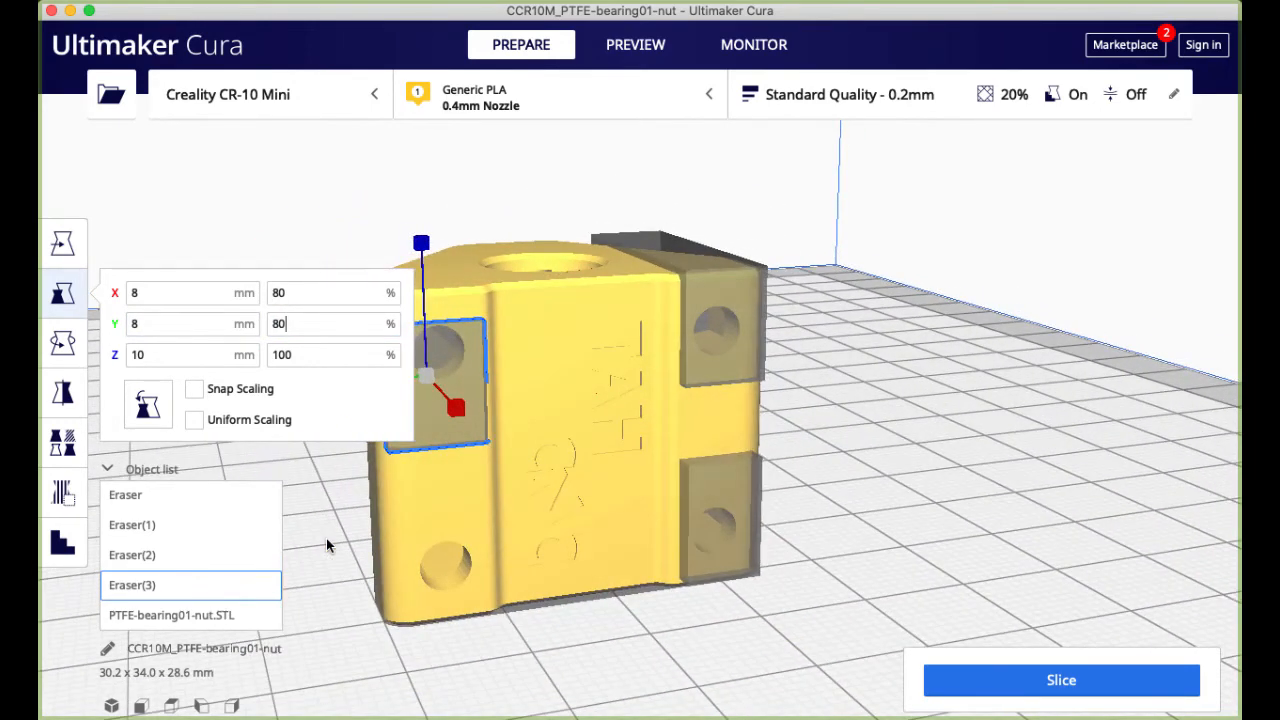
right_drag(375, 534, 602, 528)
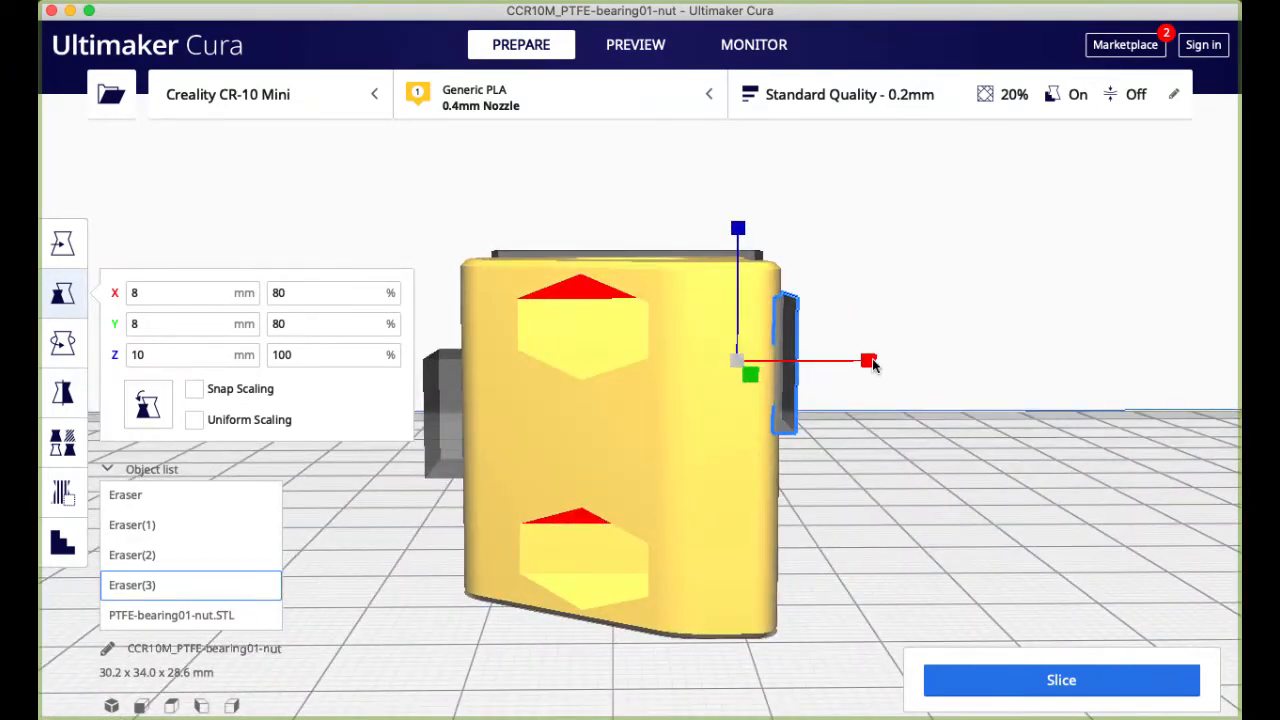
drag(872, 365, 1174, 354)
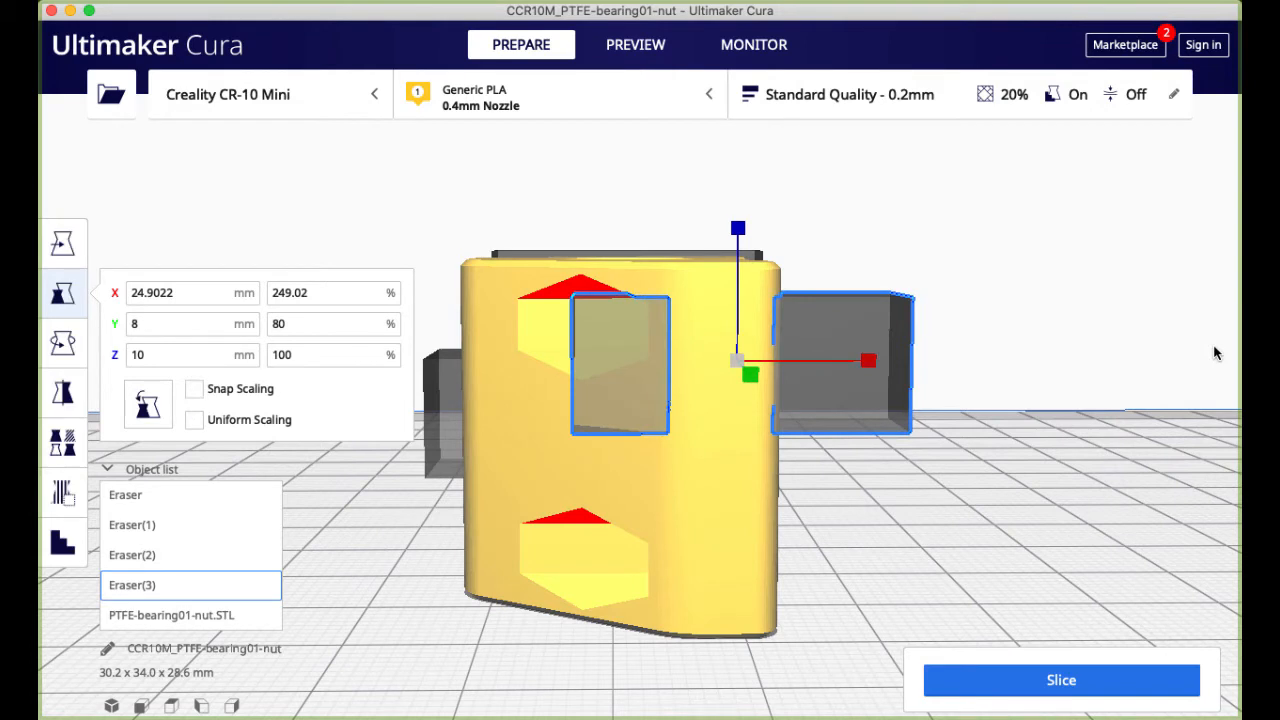
click(62, 240)
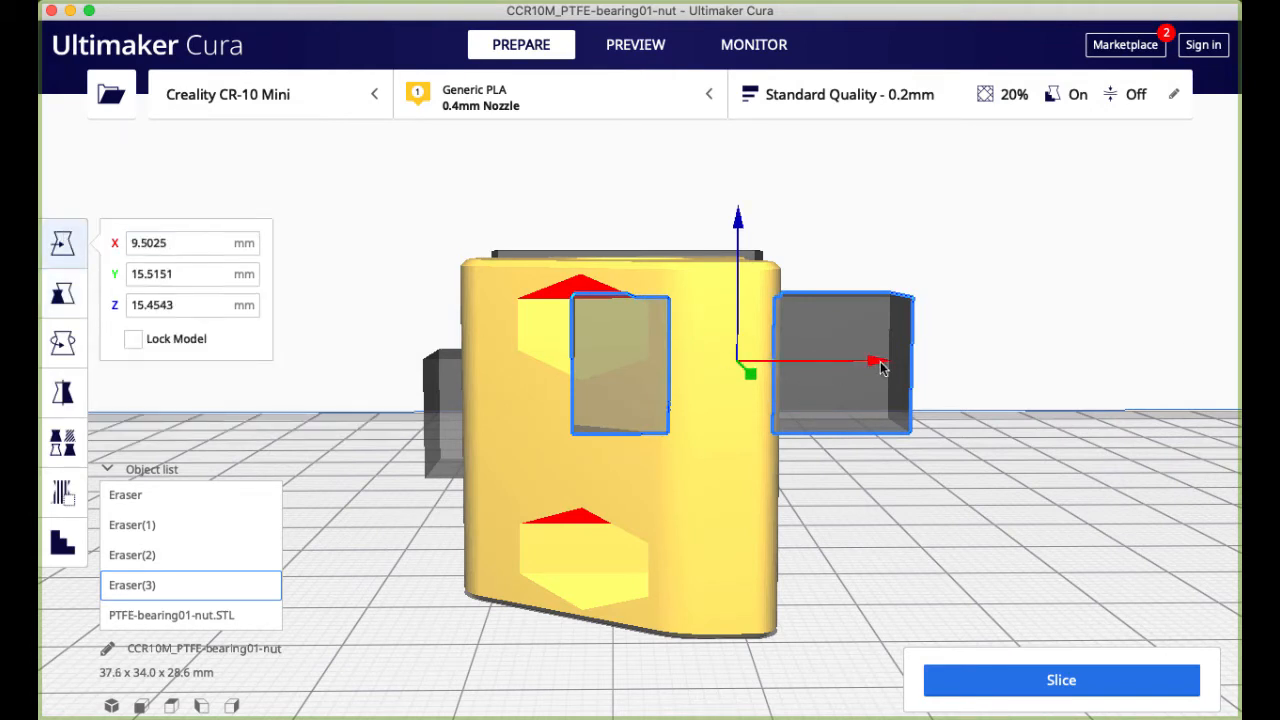
mouse_move(878, 363)
mouse_down()
mouse_move(729, 357)
mouse_move(825, 358)
mouse_move(809, 358)
mouse_up()
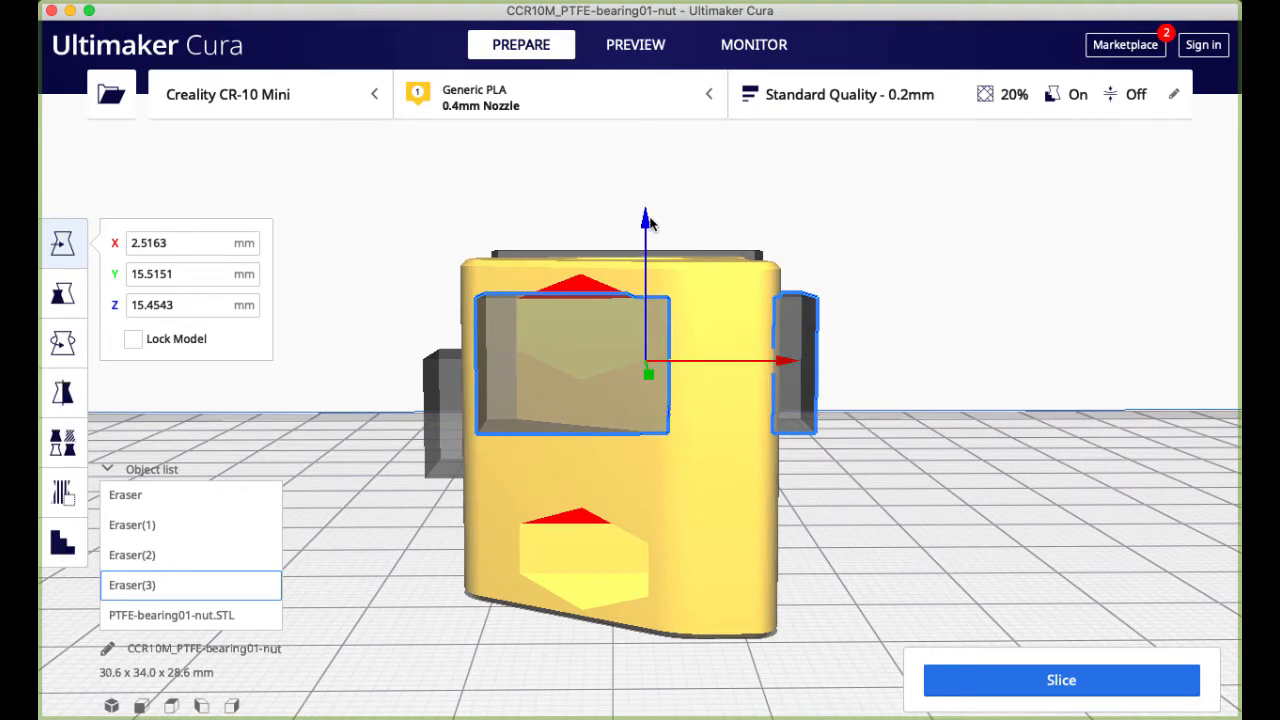
drag(648, 222, 648, 194)
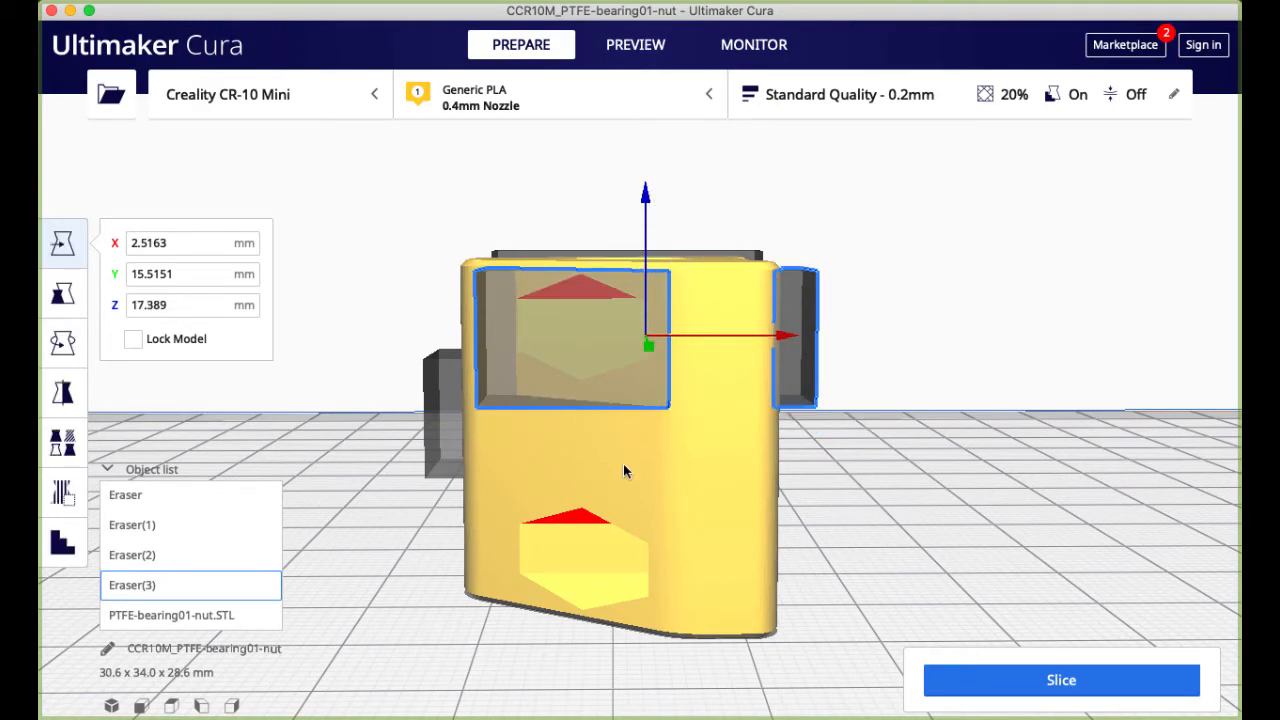
Select the nut model and add a support blocker at the uncovered lower nut pocket.
right_drag(623, 465, 869, 470)
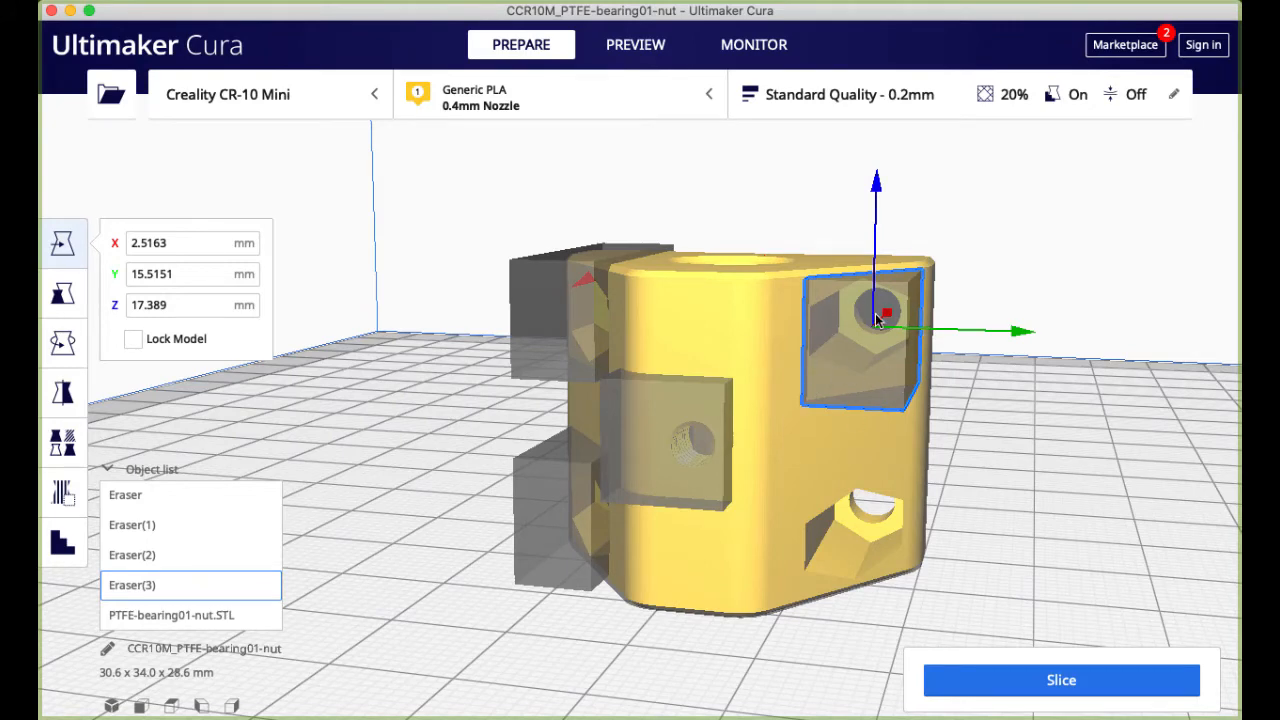
scroll(932, 441, up, 2)
right_click(931, 433)
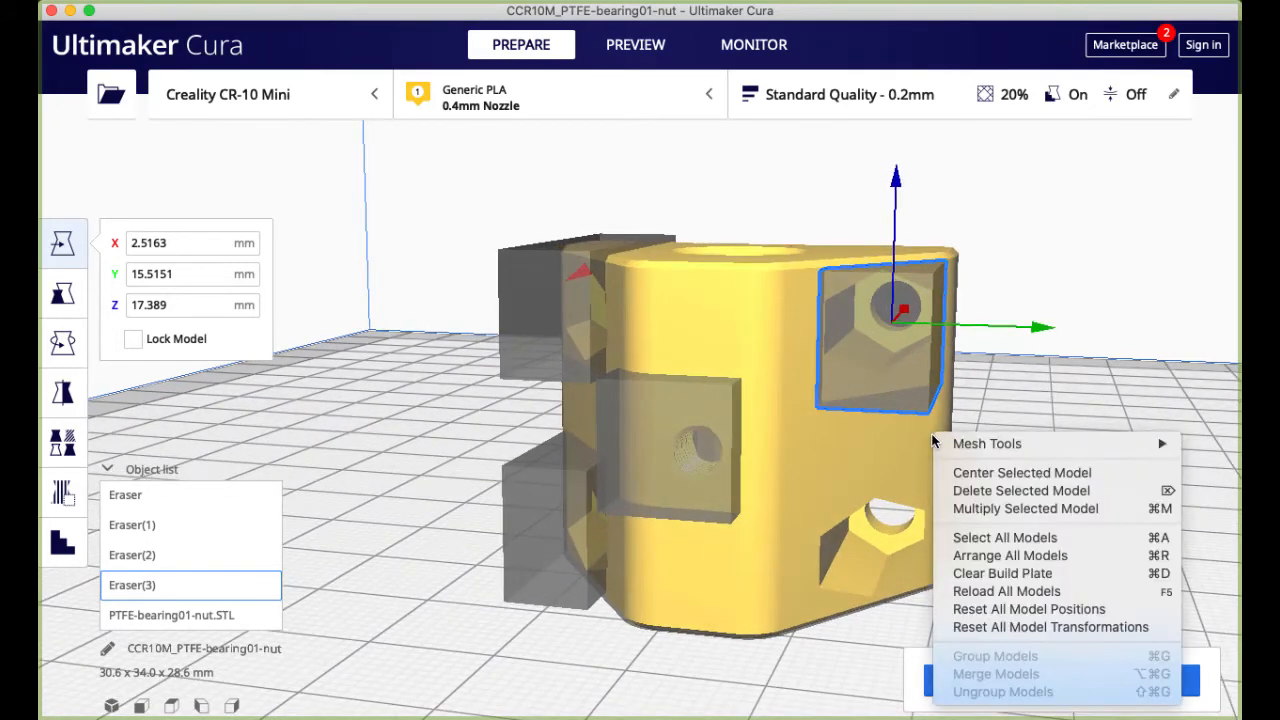
click(1104, 383)
mouse_move(1104, 383)
right_down()
mouse_move(571, 443)
mouse_move(593, 354)
mouse_move(1051, 473)
mouse_move(1114, 314)
mouse_move(1131, 336)
mouse_move(1093, 375)
right_up()
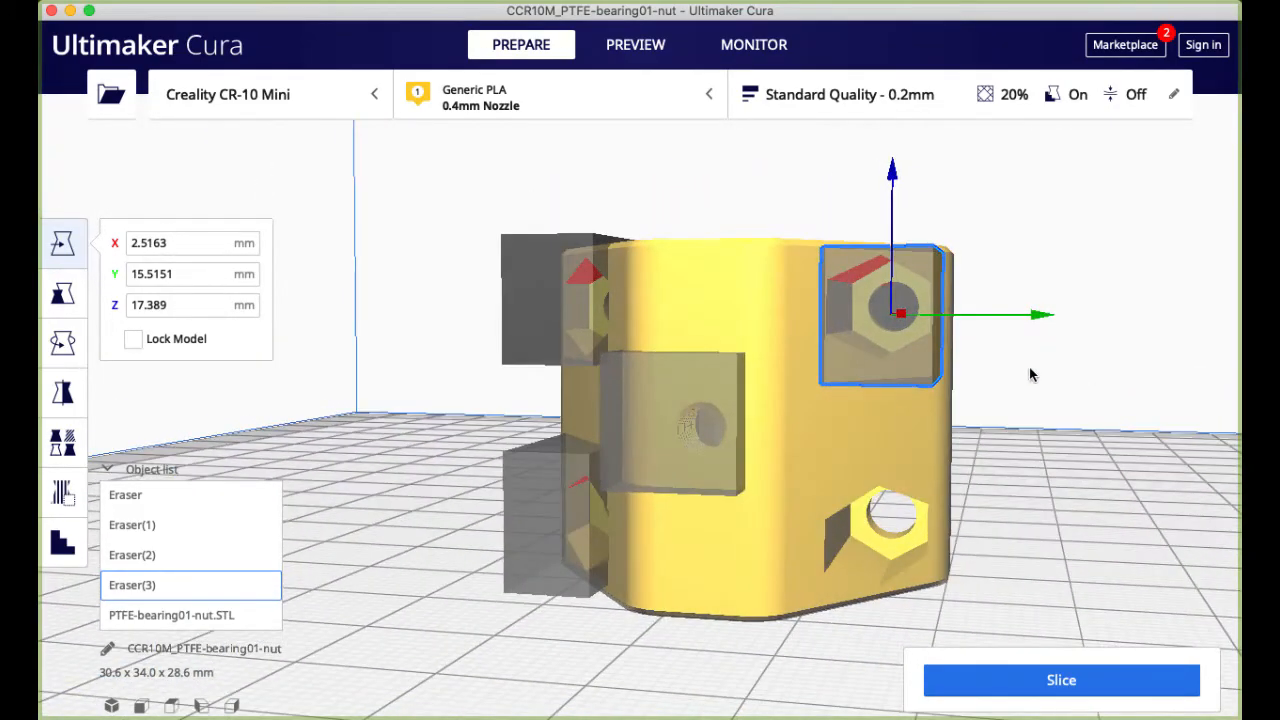
click(185, 614)
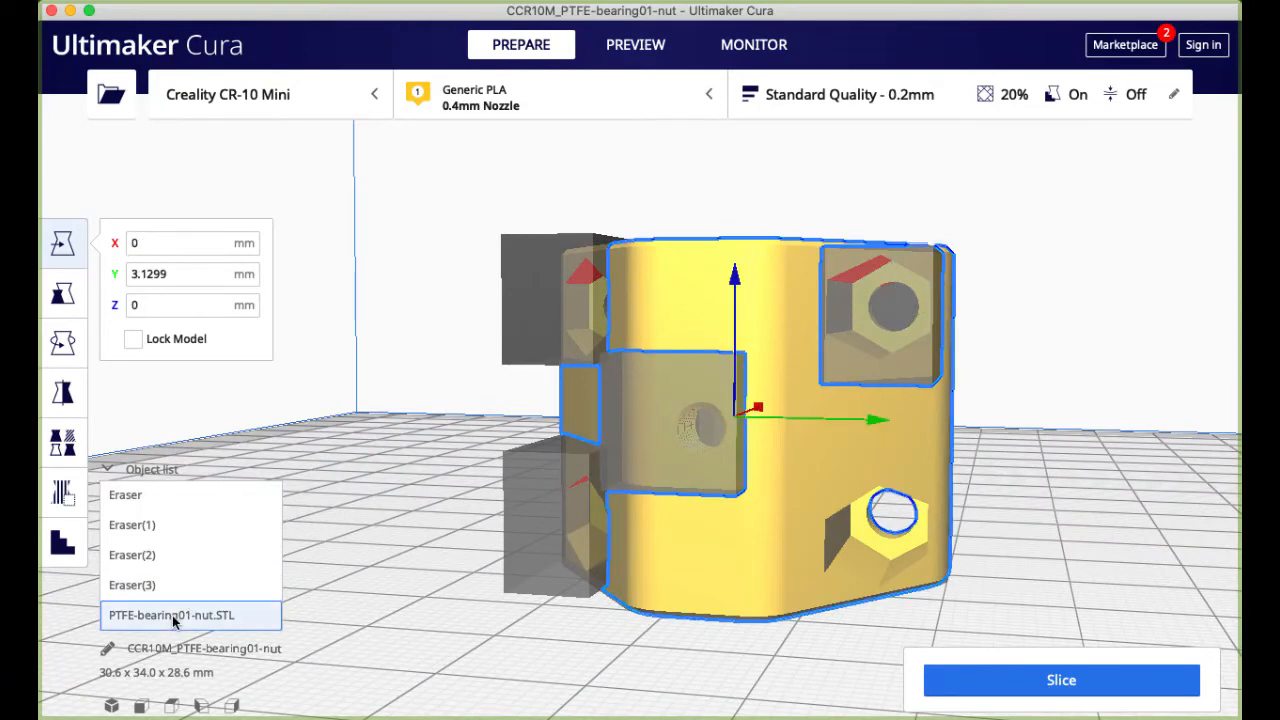
click(80, 496)
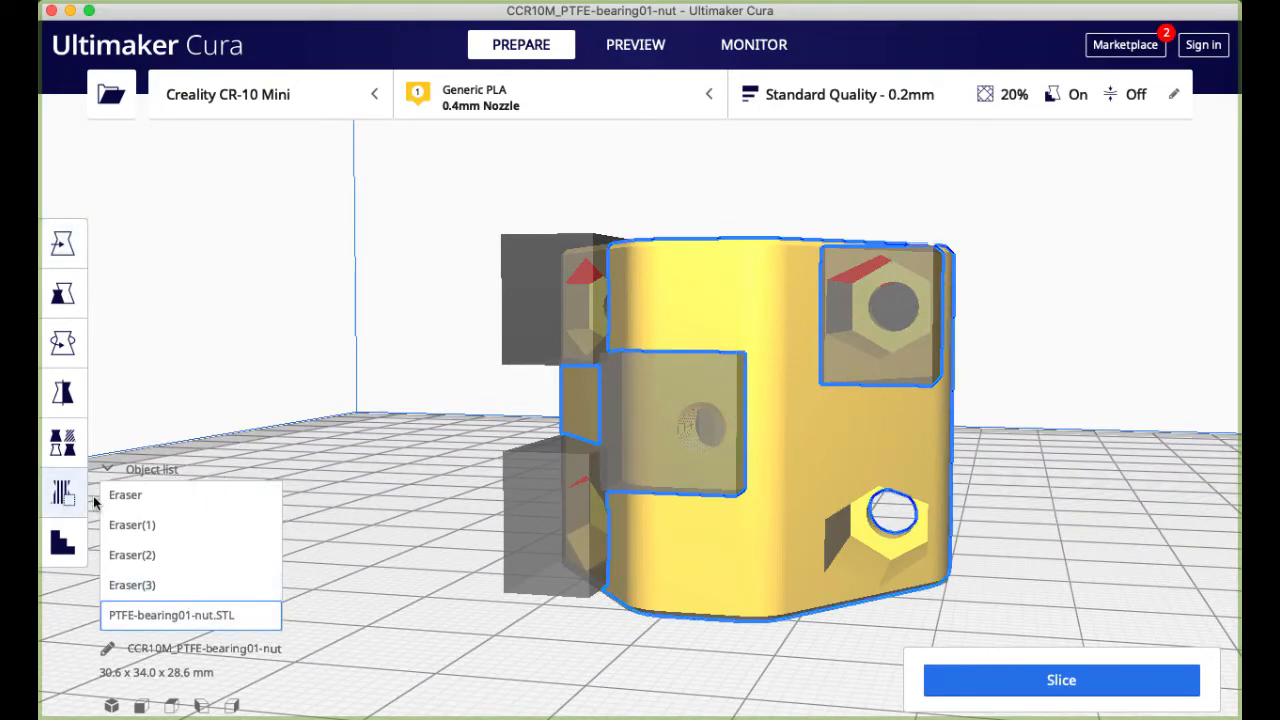
click(876, 567)
mouse_move(876, 567)
right_down()
mouse_move(1092, 567)
mouse_move(919, 543)
right_up()
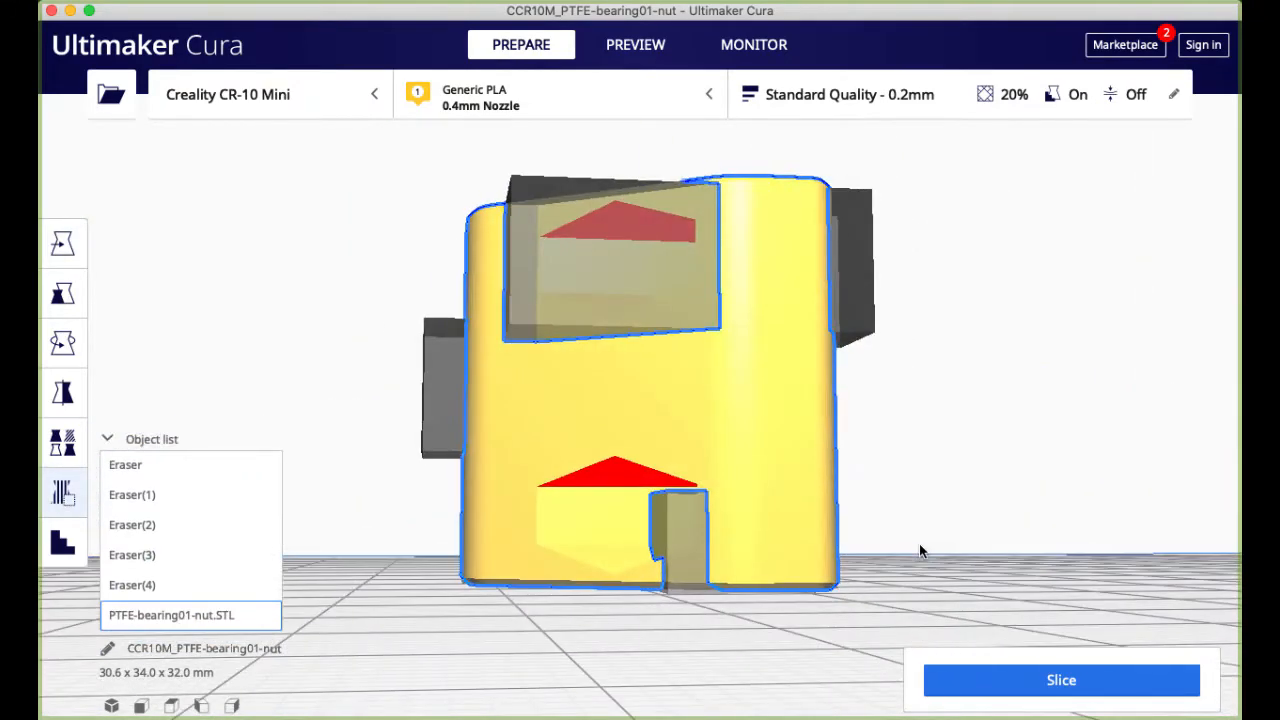
Select the new lower nut pocket's support blocker and raise it to about Z -0.46 mm.
click(133, 588)
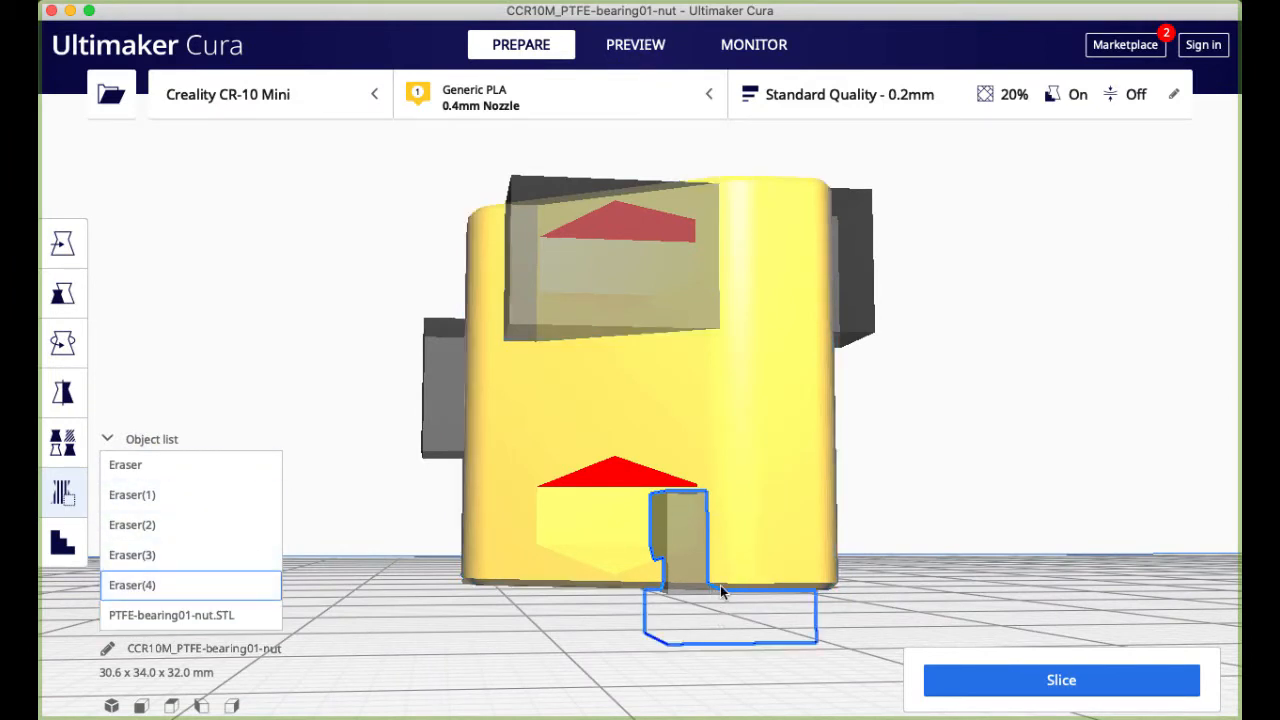
click(66, 252)
drag(729, 428, 724, 390)
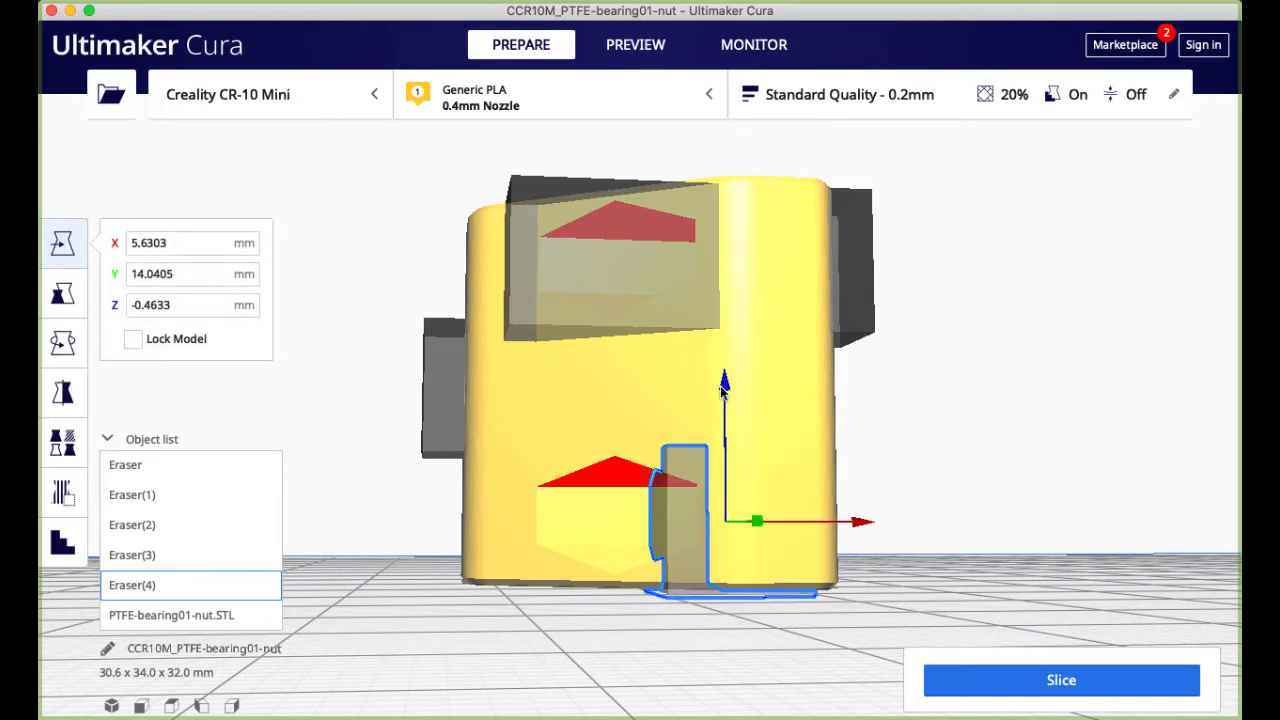
Lengthen the new lower blocker to about 26.8 mm along X and shift it to about X 4.9 mm.
click(62, 293)
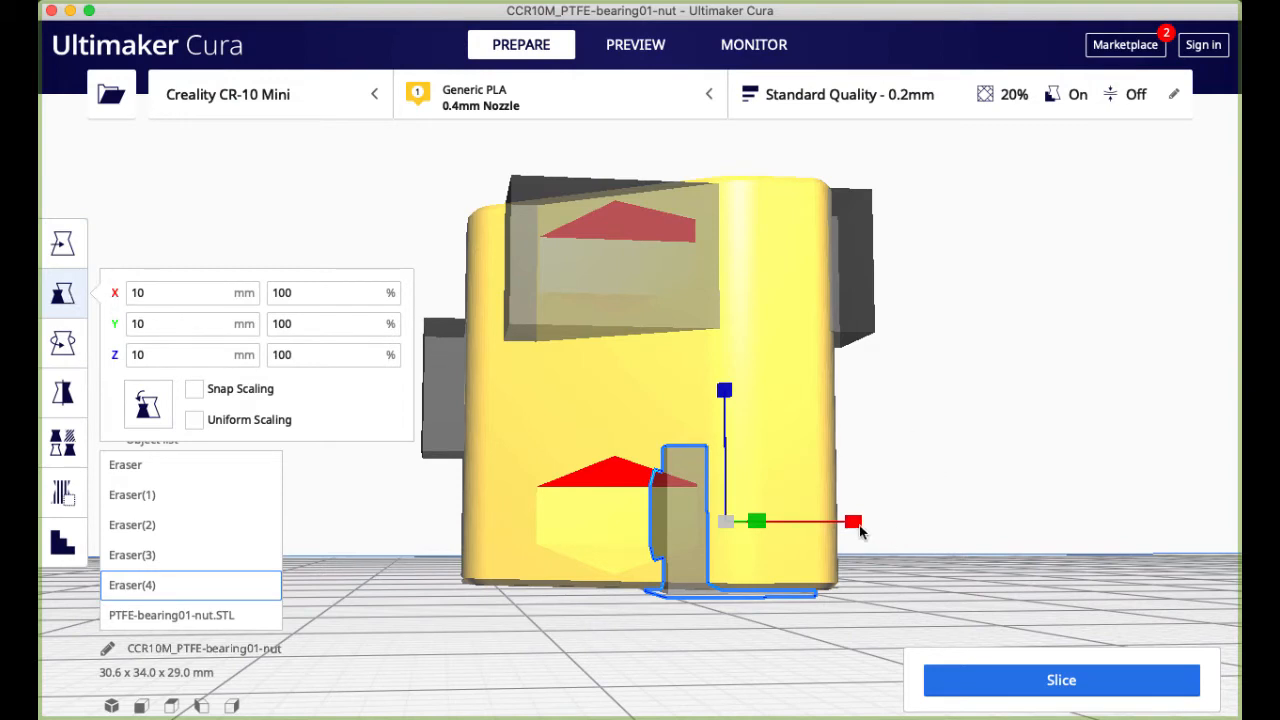
drag(856, 527, 1140, 495)
mouse_move(1177, 480)
right_down()
mouse_move(1040, 509)
mouse_move(1099, 492)
right_up()
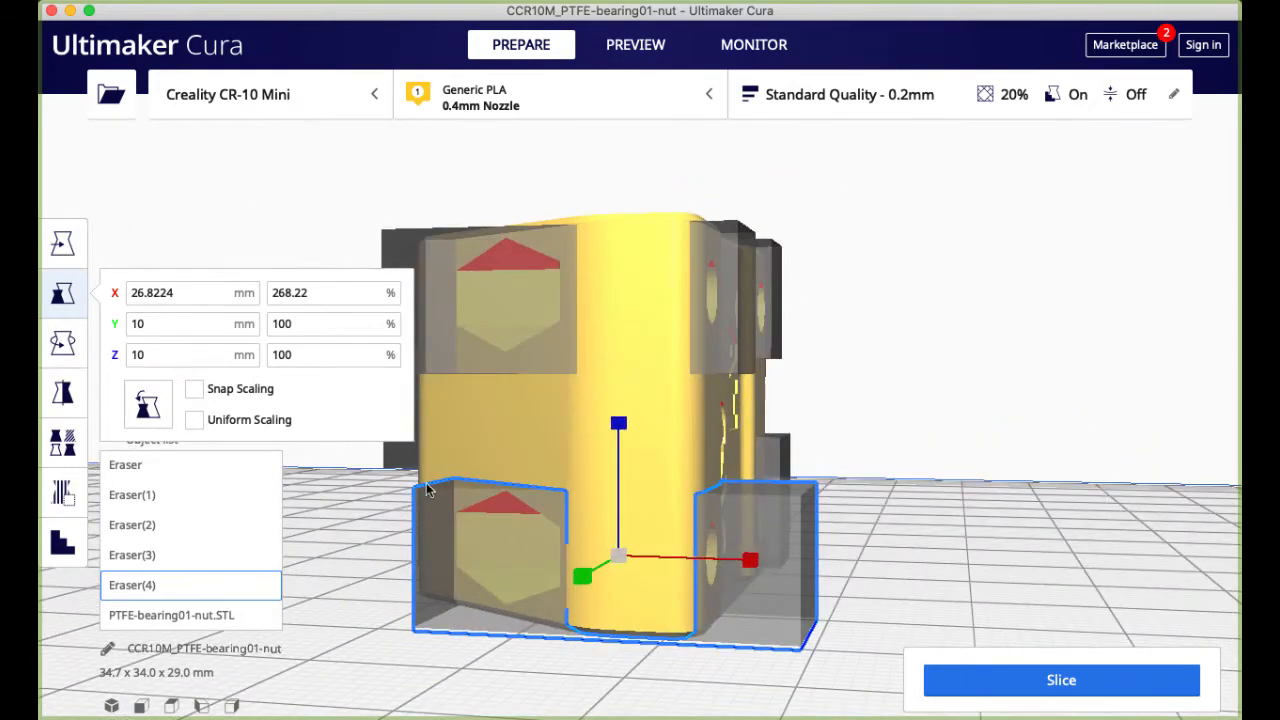
click(64, 243)
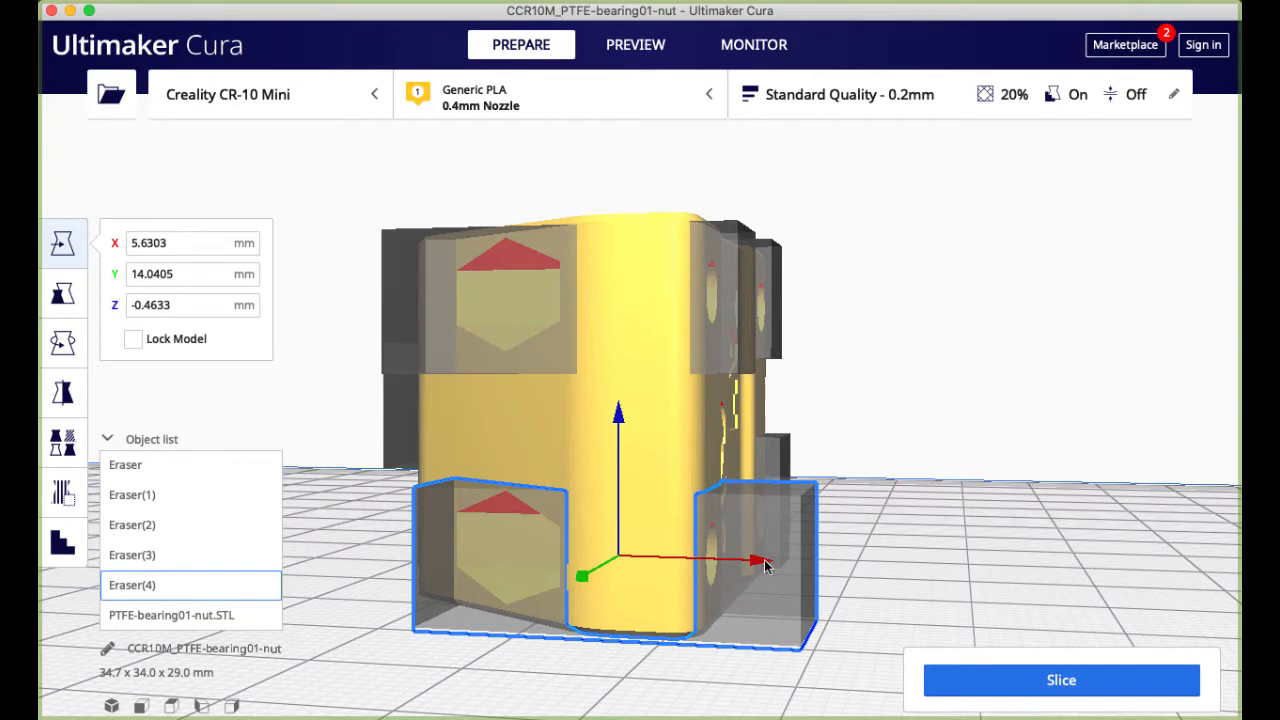
drag(765, 566, 757, 566)
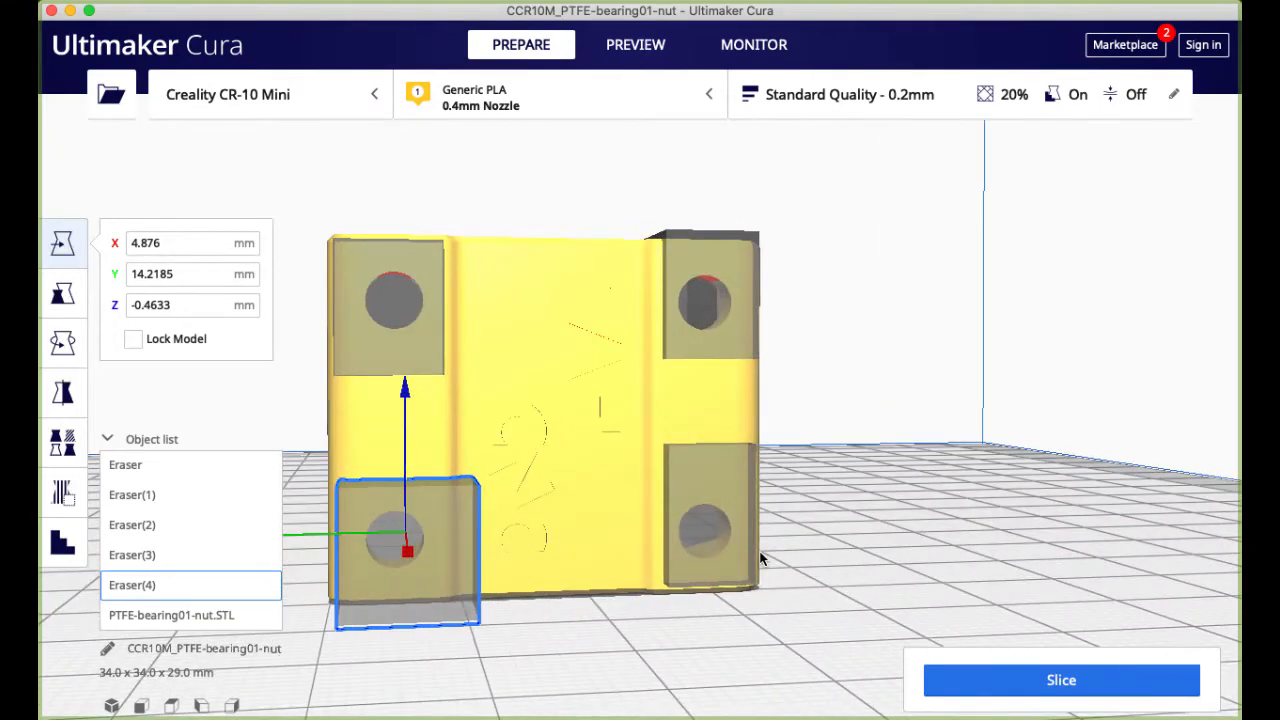
Narrow the new lower blocker along Y to fit its screw hole and pocket, and move it to about Y 15.2 mm.
click(62, 293)
scroll(463, 587, down, 3)
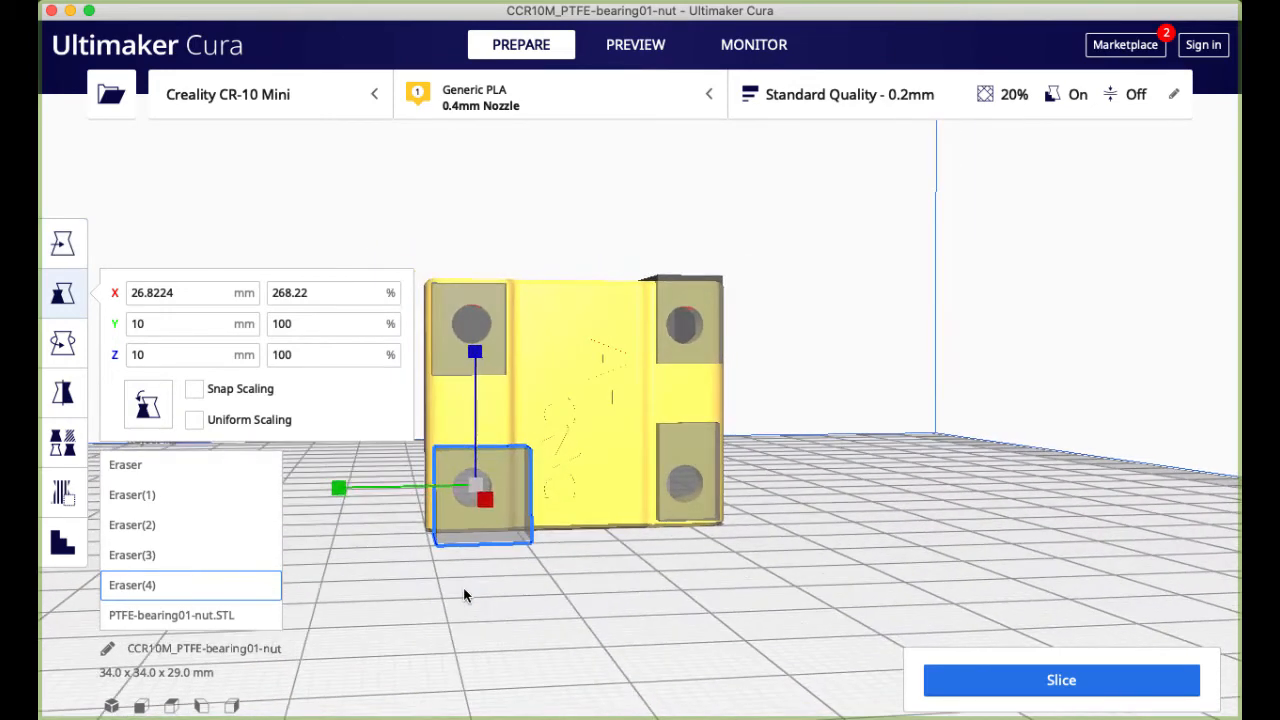
drag(339, 490, 360, 492)
drag(379, 487, 323, 490)
click(62, 244)
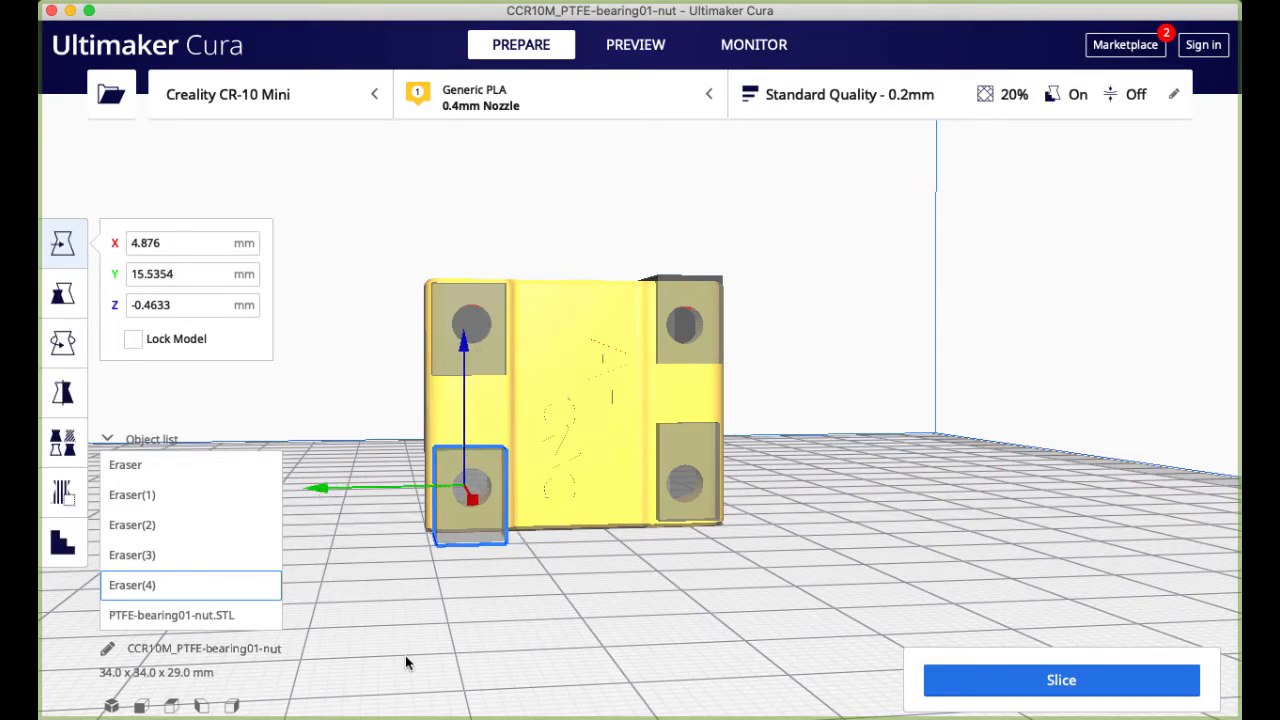
right_drag(429, 663, 963, 660)
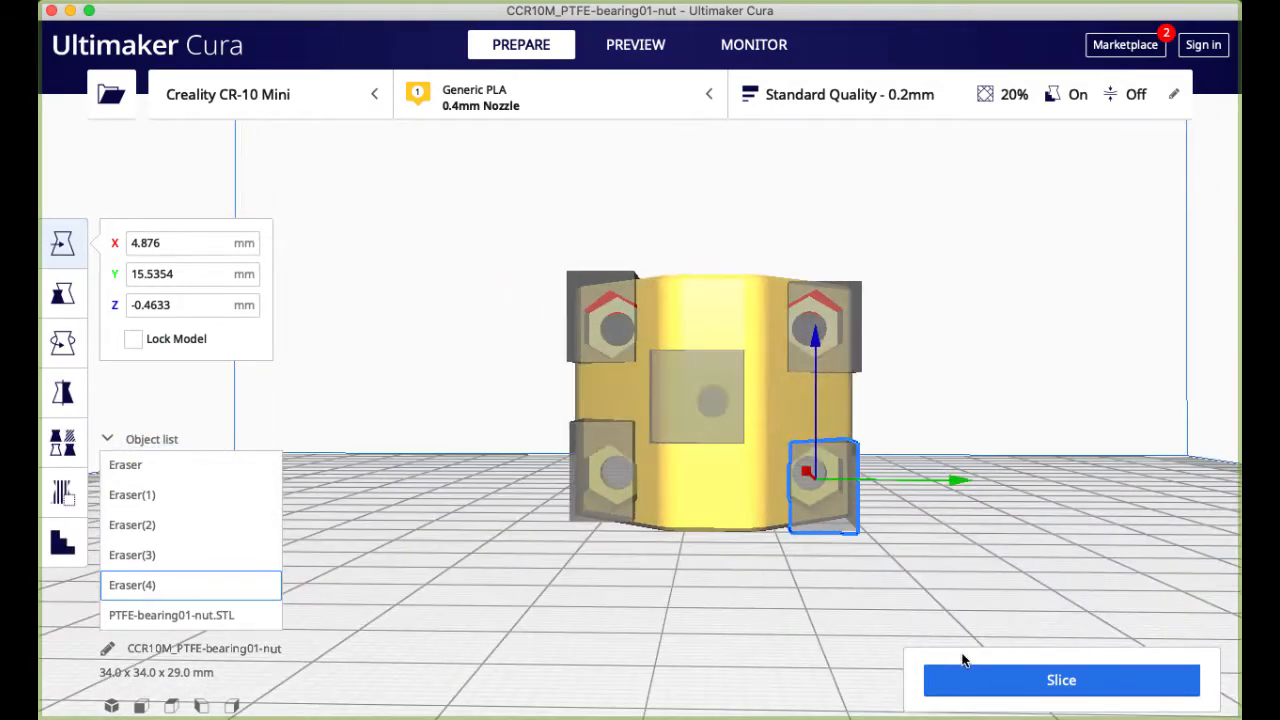
drag(955, 478, 952, 478)
scroll(951, 535, up, 3)
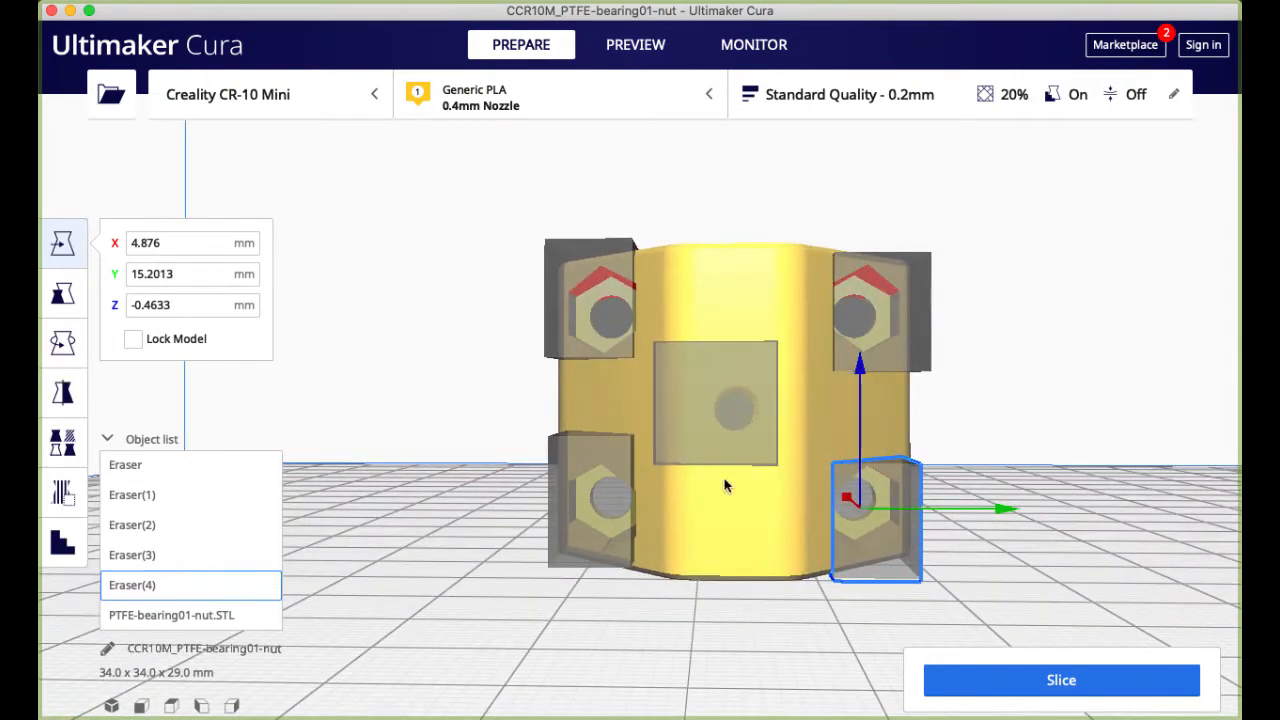
Select the opposite lower pocket's support blocker and shift it to about Y -8.4 mm.
click(614, 500)
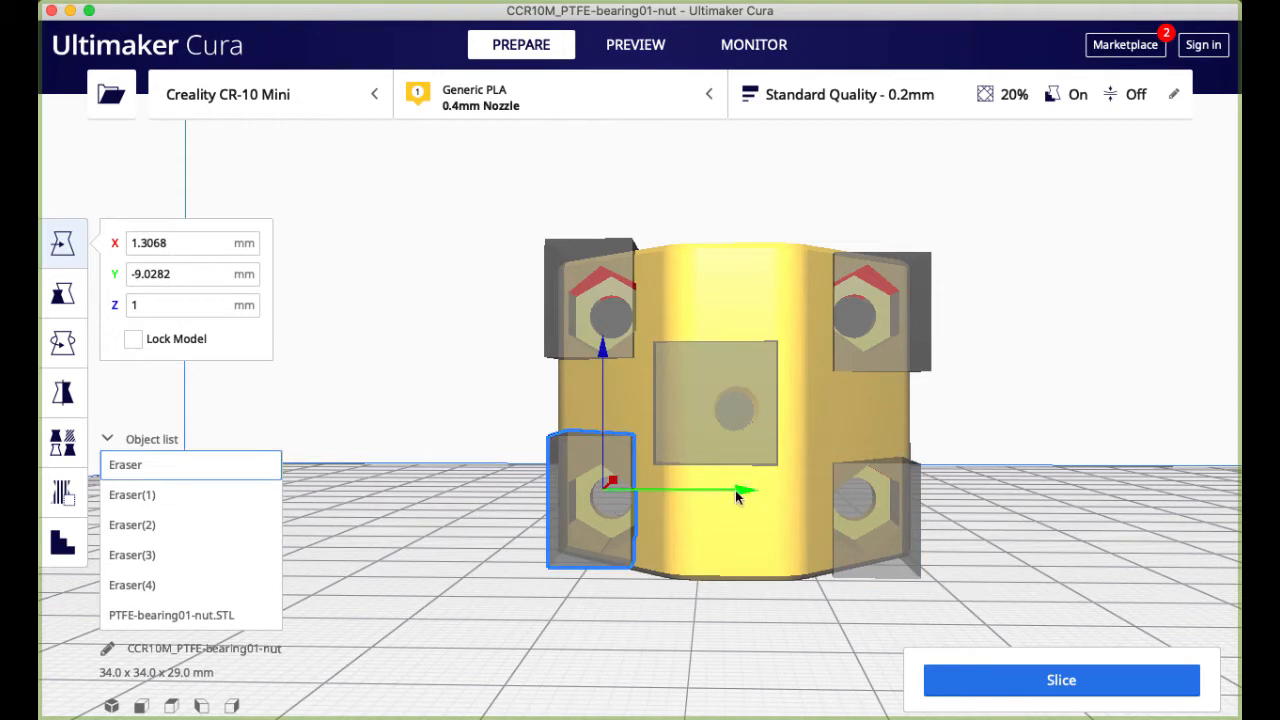
drag(735, 490, 748, 490)
click(62, 293)
click(56, 250)
scroll(647, 559, up, 2)
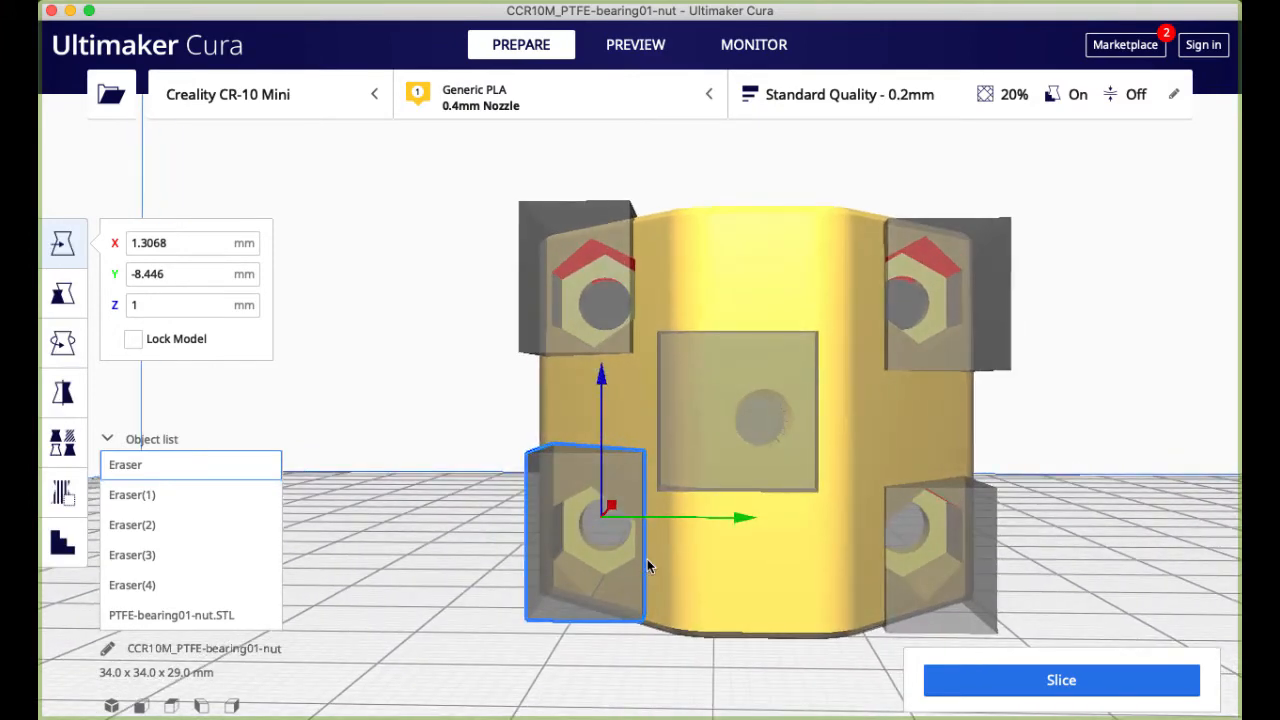
scroll(647, 559, up, 2)
Clear the selection and examine all the blockers' coverage and the central bore from several sides.
click(743, 580)
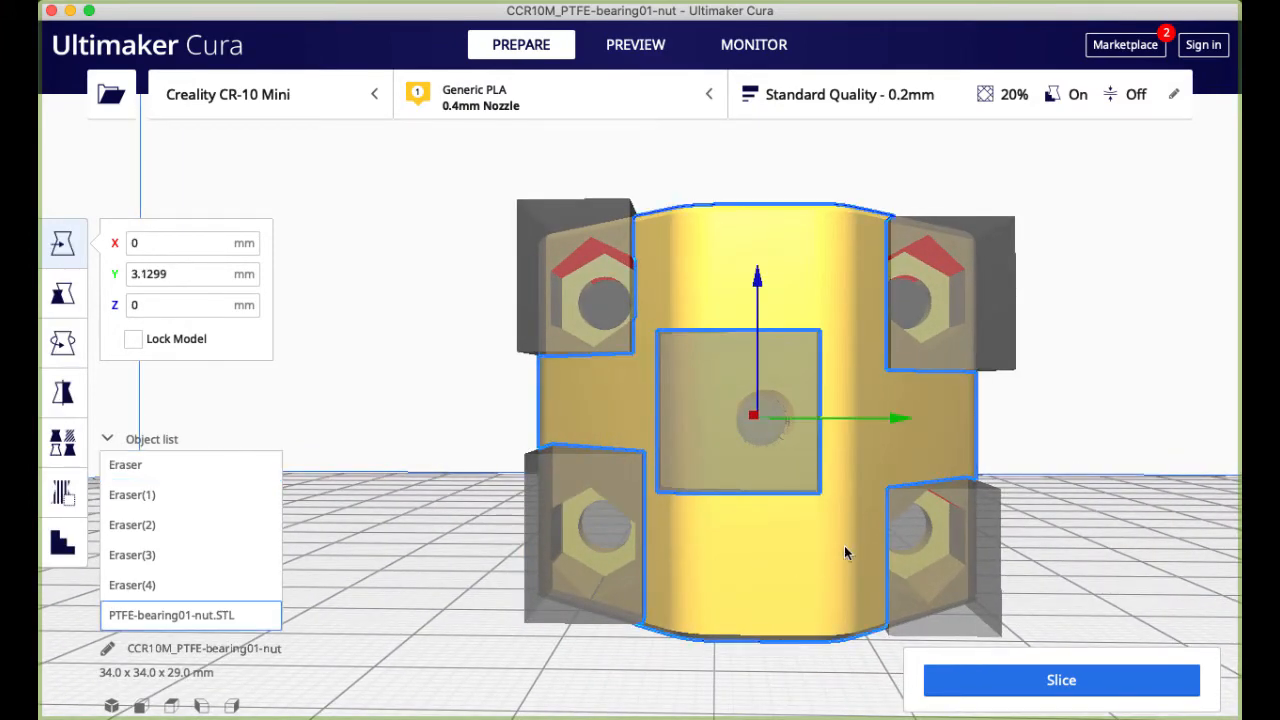
click(409, 583)
scroll(409, 583, down, 2)
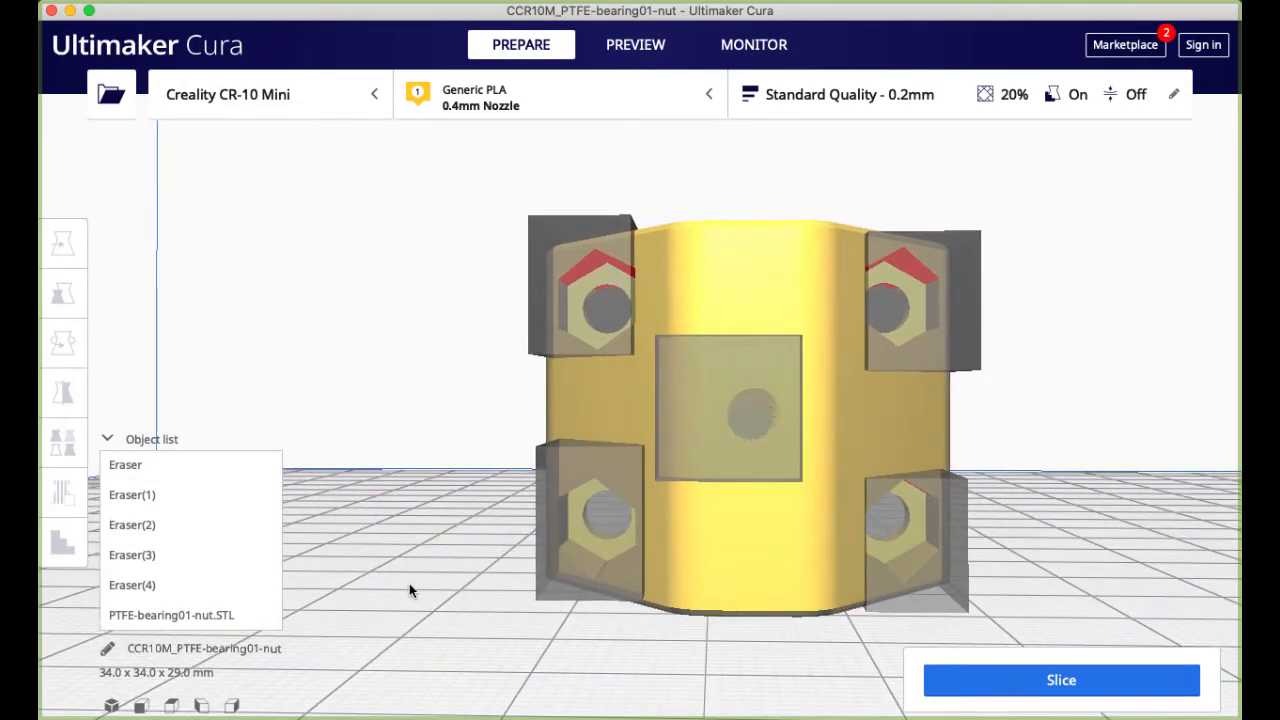
scroll(605, 645, down, 2)
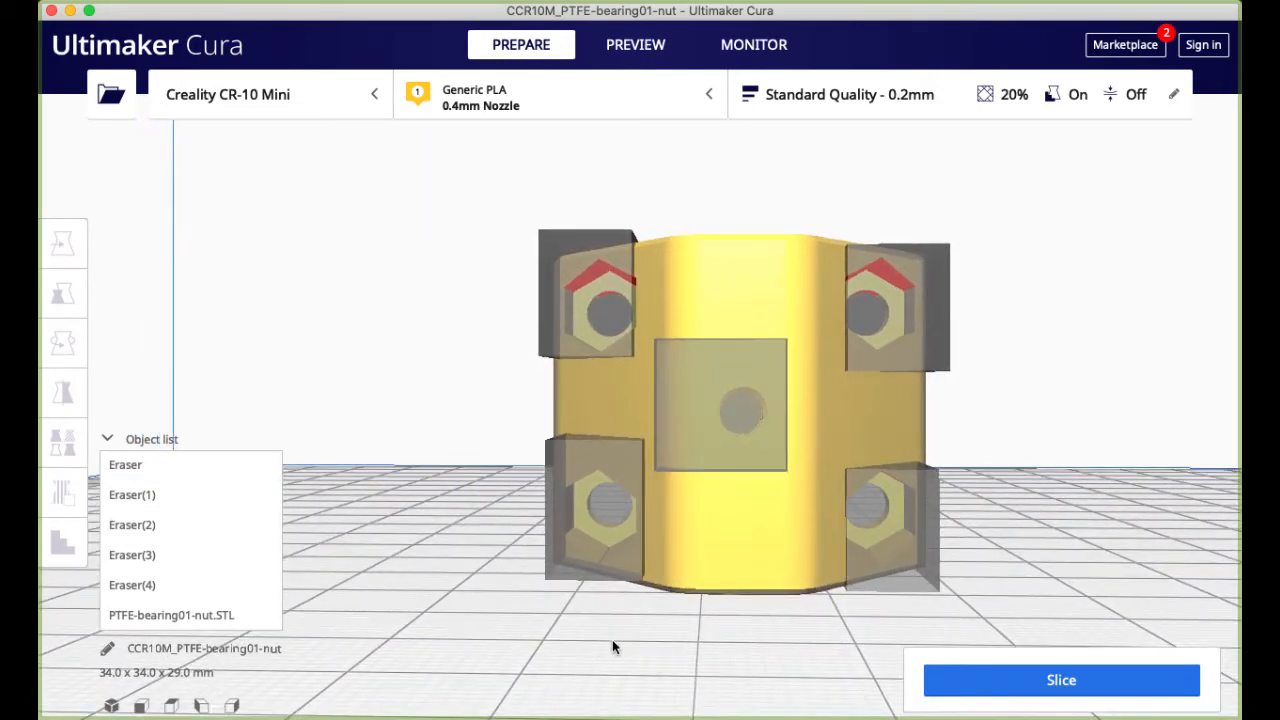
scroll(821, 562, up, 2)
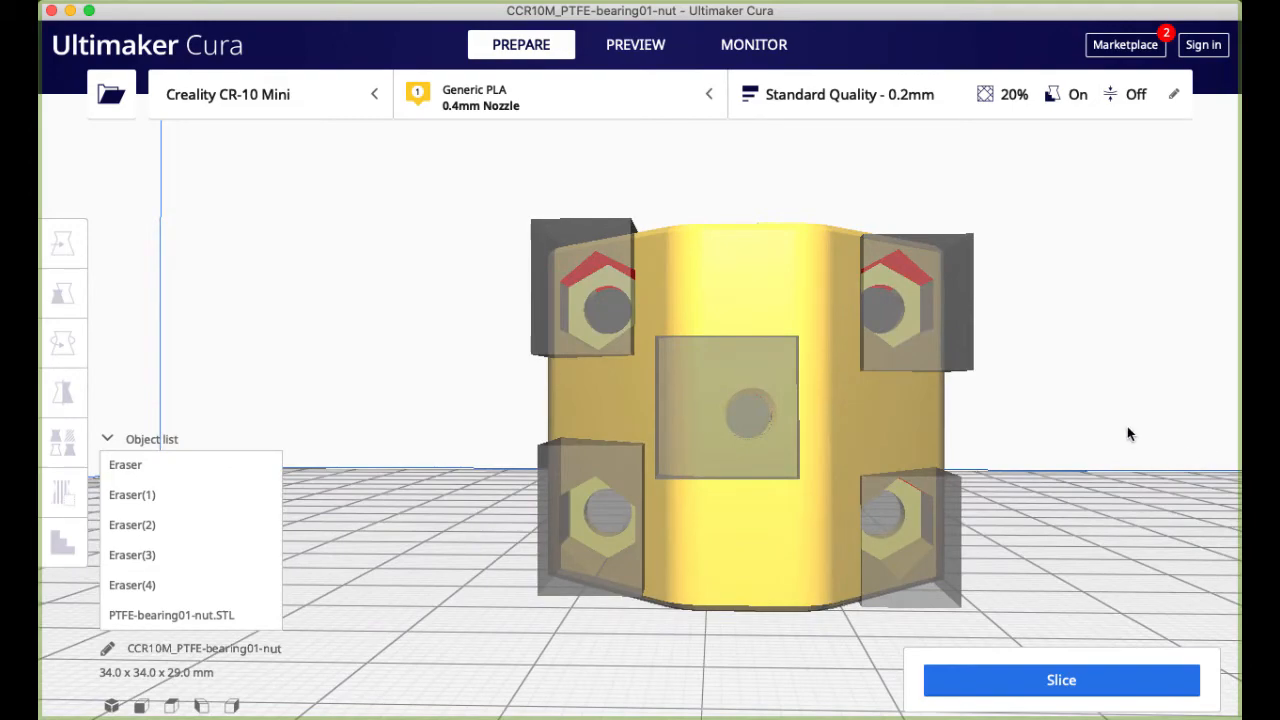
right_drag(1128, 433, 549, 482)
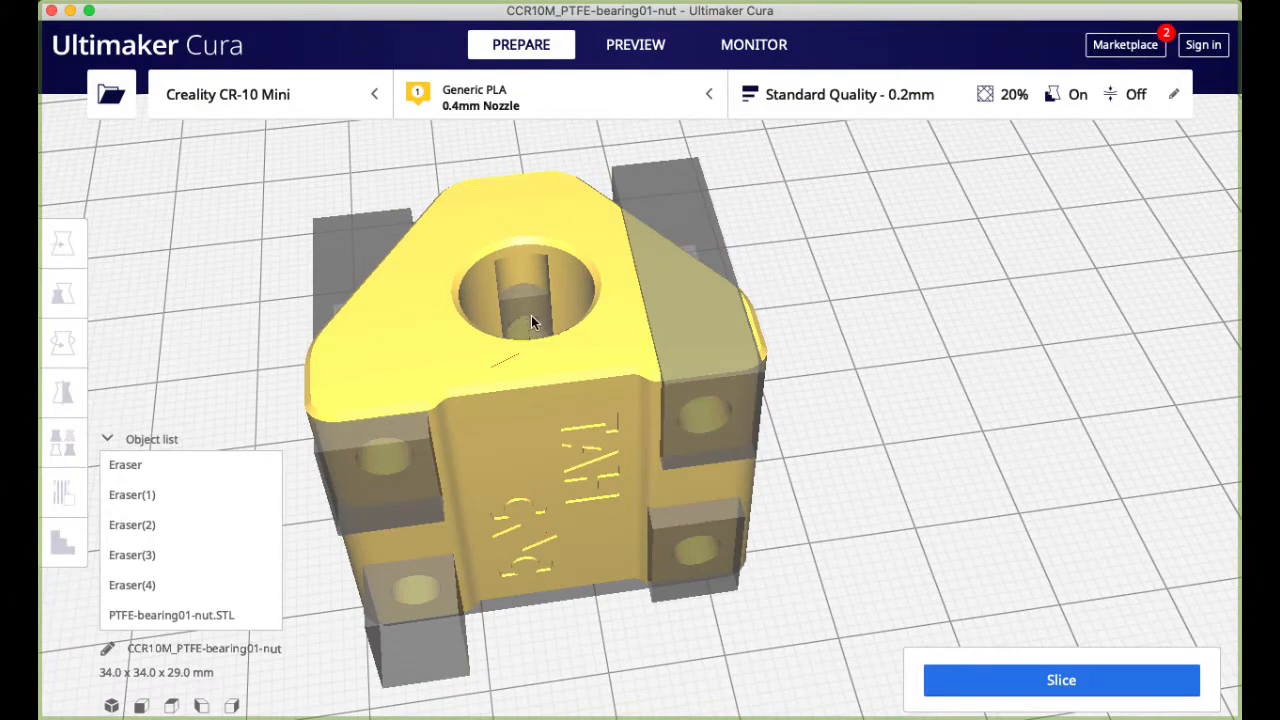
right_drag(531, 315, 824, 354)
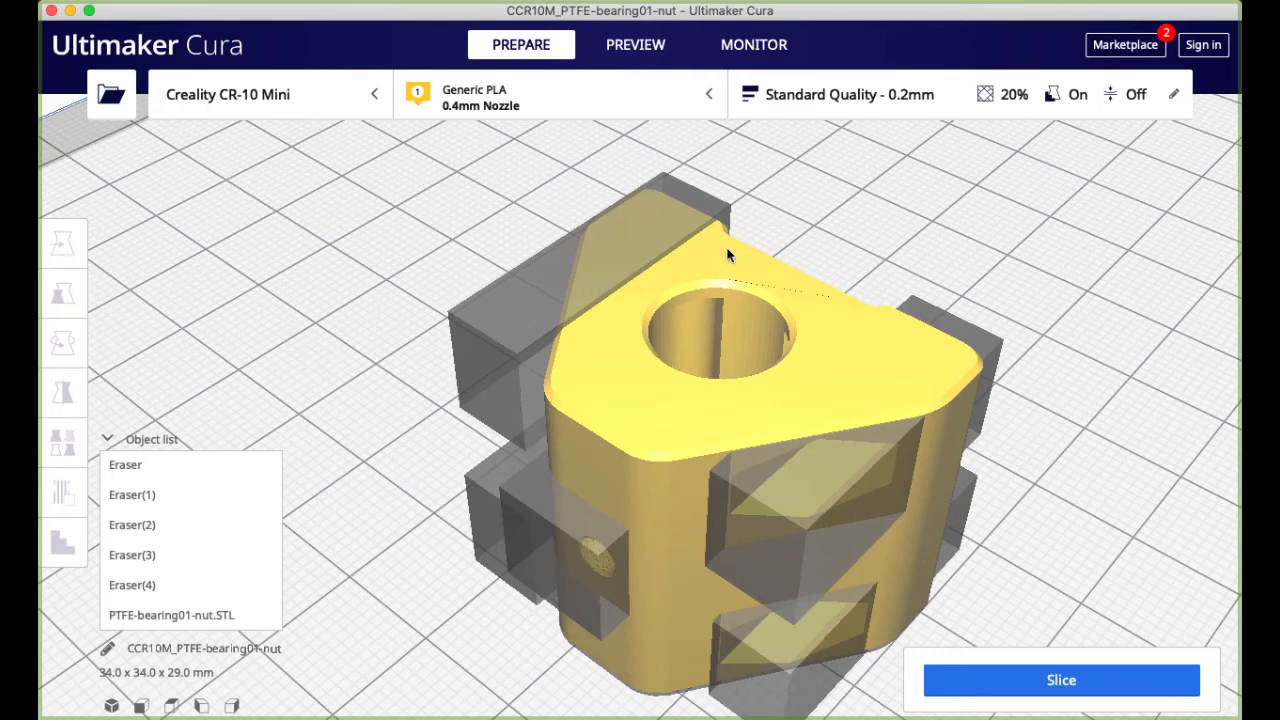
Slice the nut and examine the layer preview for supports in the nut pockets and central bore.
click(1064, 686)
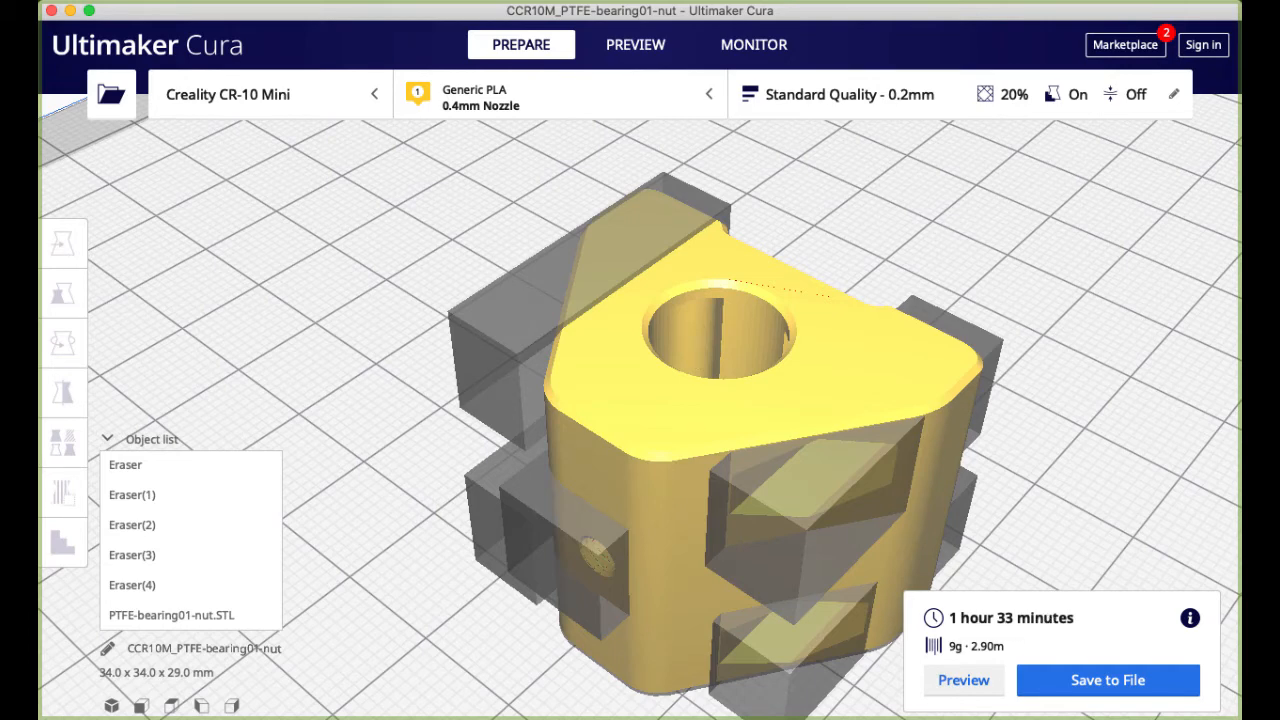
click(648, 52)
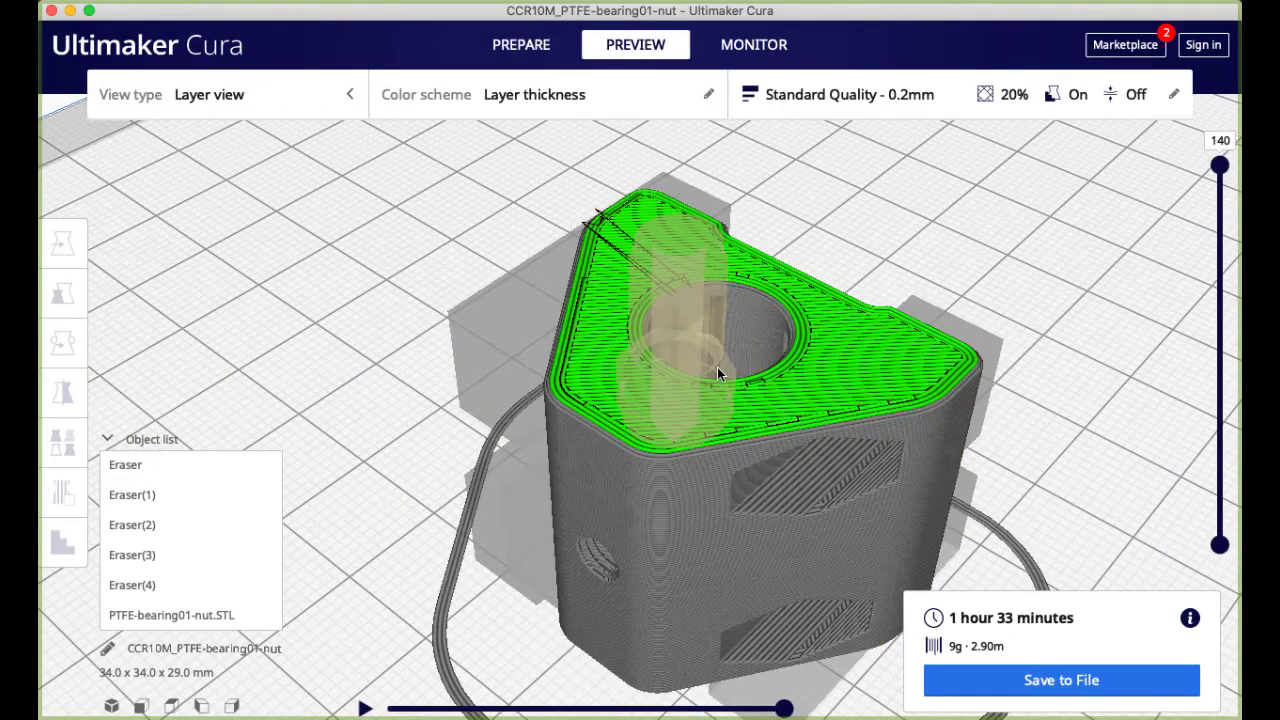
scroll(716, 375, up, 10)
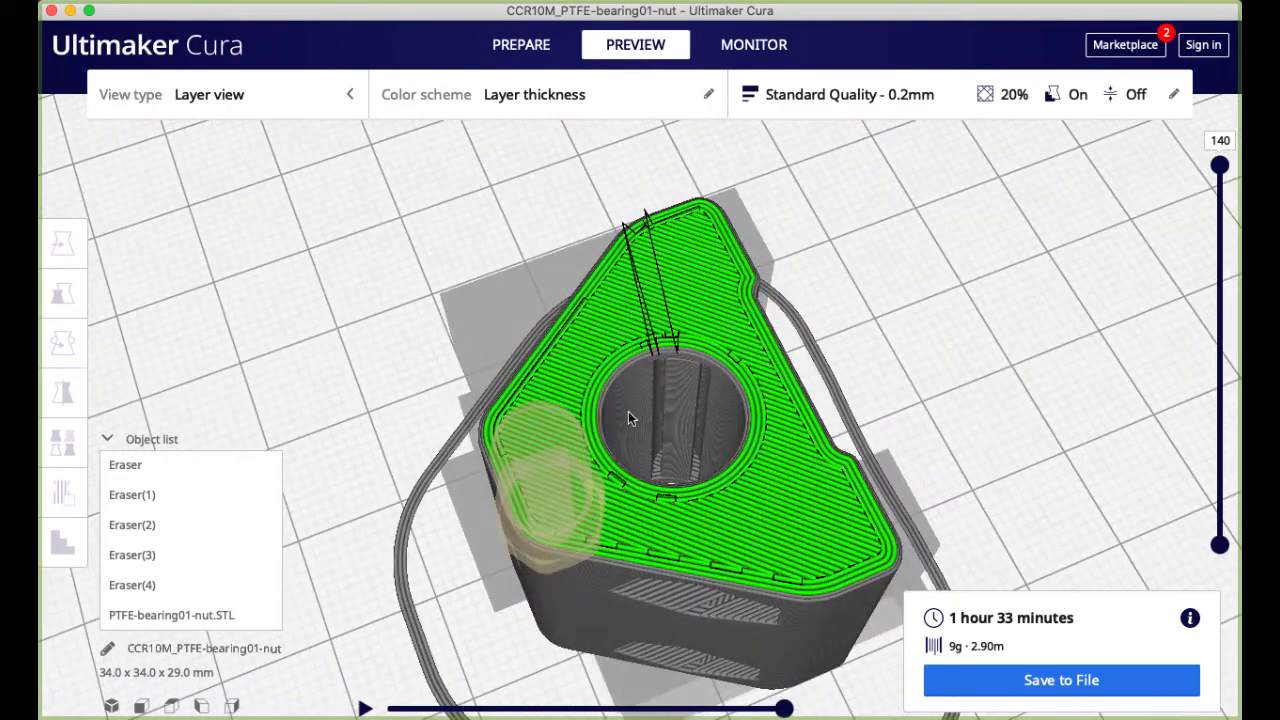
scroll(630, 418, up, 4)
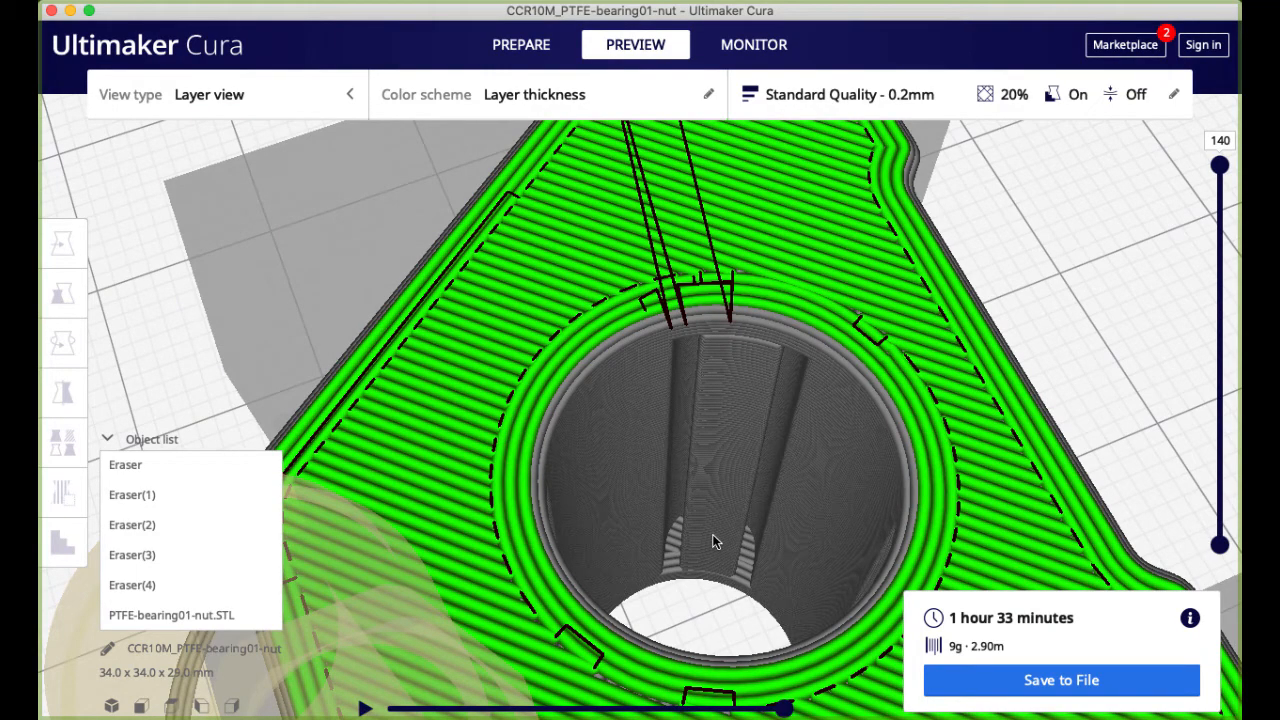
right_drag(712, 534, 711, 463)
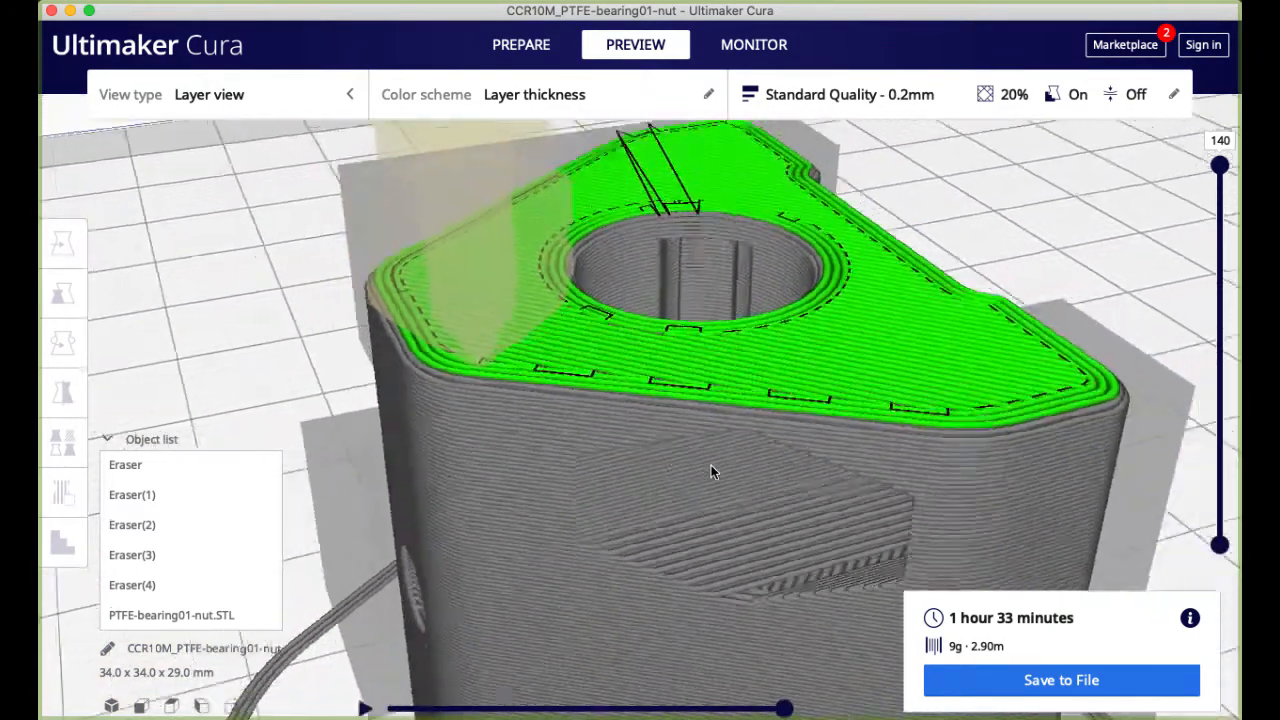
scroll(711, 470, down, 5)
Return to model preparation, select the nut and add a support blocker inside its central bore.
click(511, 42)
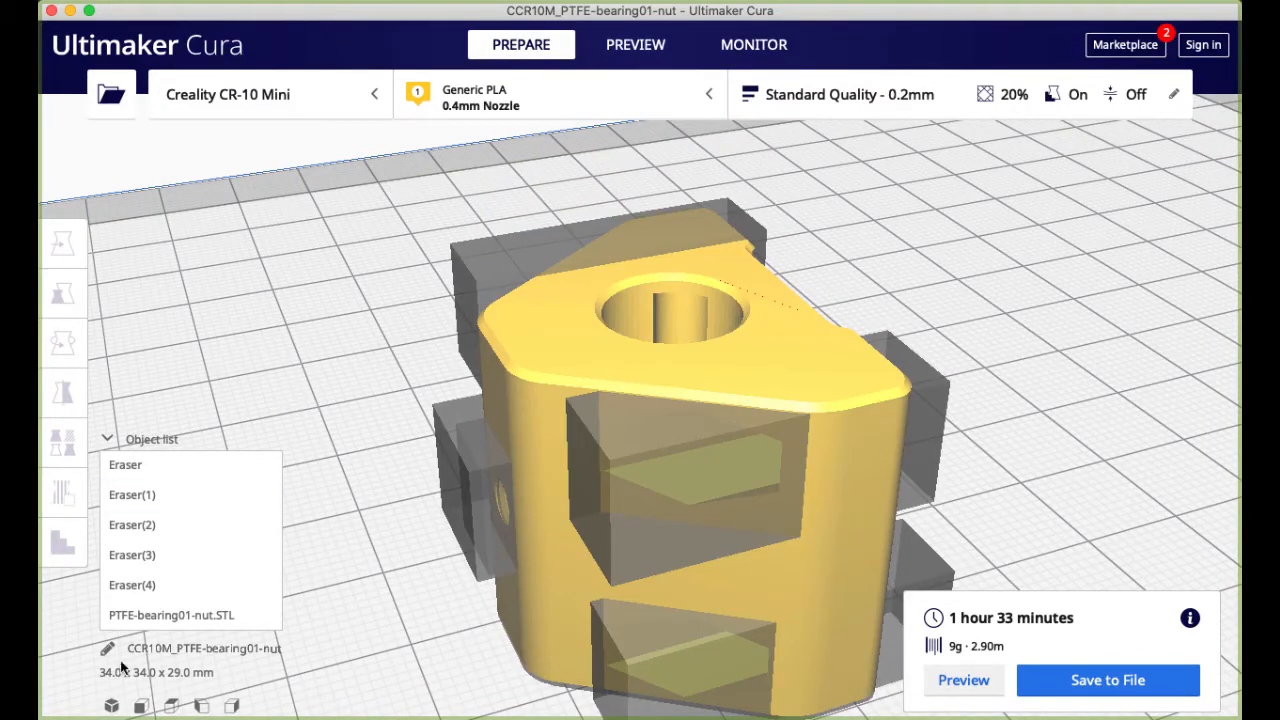
click(143, 616)
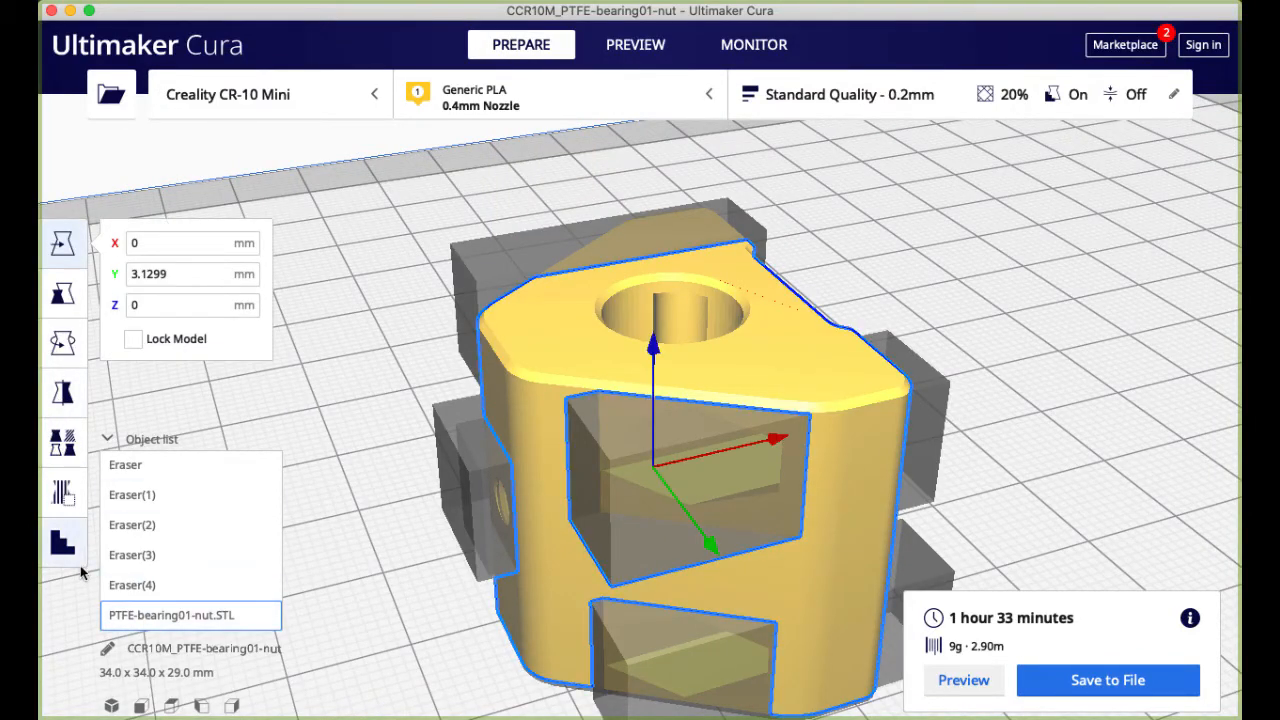
click(62, 495)
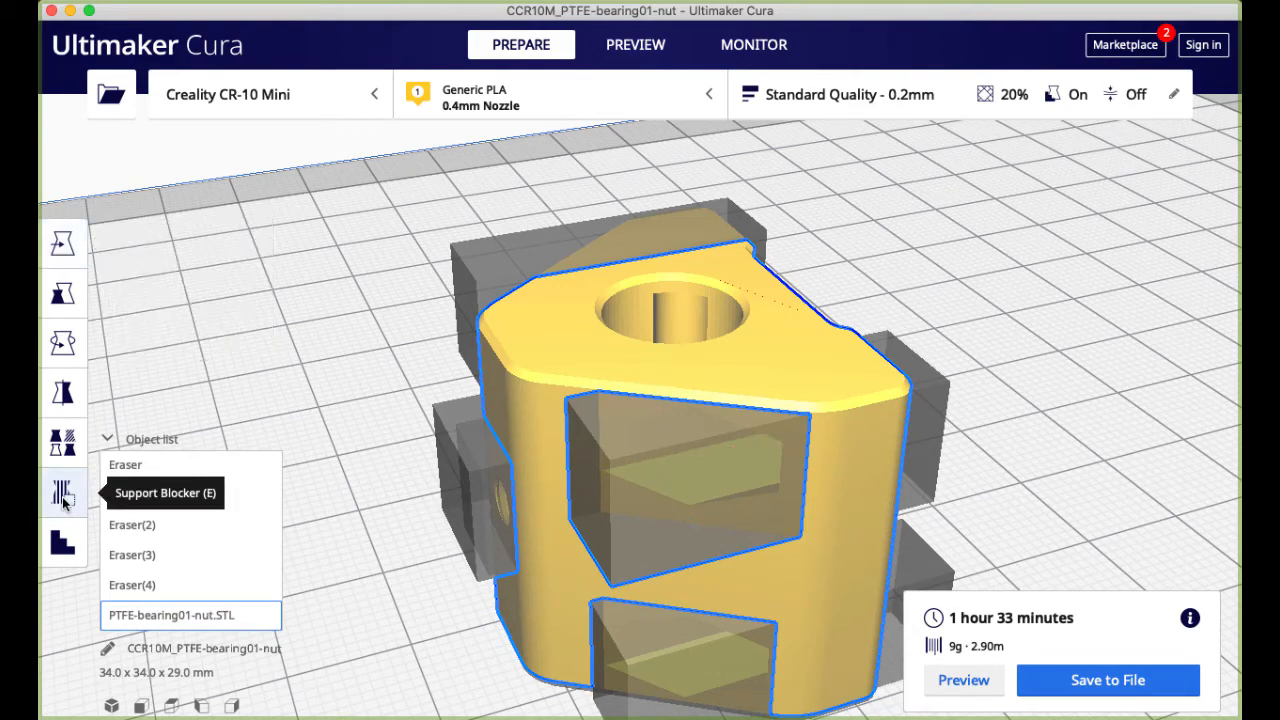
click(671, 317)
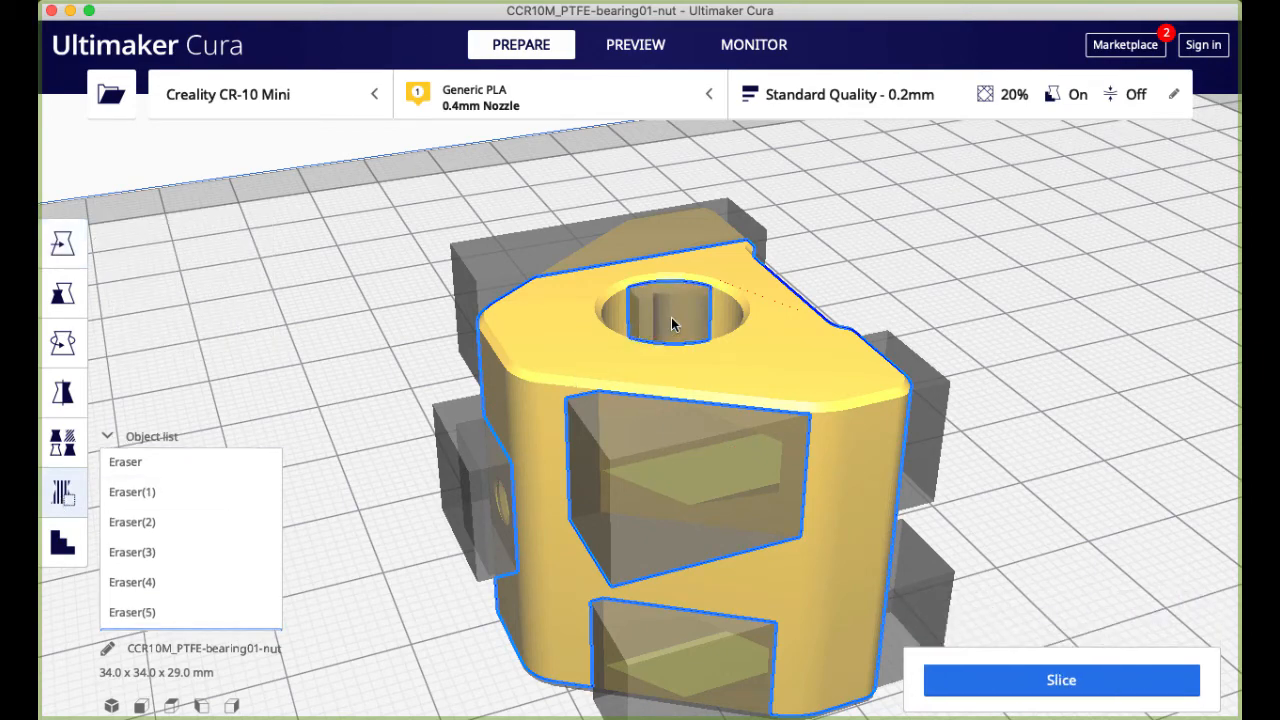
mouse_move(671, 317)
right_down()
mouse_move(657, 408)
mouse_move(666, 346)
mouse_move(660, 381)
right_up()
click(664, 398)
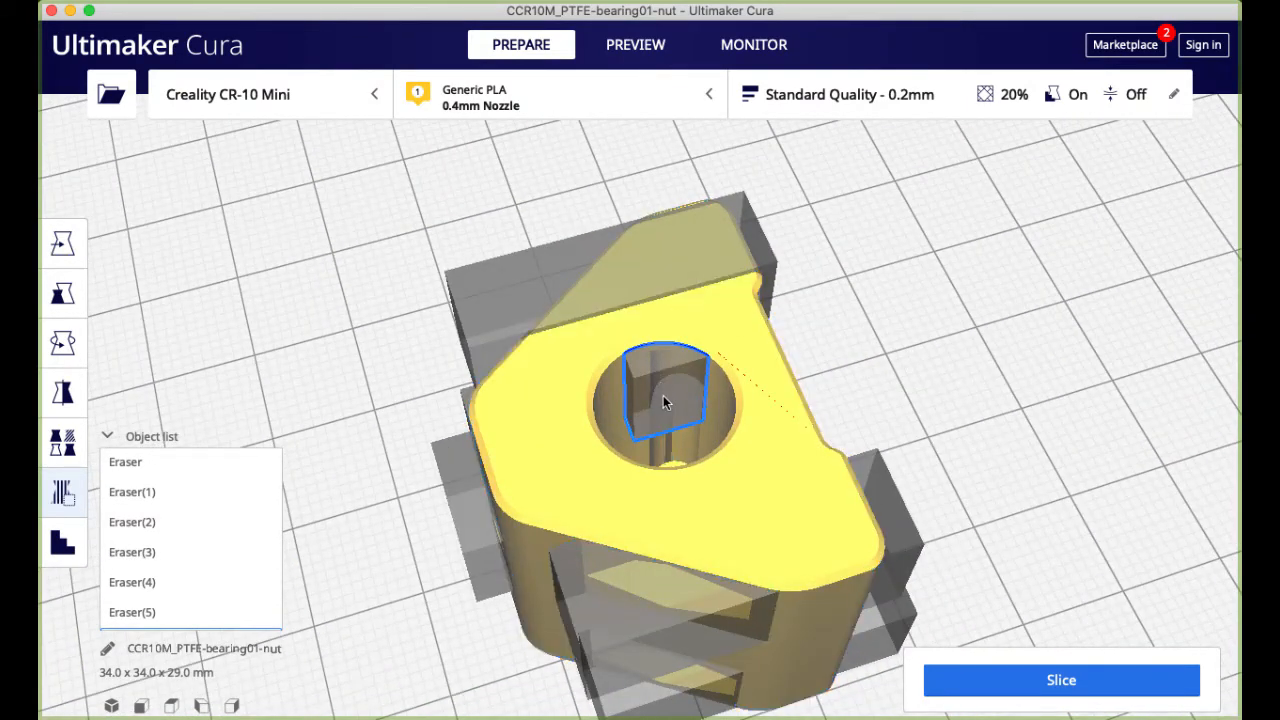
Stretch the central bore's support blocker to about 35.7 mm along Z, lower it to about Z -1.4 mm and check its position.
click(61, 300)
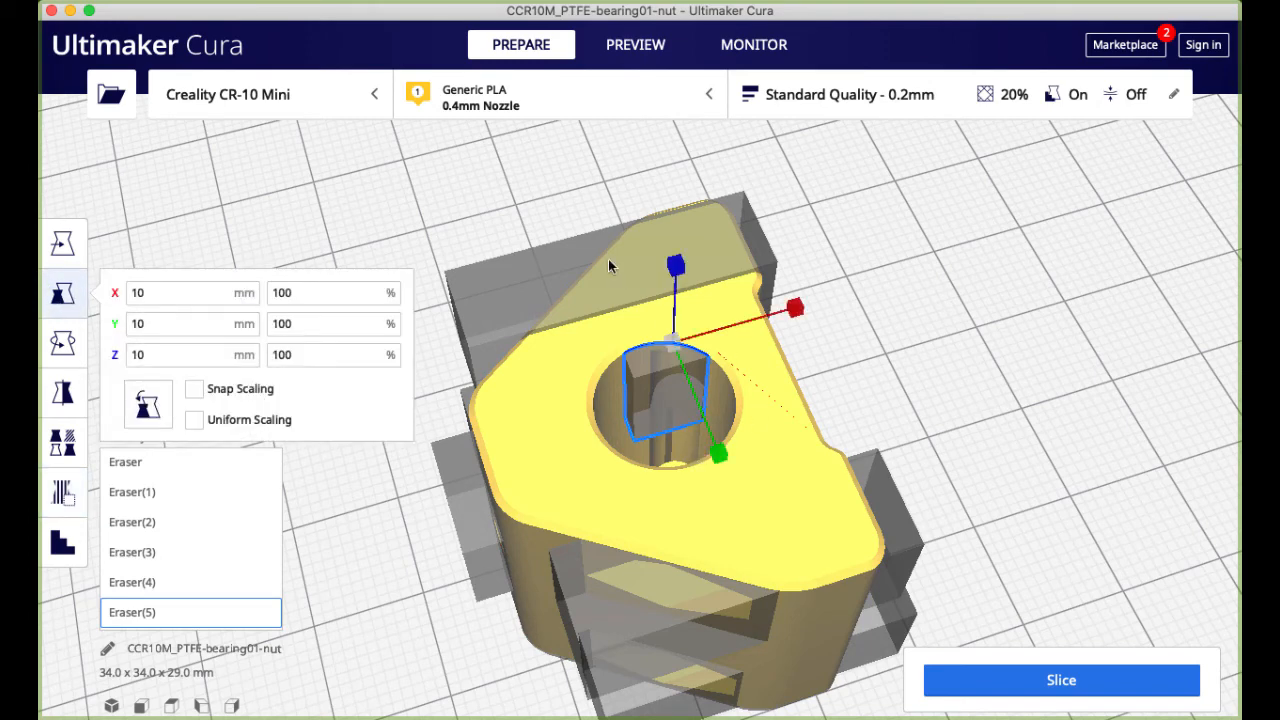
drag(678, 268, 676, 14)
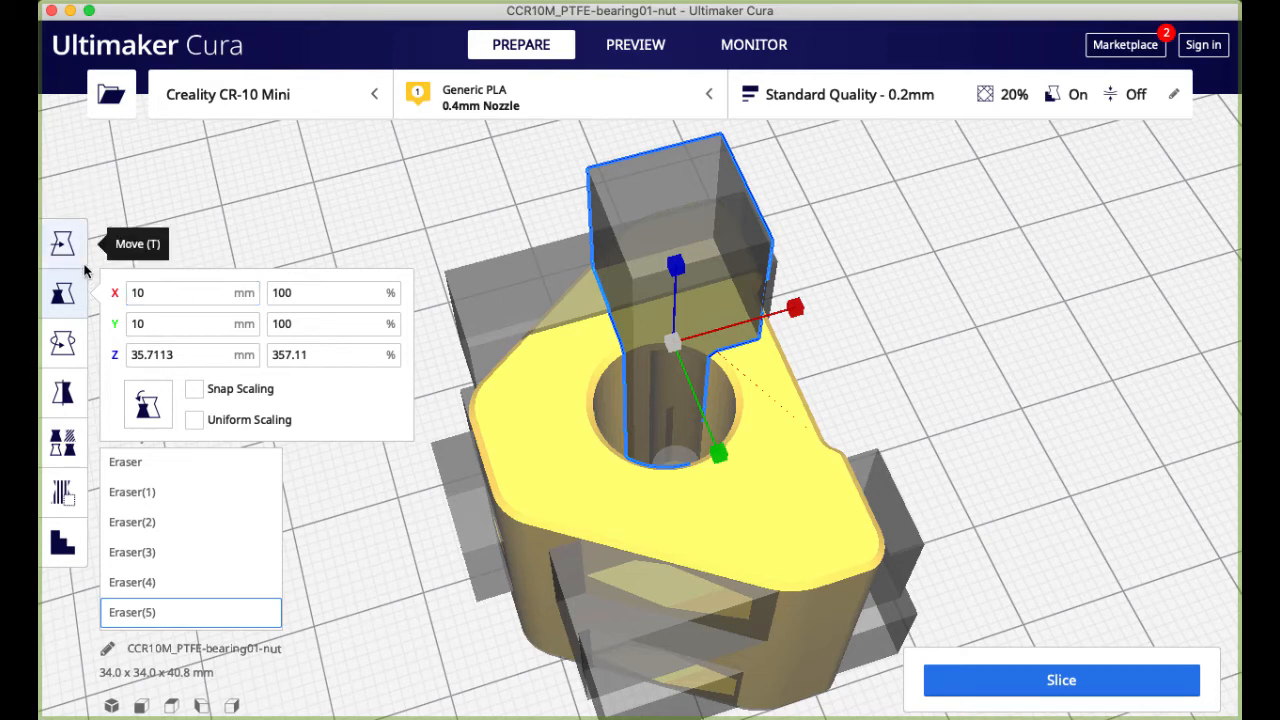
click(62, 245)
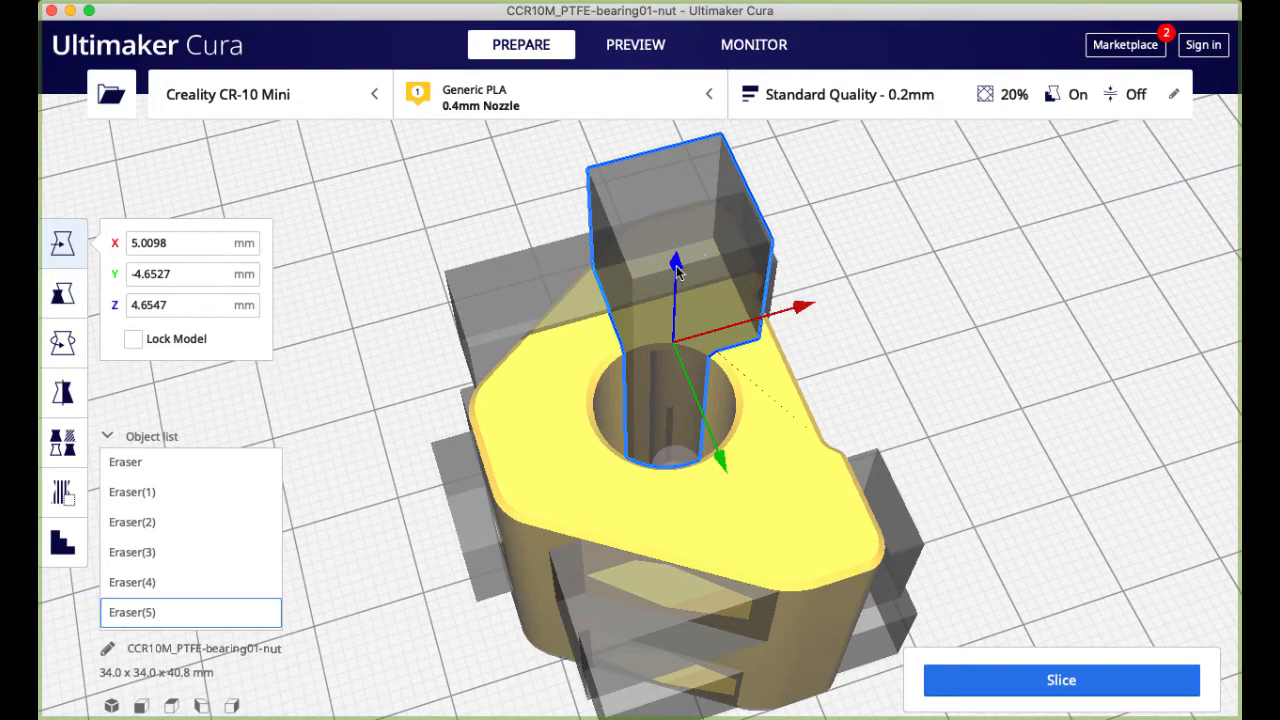
drag(676, 270, 677, 323)
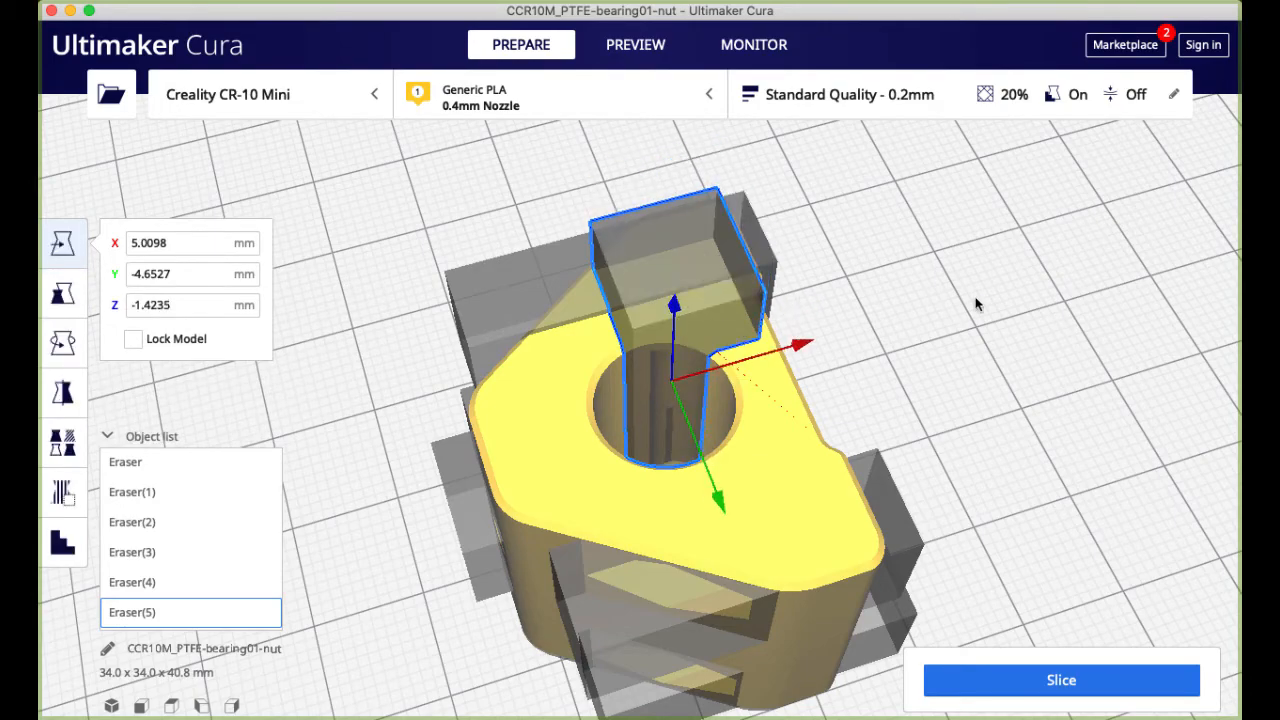
right_drag(978, 305, 617, 206)
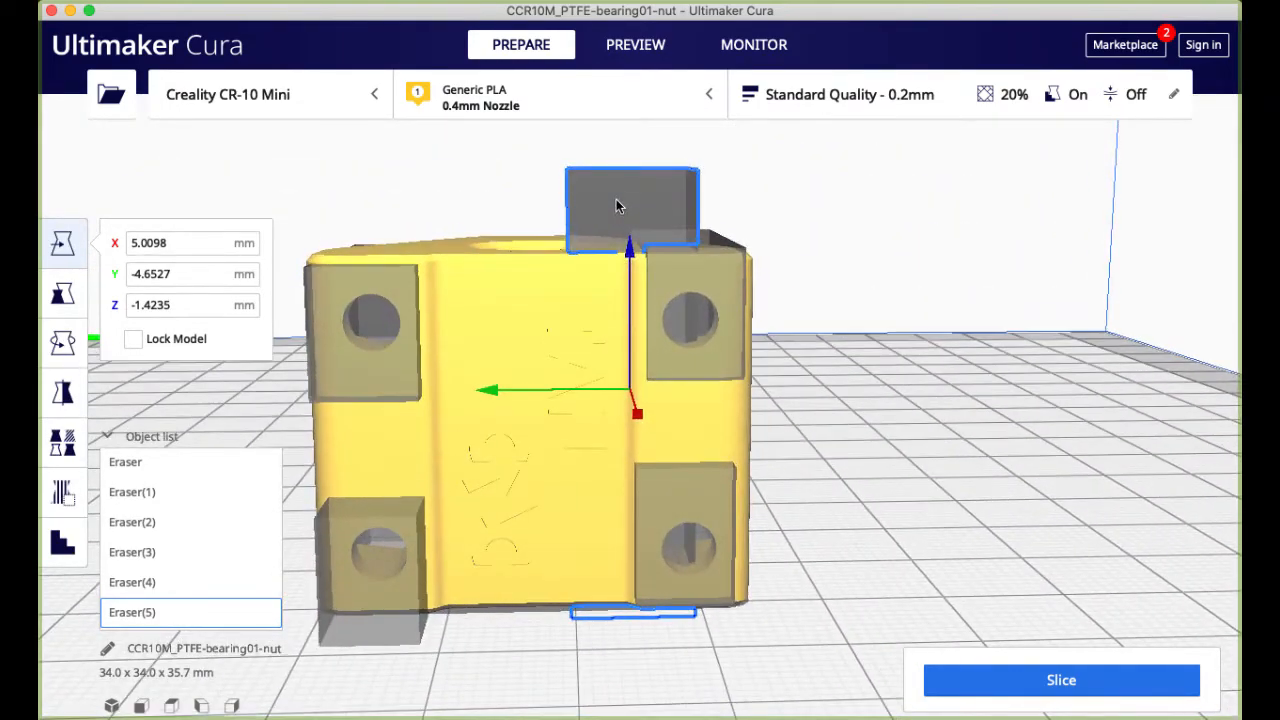
right_drag(593, 675, 588, 456)
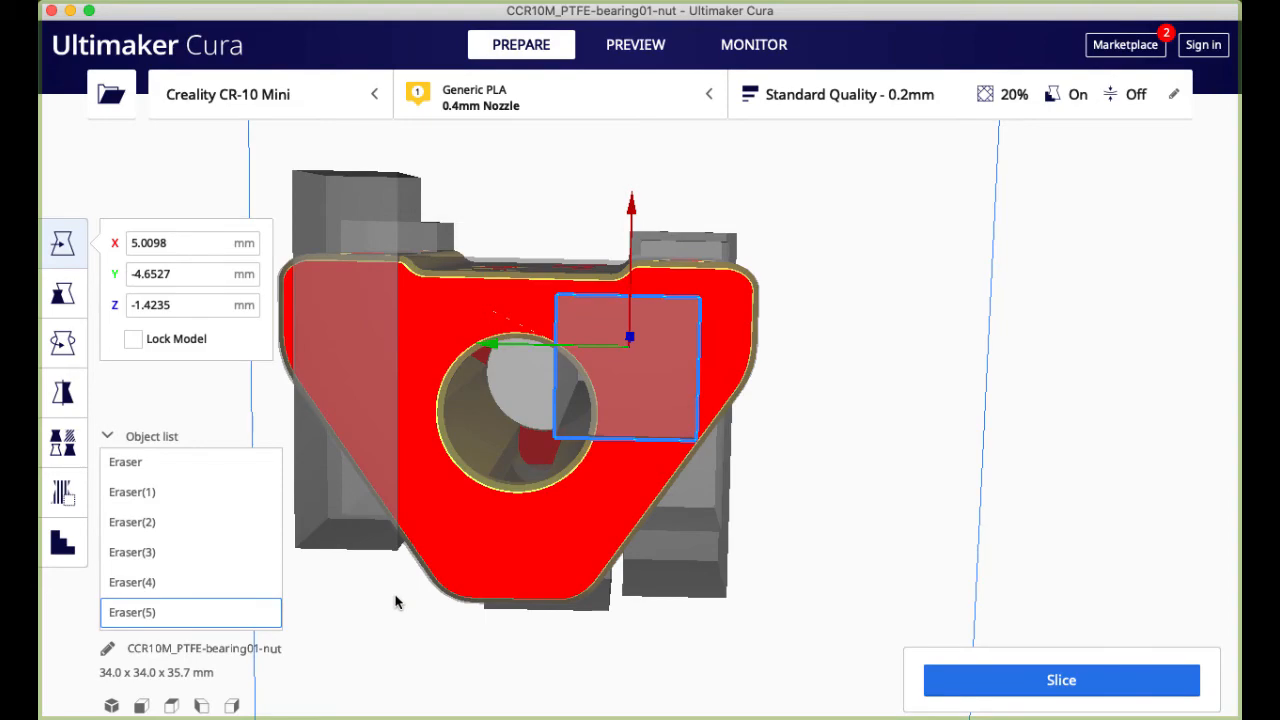
right_drag(400, 600, 385, 719)
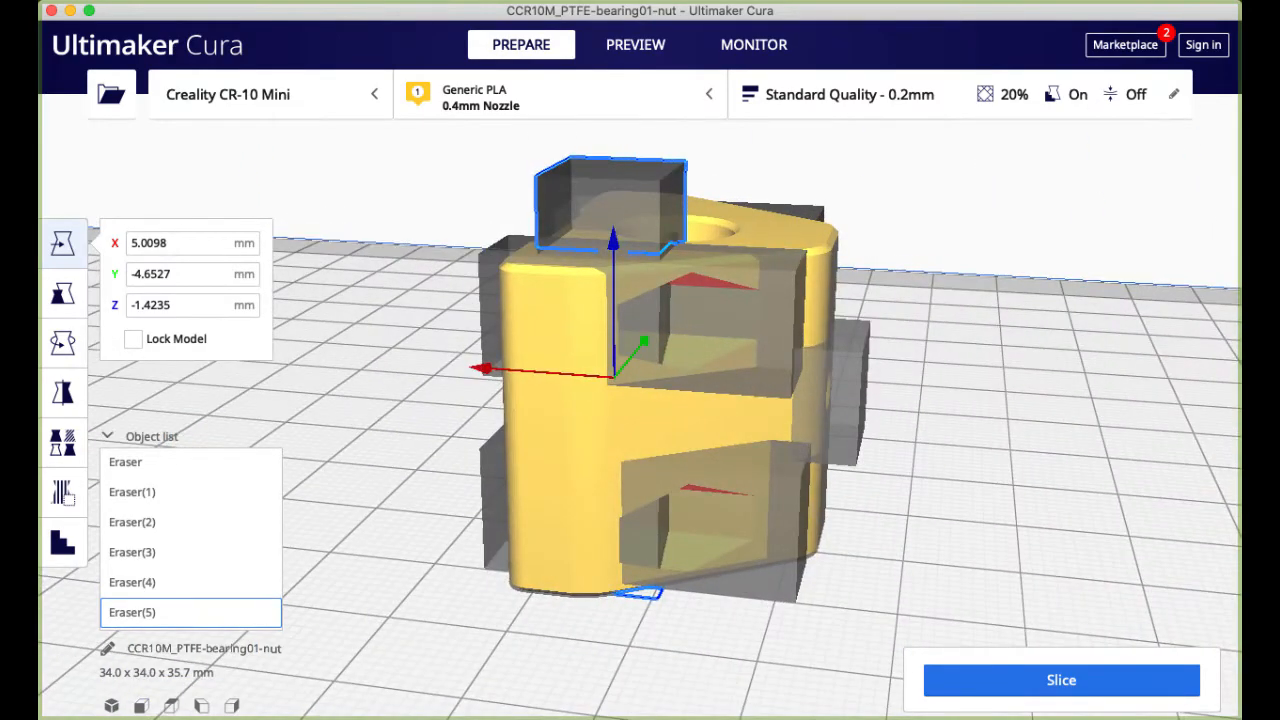
Make one copy of the support blocker that partly covers the central bore.
mouse_move(1128, 389)
right_down()
mouse_move(1066, 580)
mouse_move(1032, 630)
mouse_move(1030, 378)
mouse_move(966, 420)
mouse_move(557, 531)
mouse_move(494, 542)
mouse_move(478, 506)
right_up()
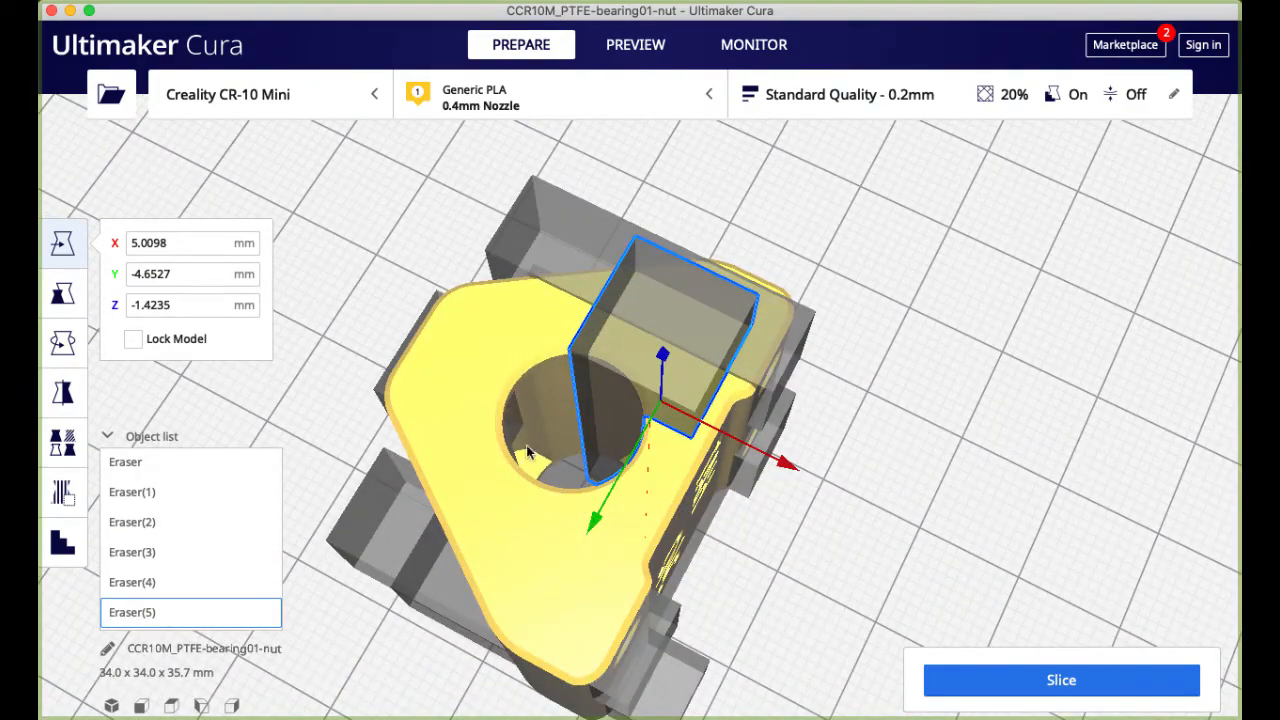
mouse_move(573, 535)
right_down()
mouse_move(750, 560)
mouse_move(865, 513)
mouse_move(673, 470)
mouse_move(838, 541)
right_up()
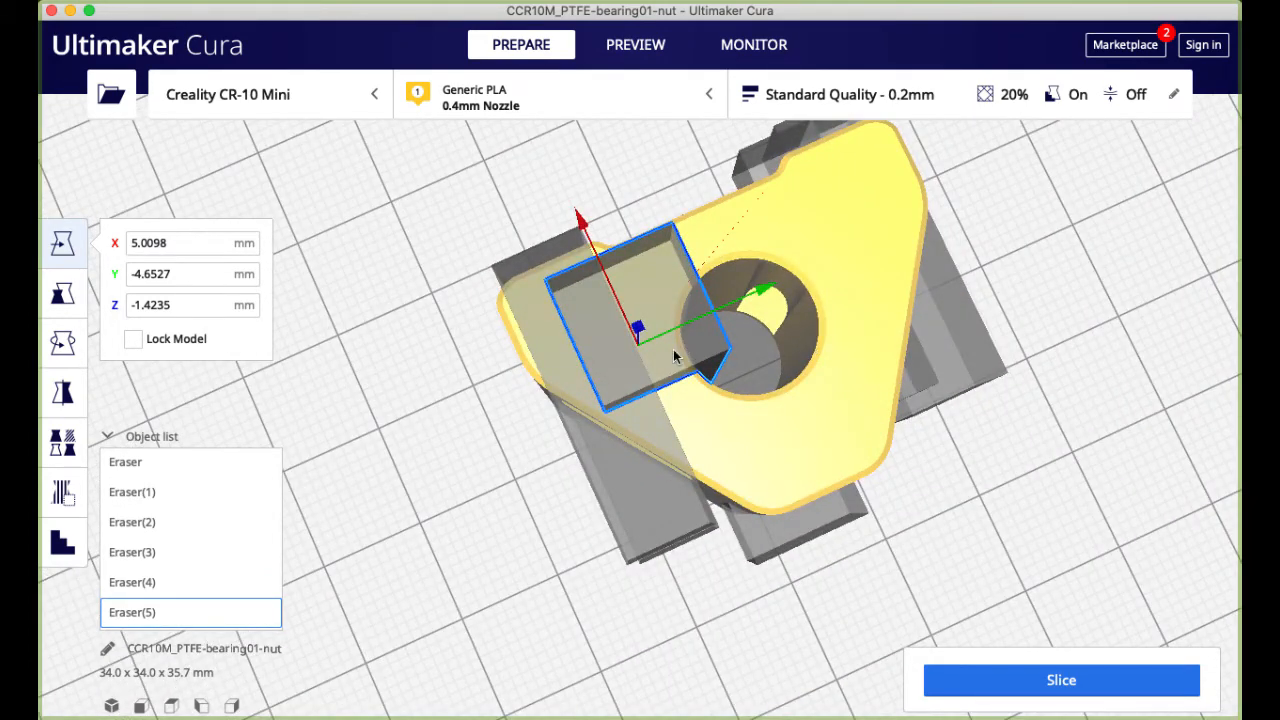
right_click(131, 619)
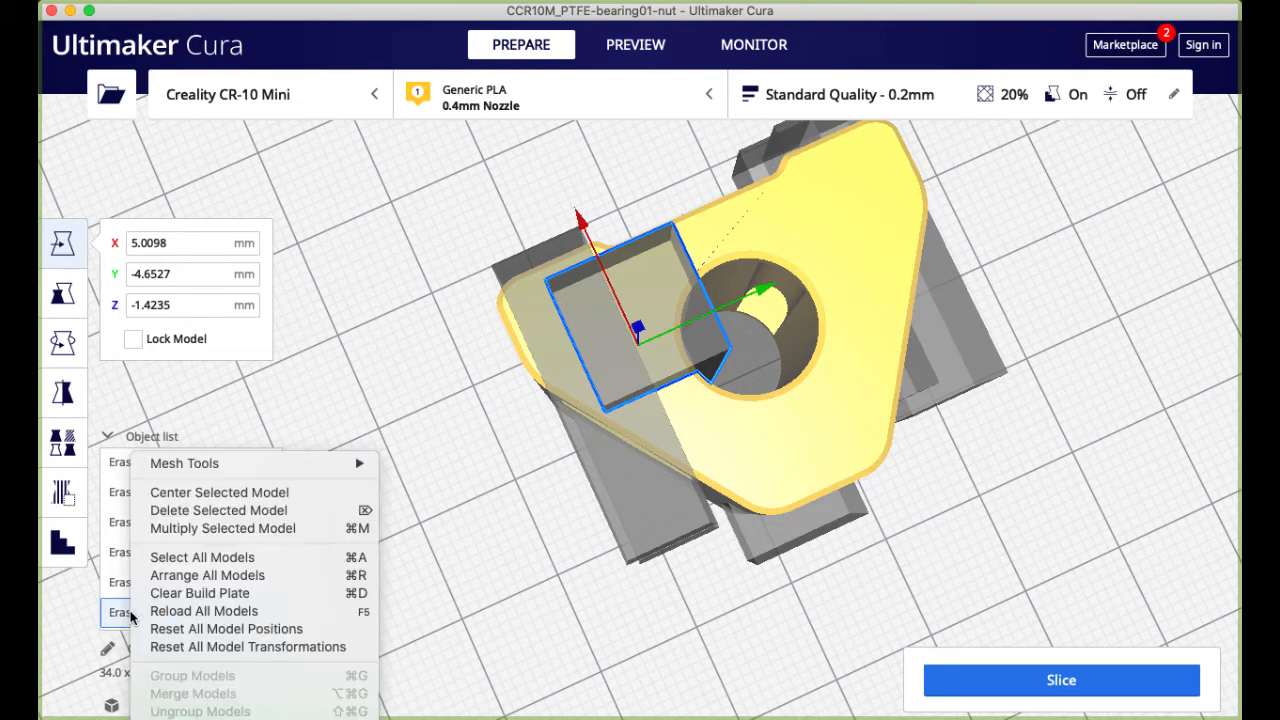
click(235, 532)
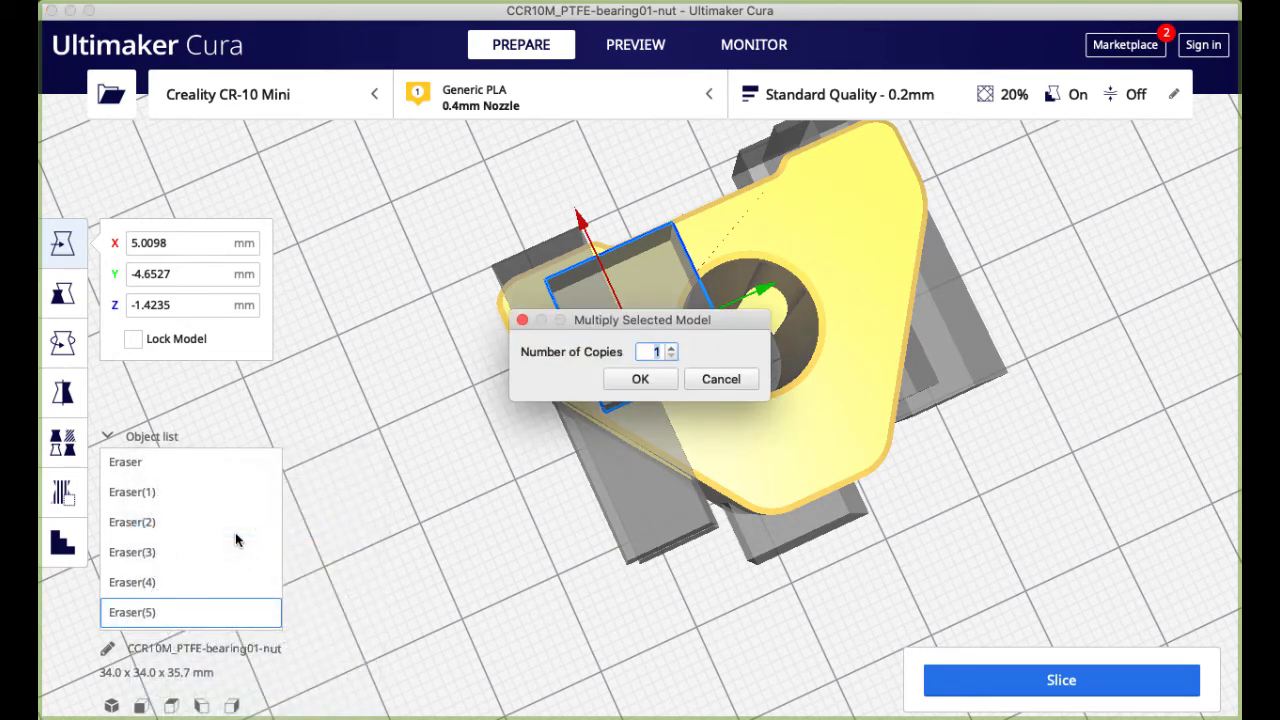
click(648, 384)
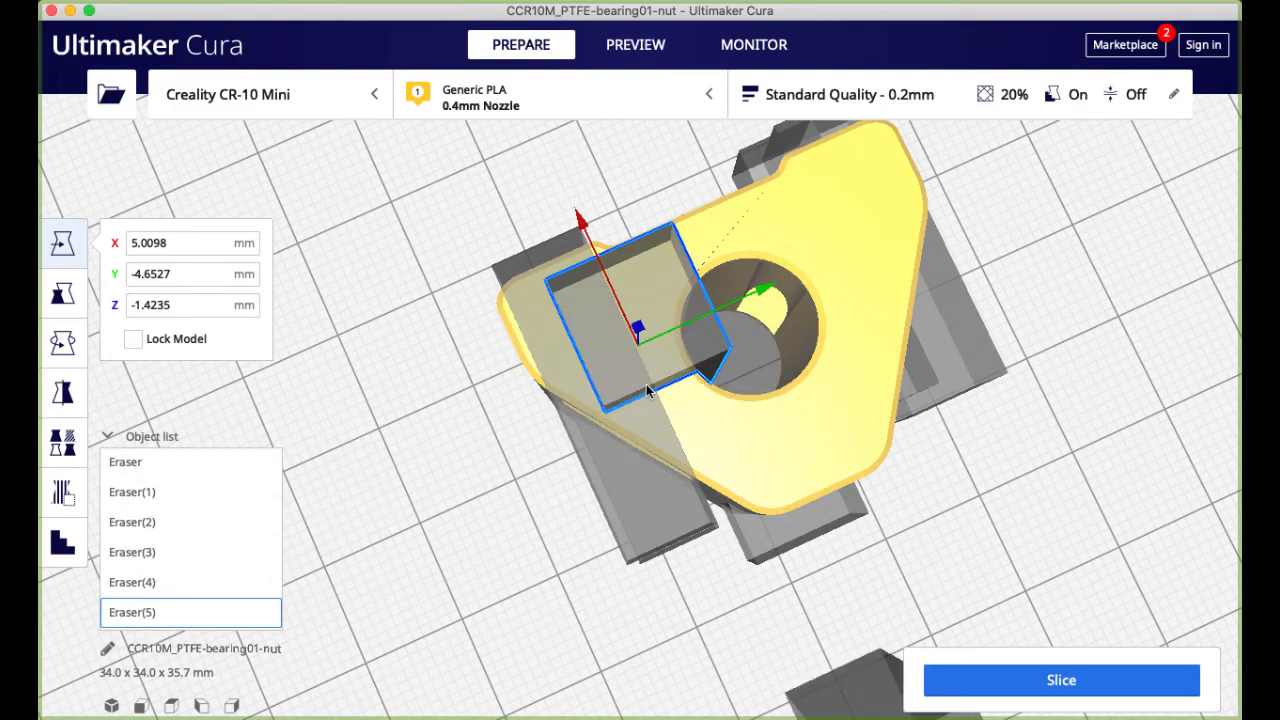
Select the copied blocker and move it over another part of the central bore, at about X 5.0 mm and Y 6.8 mm.
mouse_move(1134, 286)
right_down()
mouse_move(1092, 383)
mouse_move(833, 524)
right_up()
click(826, 540)
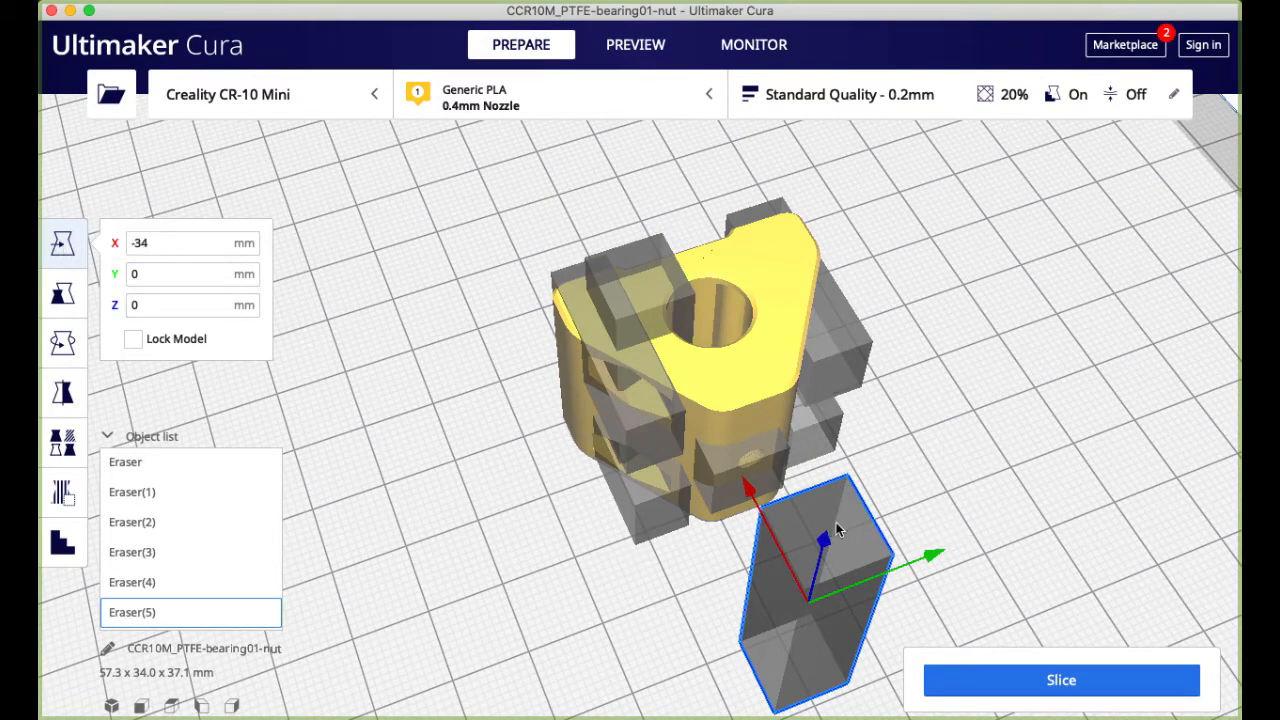
mouse_move(747, 493)
mouse_down()
mouse_move(685, 271)
mouse_move(690, 288)
mouse_up()
drag(823, 334, 864, 318)
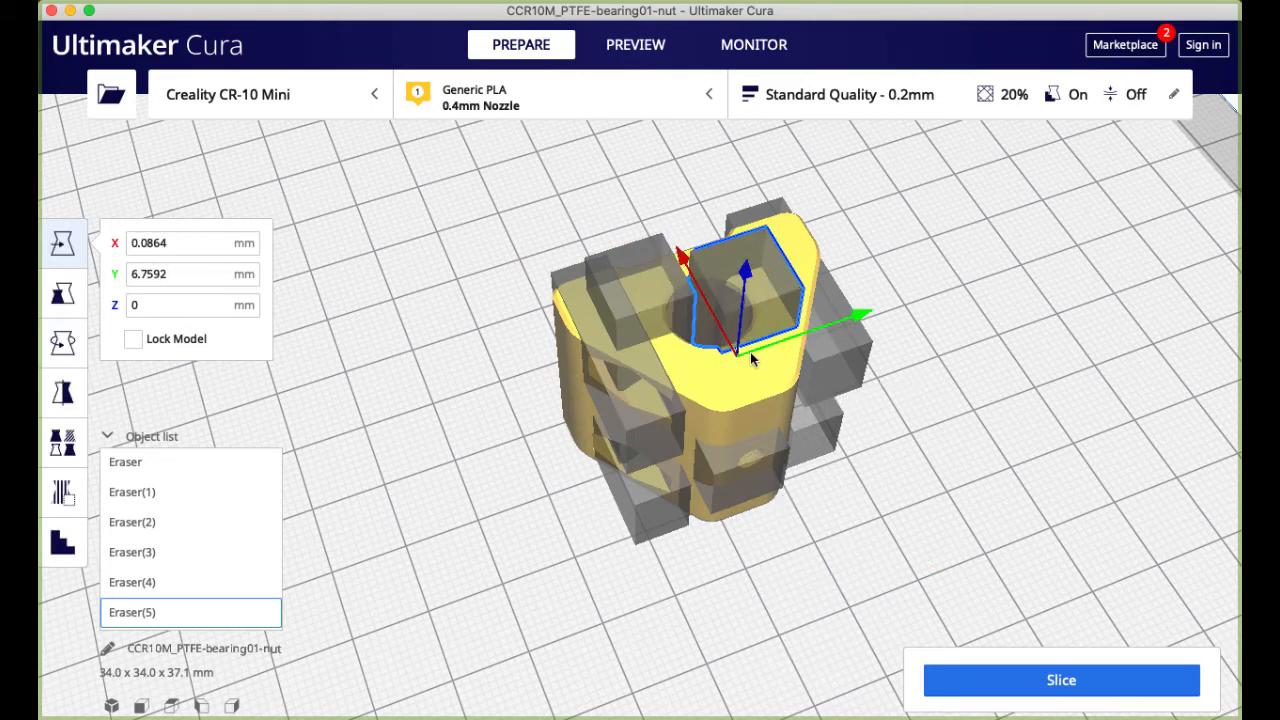
right_drag(752, 360, 722, 316)
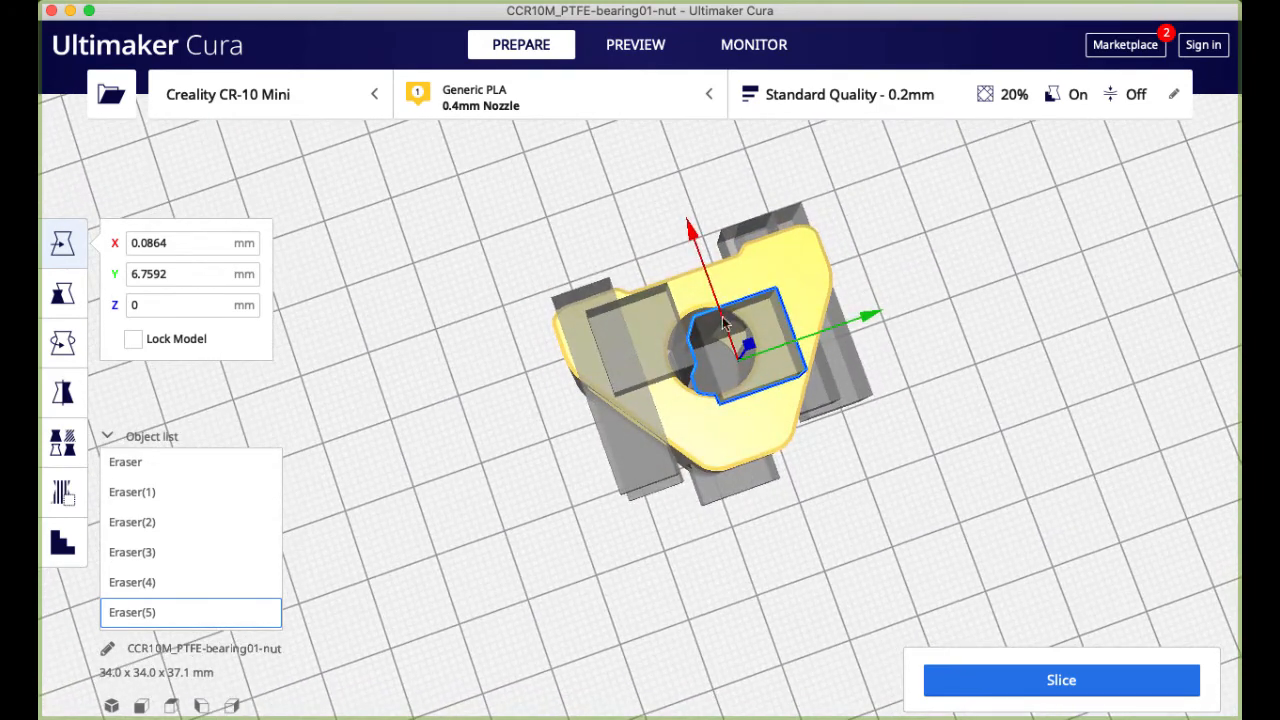
drag(690, 236, 686, 204)
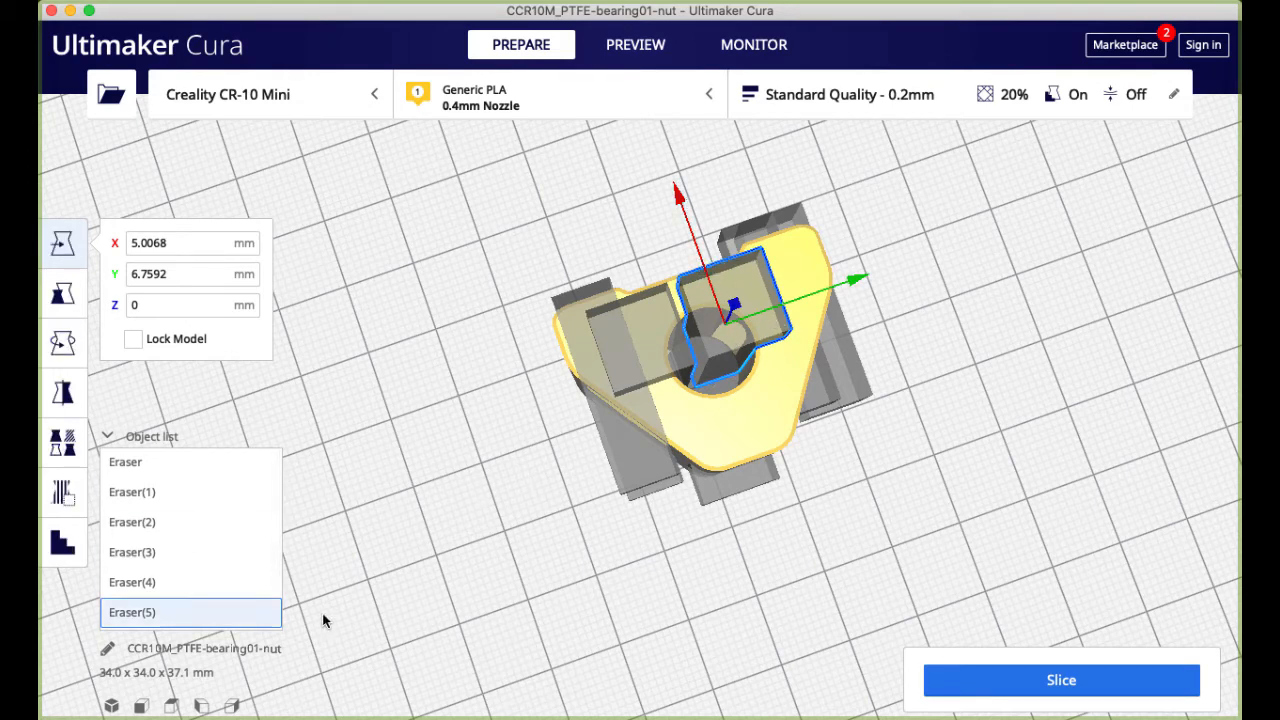
Make one copy of the second central bore blocker.
right_click(134, 614)
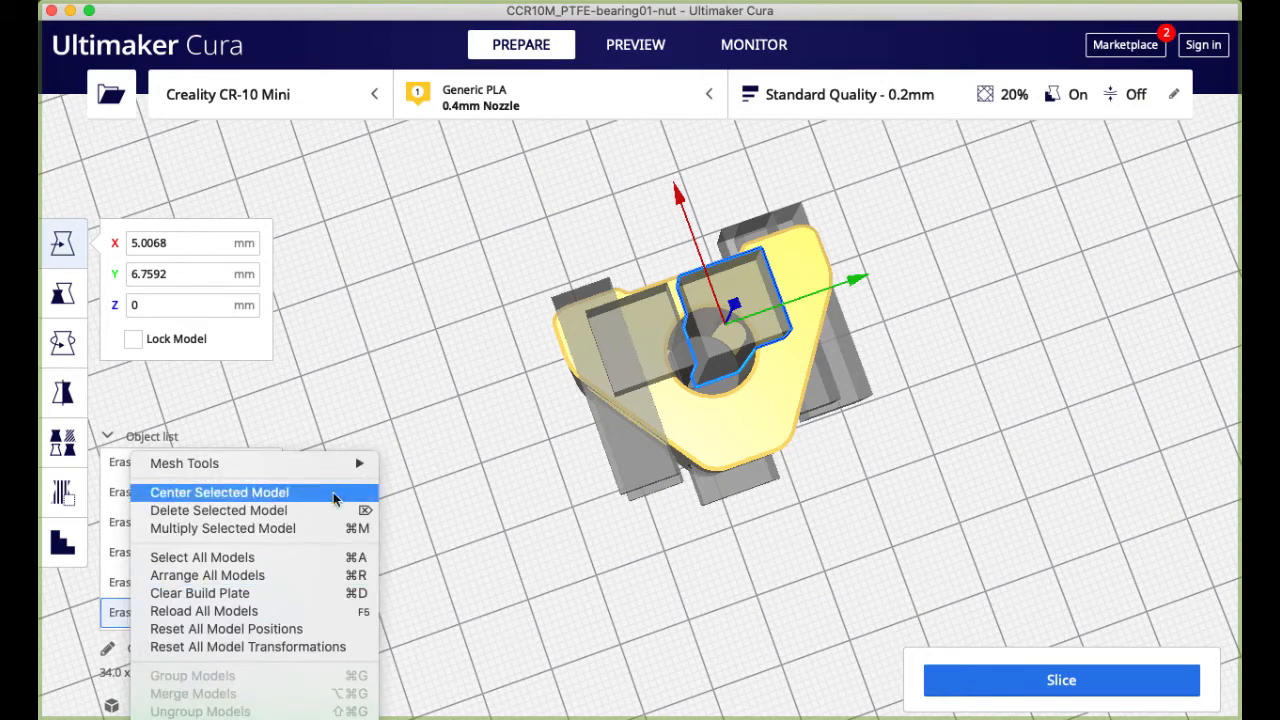
click(234, 528)
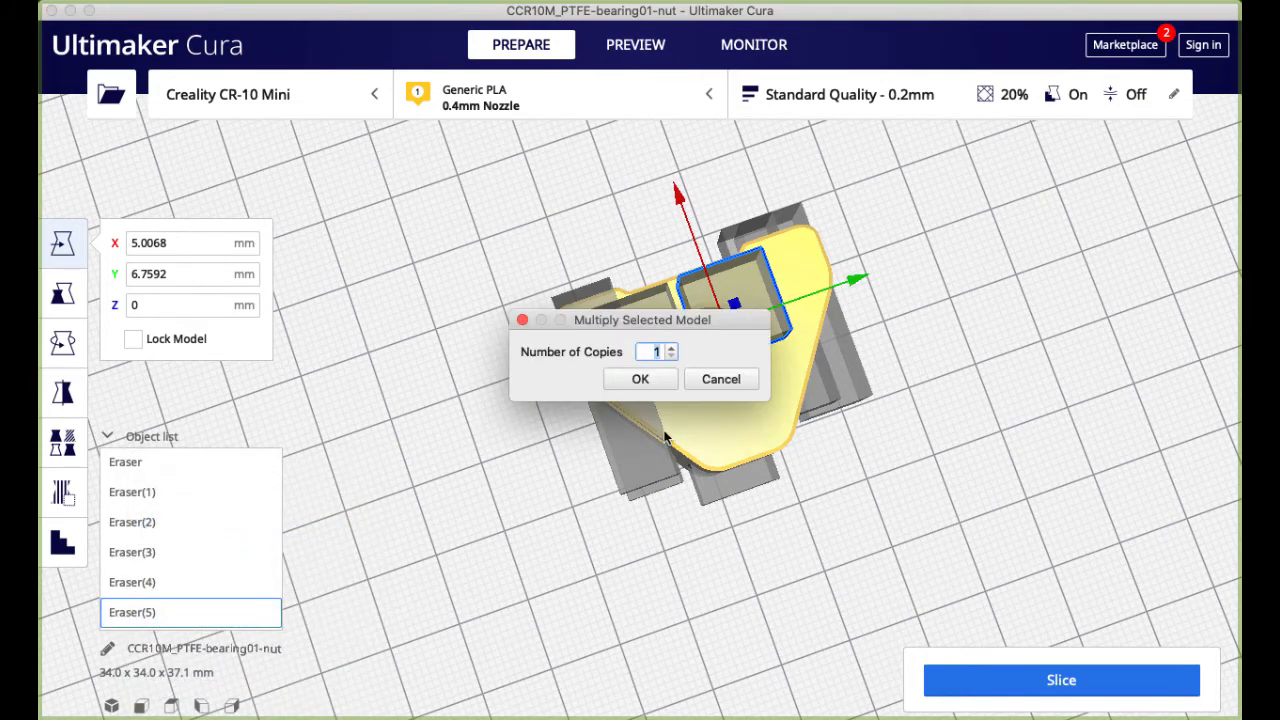
click(628, 376)
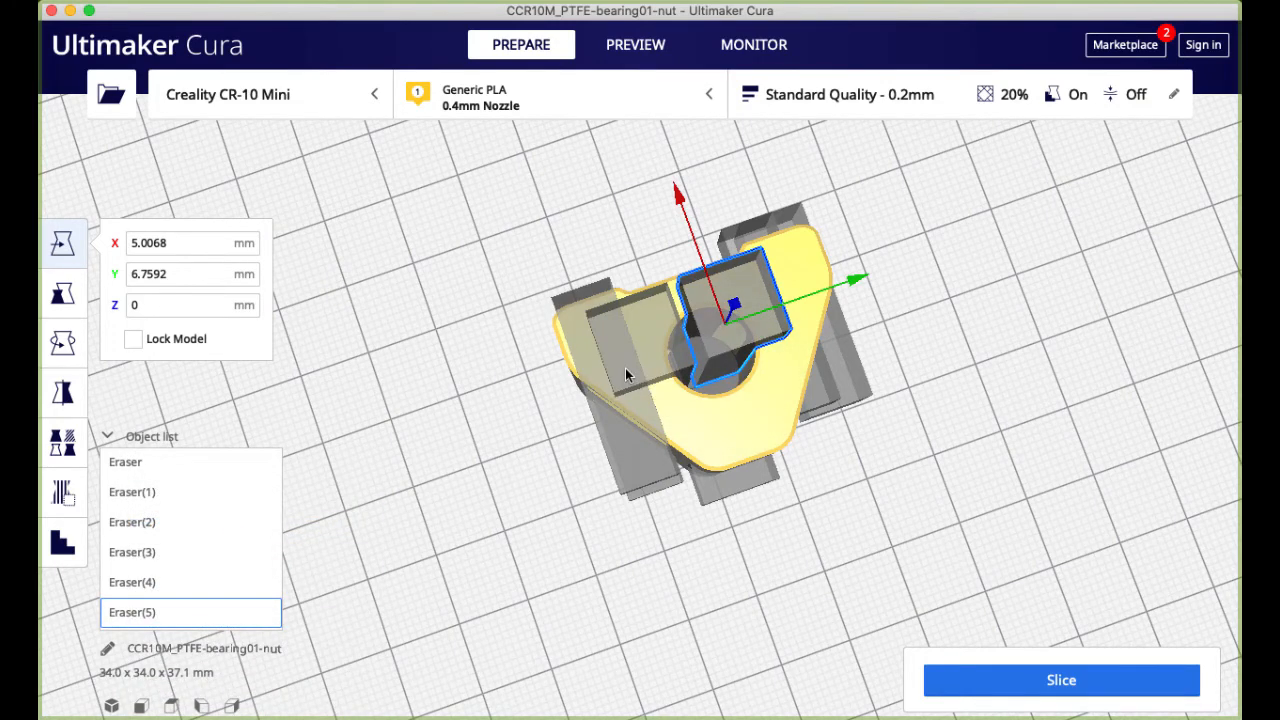
Select the new copy on top of the second bore blocker and move it to about X -4.4 mm and Y 1.7 mm.
click(723, 568)
scroll(723, 568, down, 5)
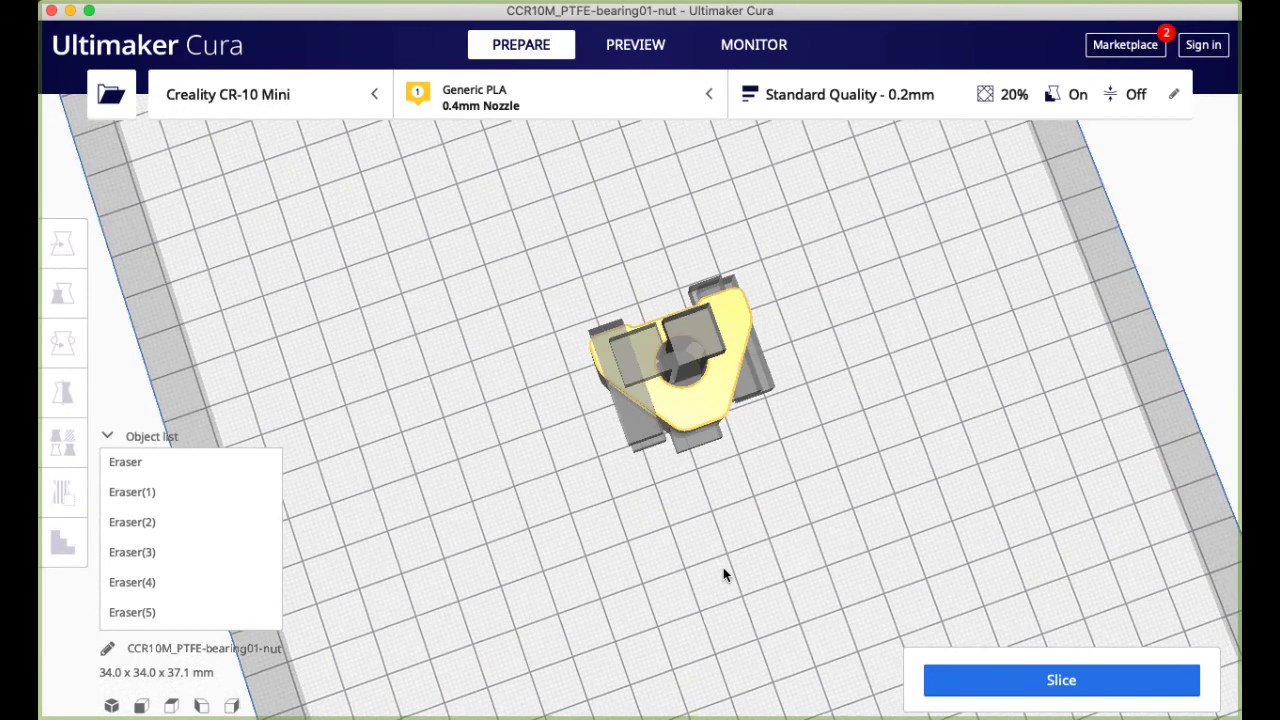
scroll(723, 568, down, 3)
scroll(723, 568, up, 5)
click(708, 334)
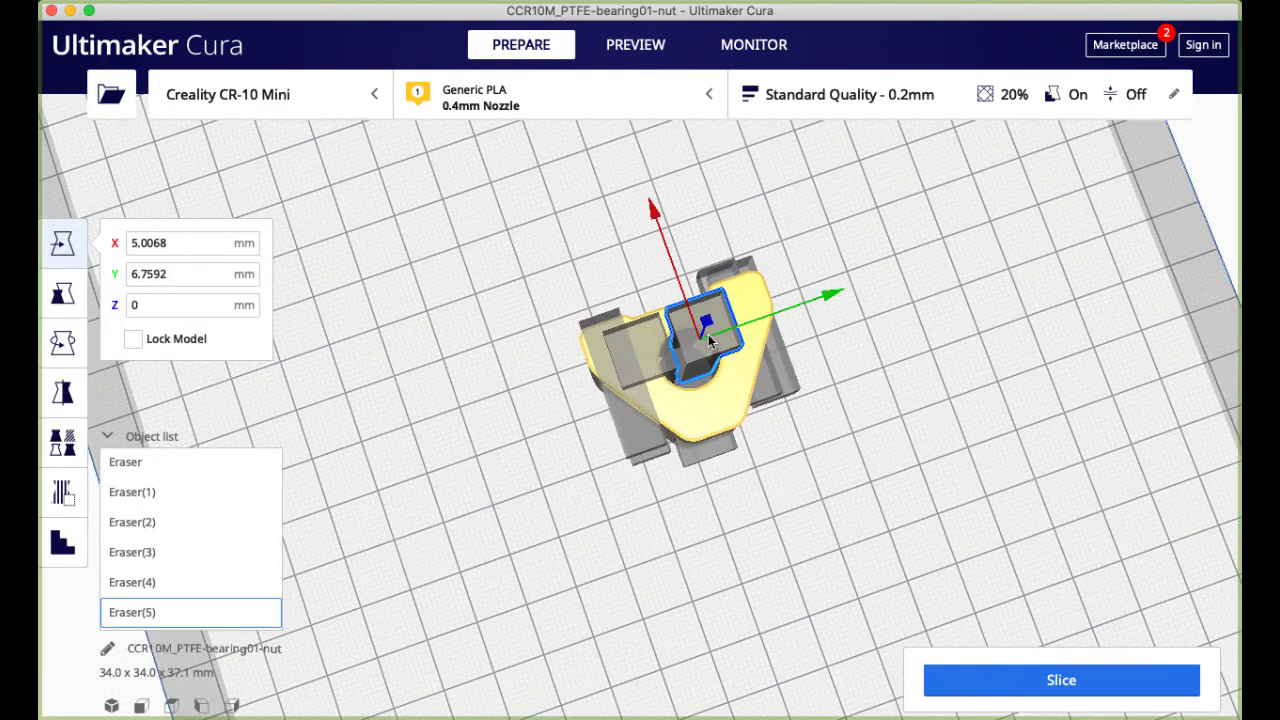
drag(651, 210, 670, 260)
drag(849, 346, 822, 350)
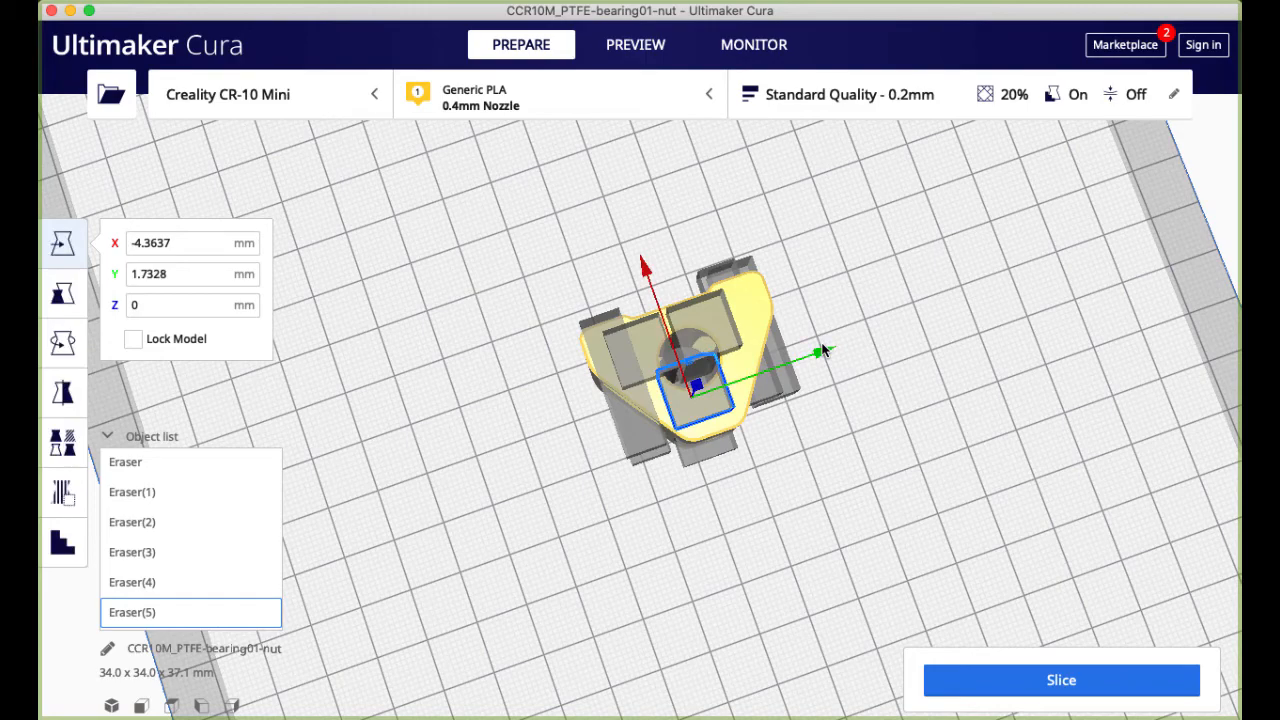
Check the bore's coverage, select the second bore blocker and lower it to about Z -2.2 mm.
scroll(822, 349, down, 3)
click(833, 476)
scroll(833, 476, down, 3)
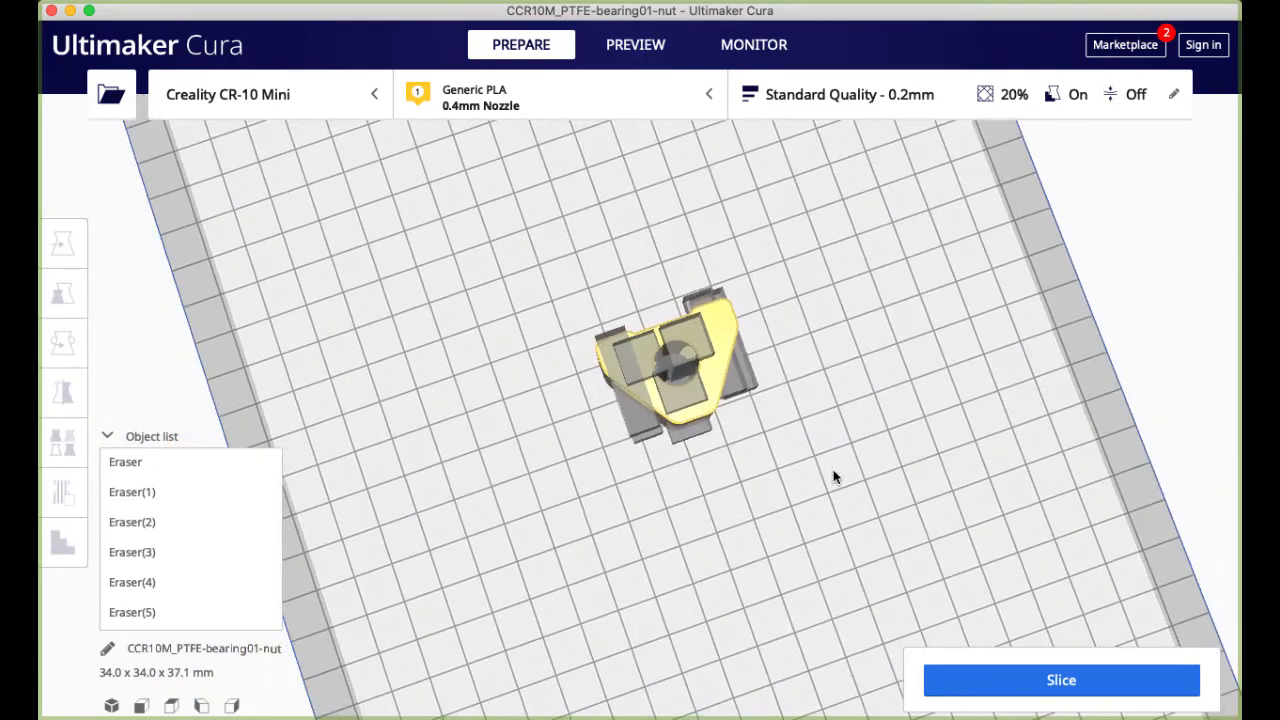
scroll(833, 476, up, 6)
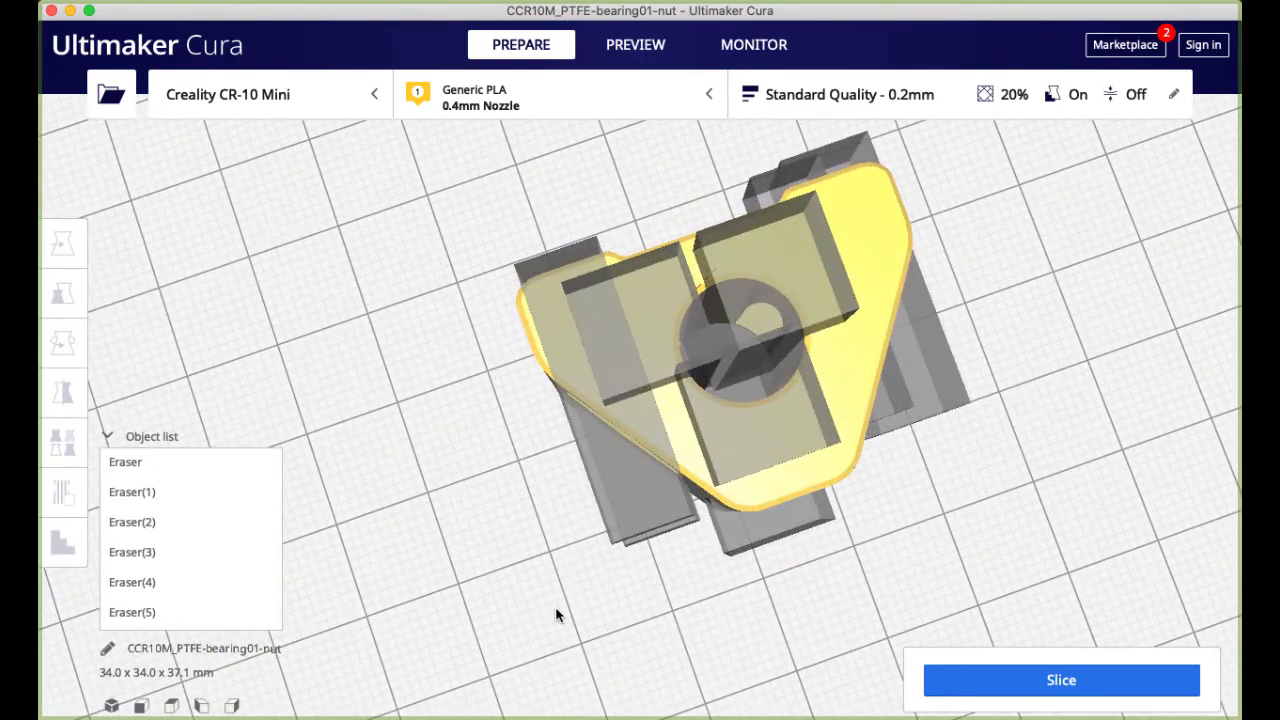
right_drag(555, 614, 596, 537)
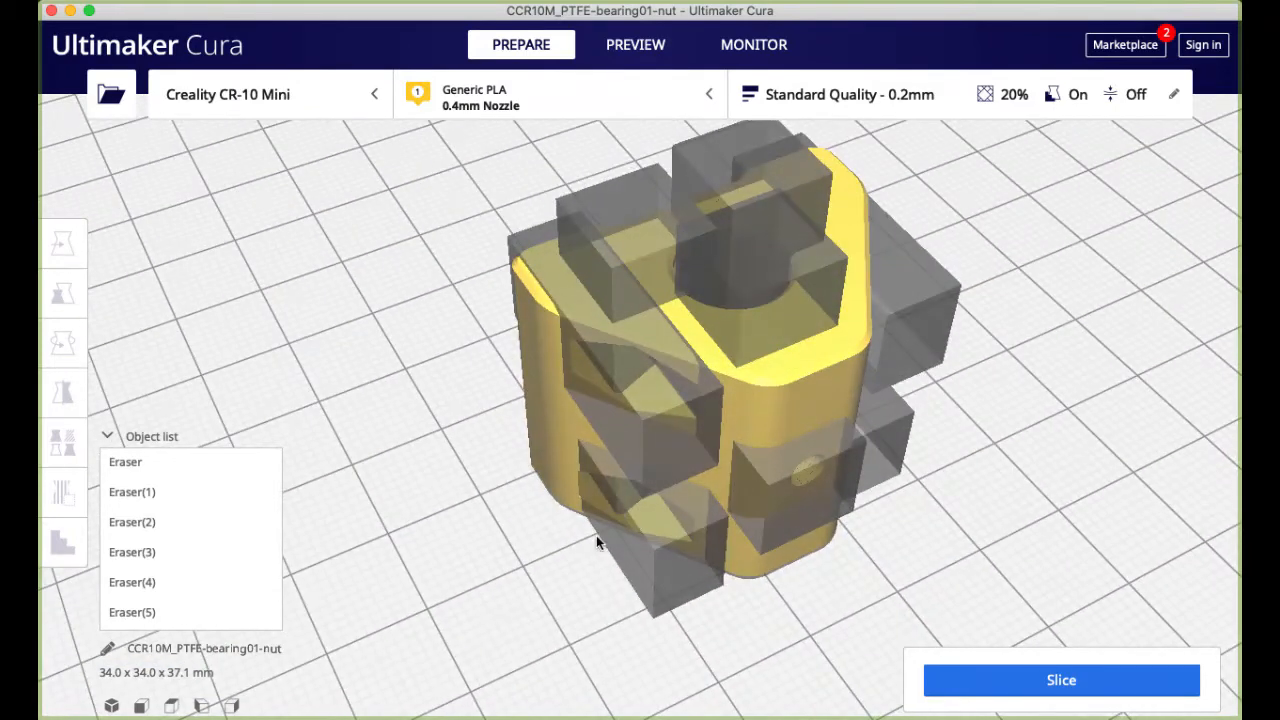
click(797, 296)
mouse_move(763, 296)
mouse_down()
mouse_move(760, 309)
mouse_move(771, 189)
mouse_move(750, 227)
mouse_up()
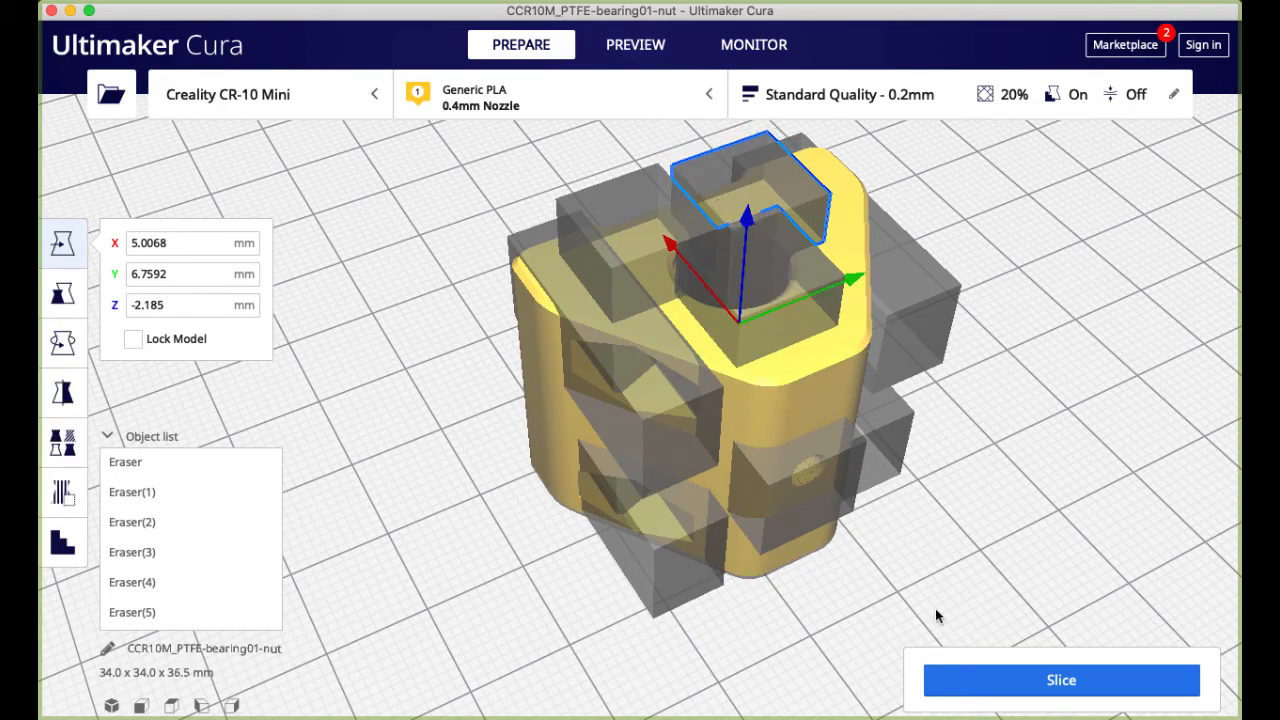
Nudge the second bore blocker along Y towards the first, and move the first bore blocker to about Y -2.8 mm.
right_drag(937, 593, 766, 486)
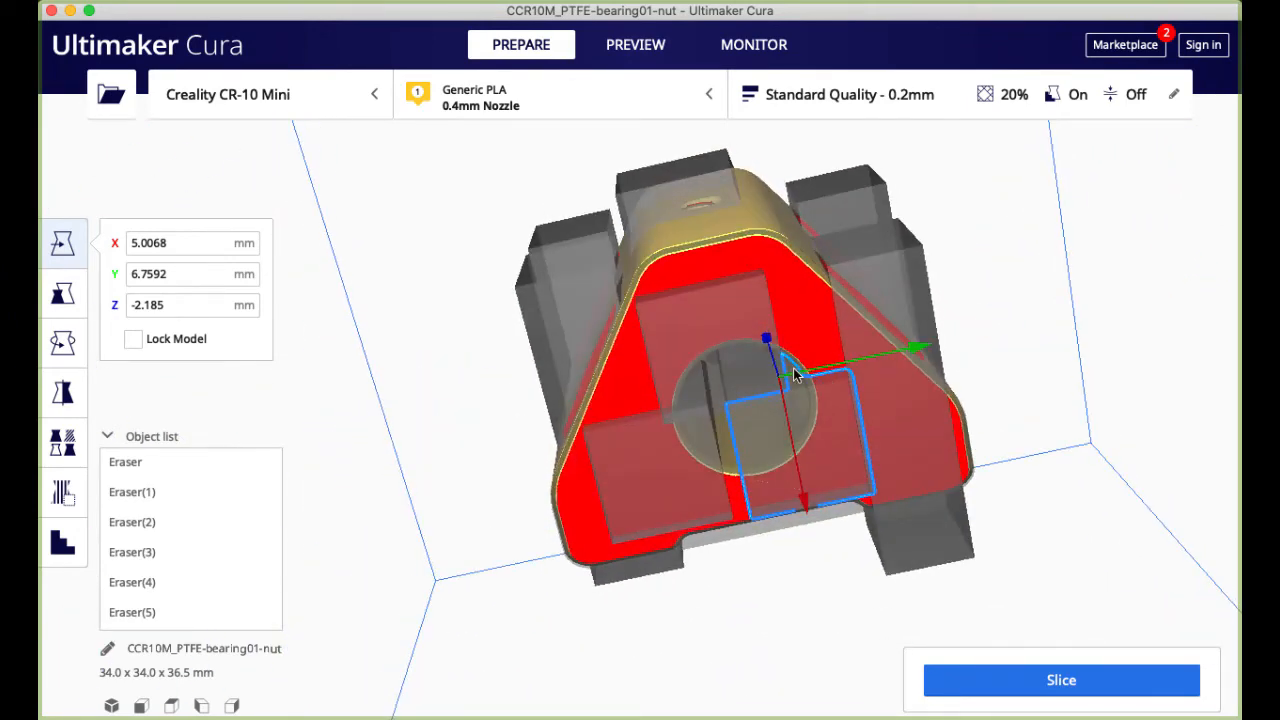
scroll(761, 483, up, 3)
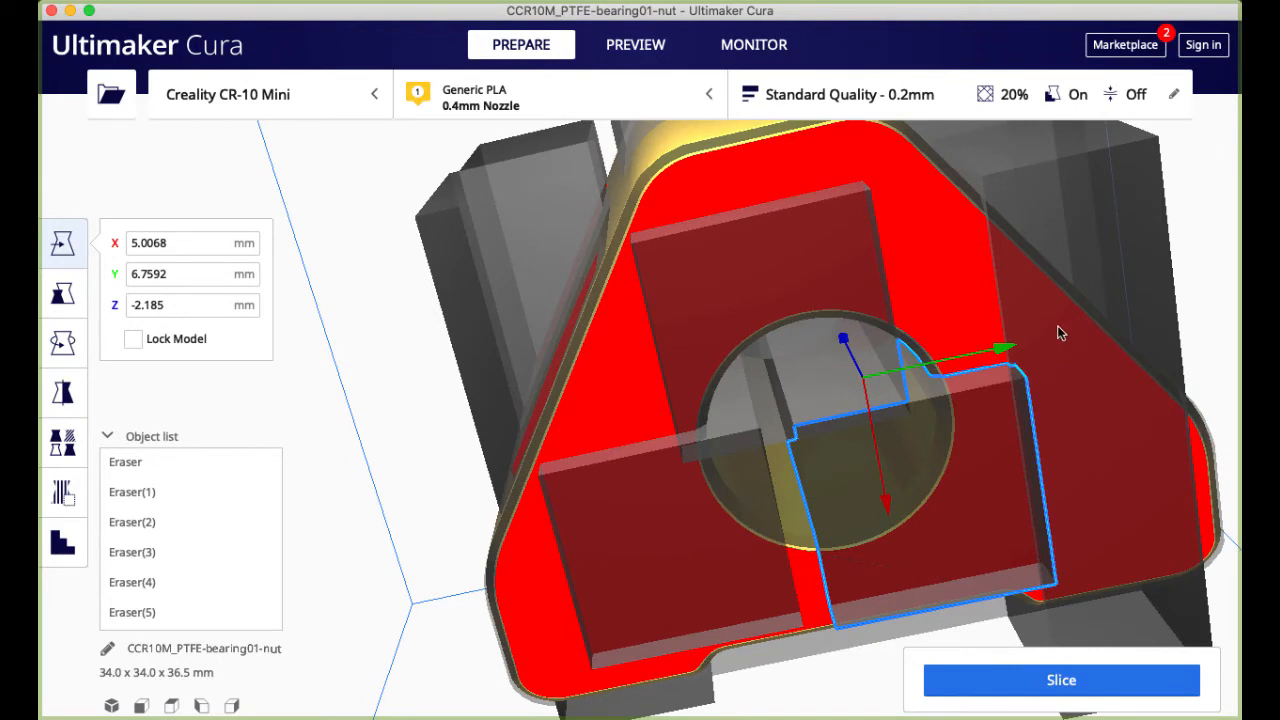
drag(1003, 349, 749, 500)
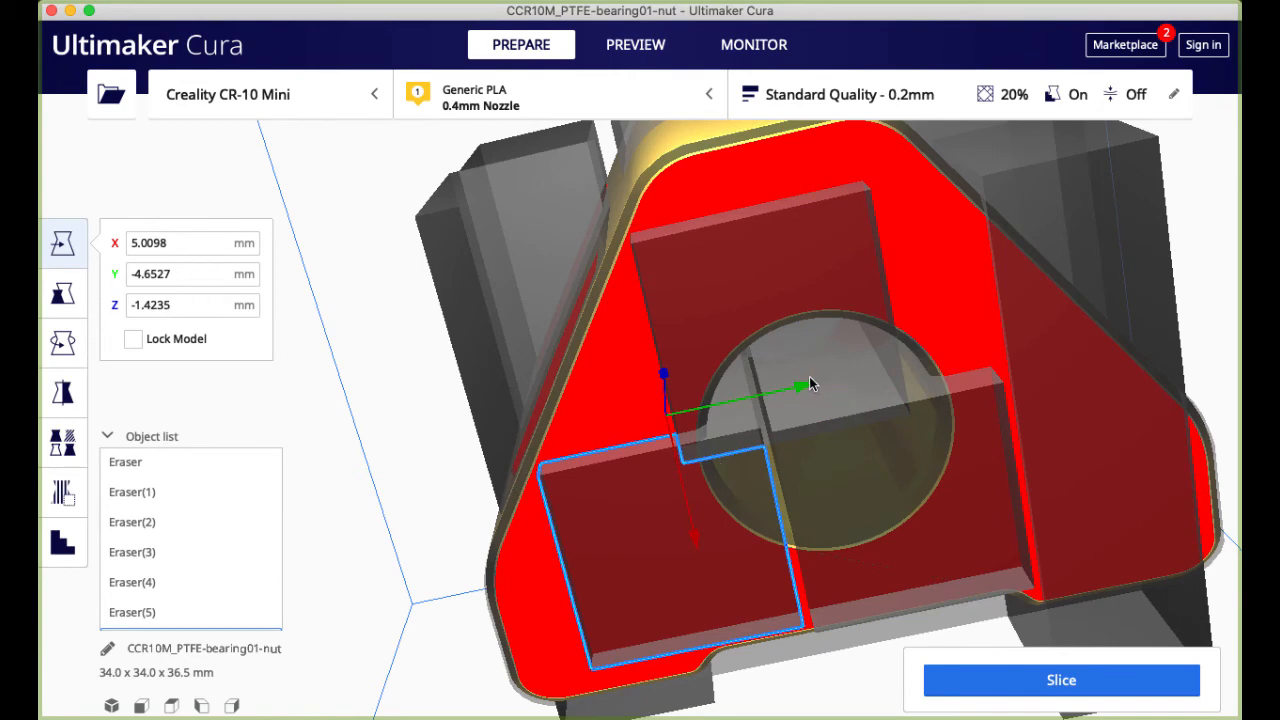
drag(809, 381, 848, 388)
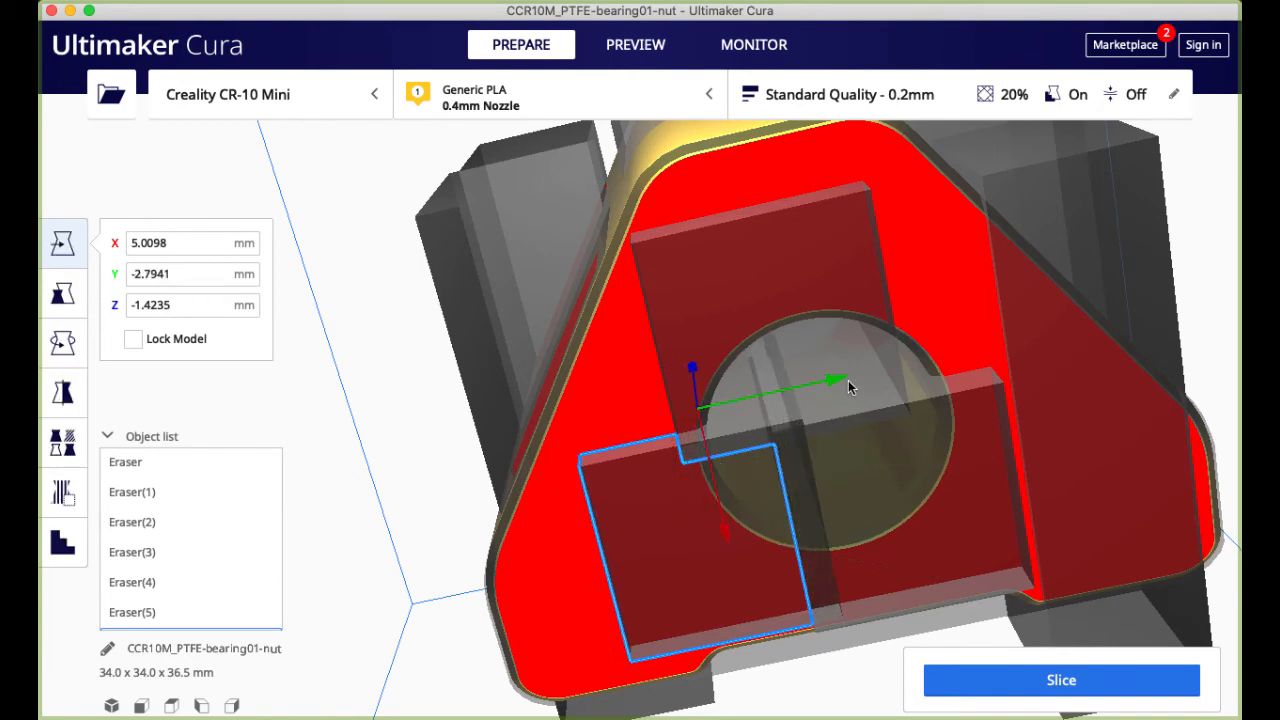
Slice the nut with the three central bore blockers in place and inspect all blockers from the sides, above and underneath.
right_drag(986, 288, 685, 482)
scroll(685, 475, down, 5)
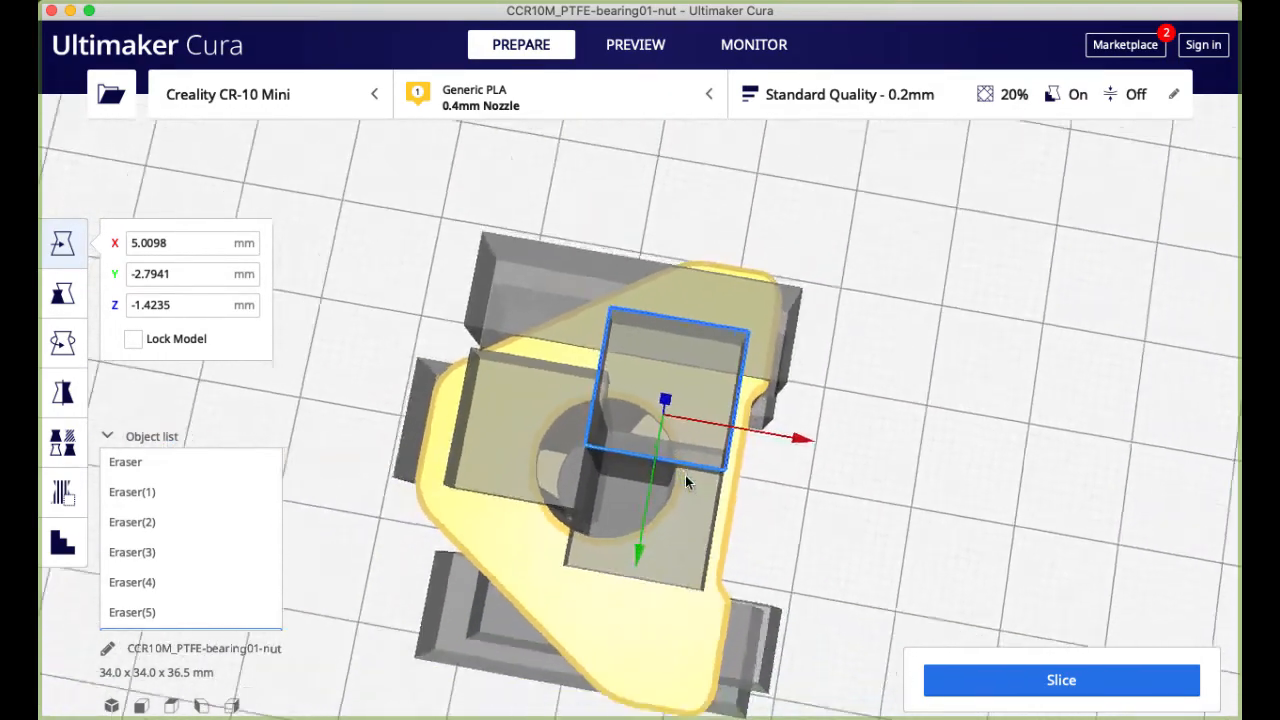
right_drag(897, 466, 1107, 331)
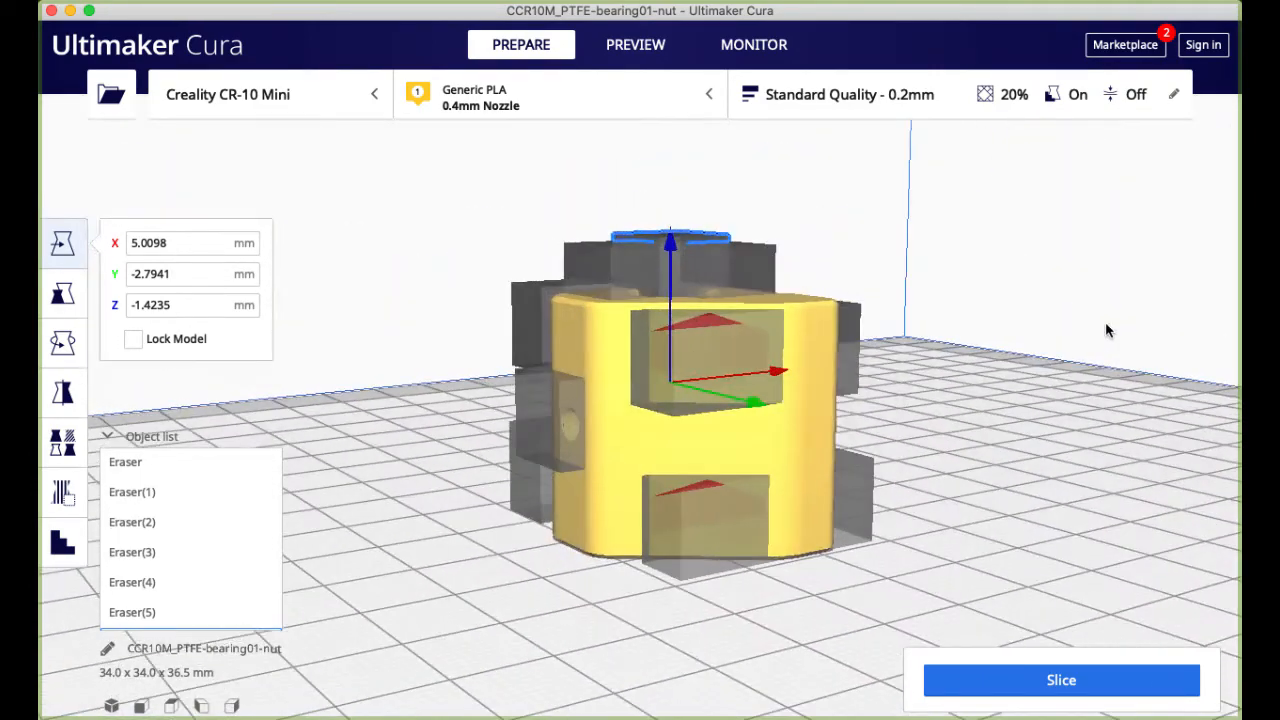
click(1077, 686)
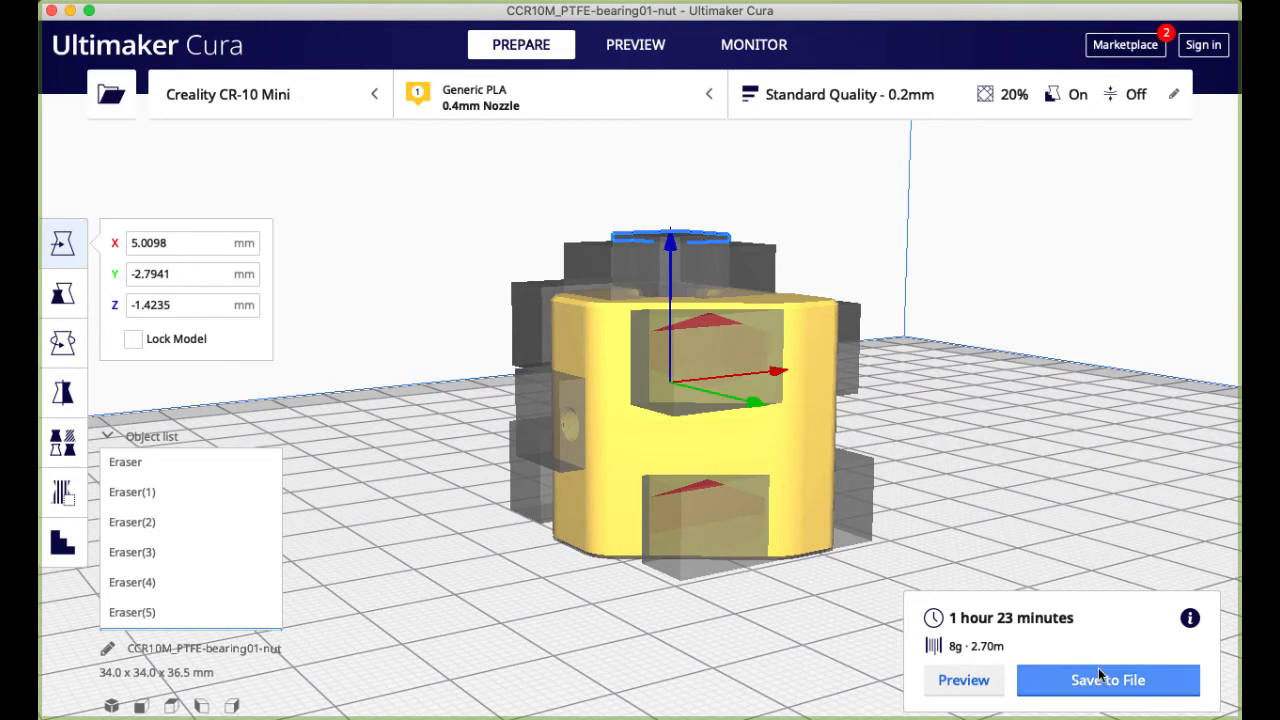
mouse_move(1190, 619)
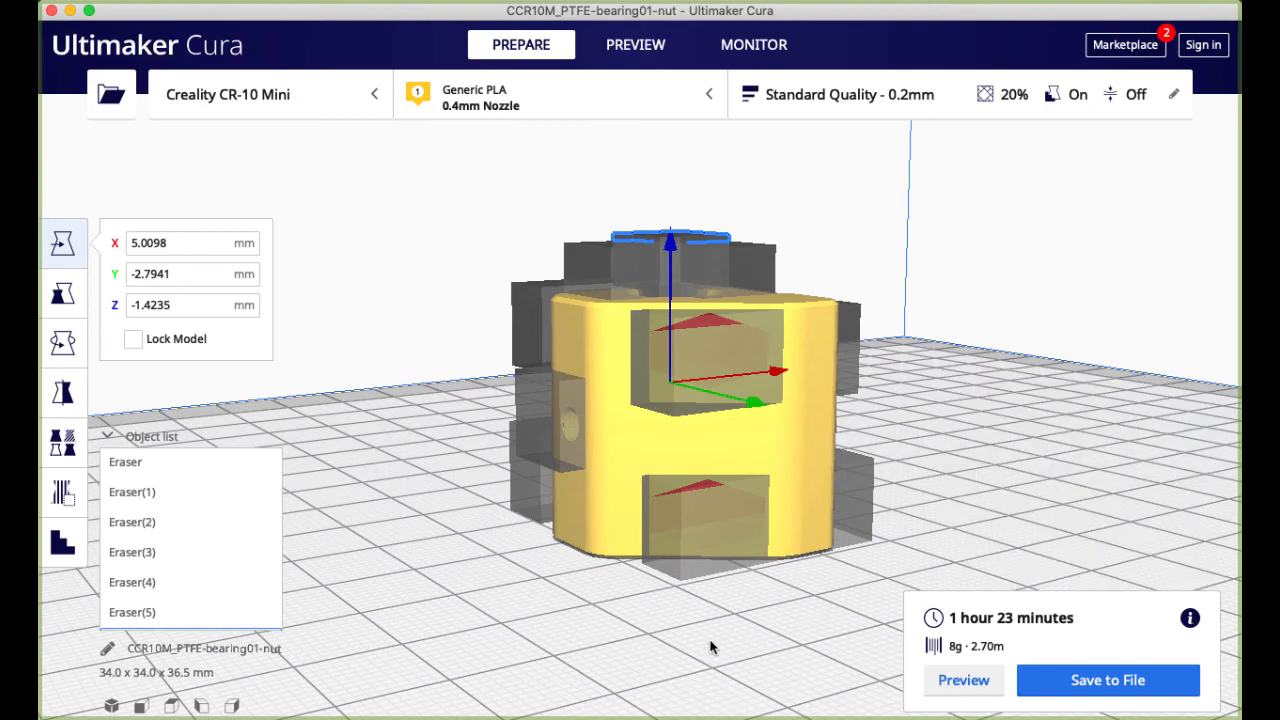
right_drag(712, 648, 314, 646)
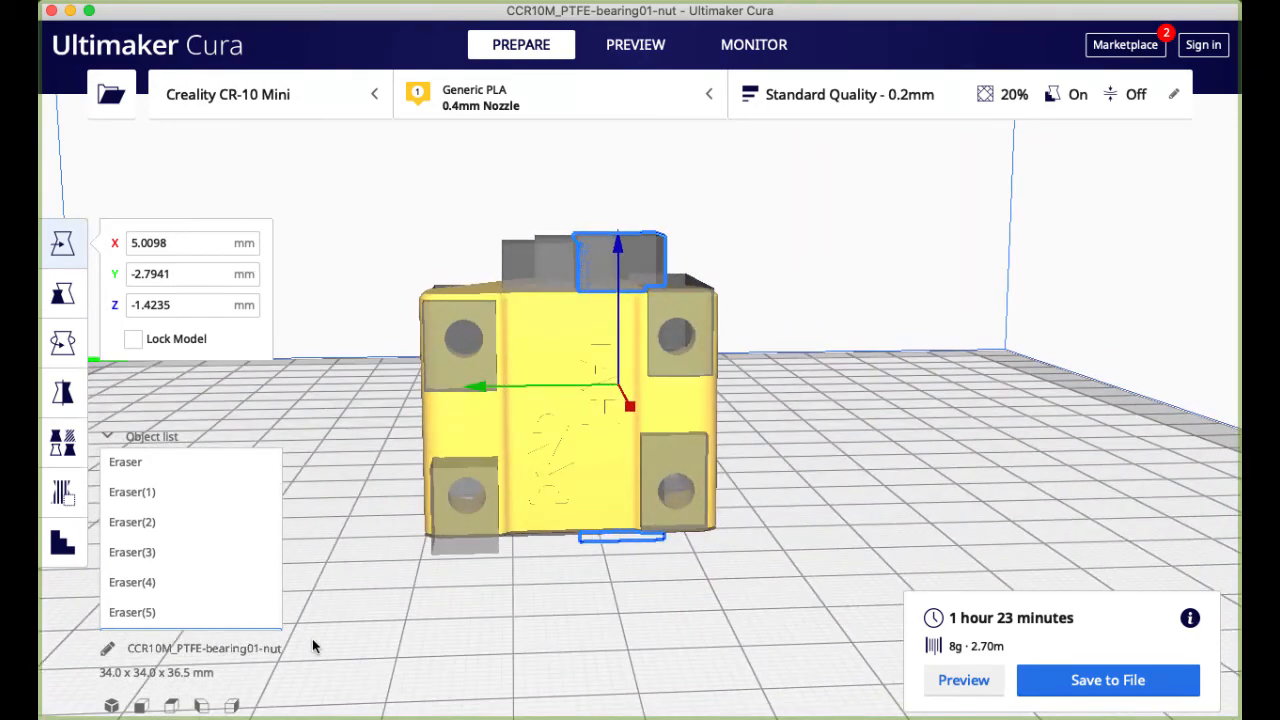
right_drag(812, 527, 278, 472)
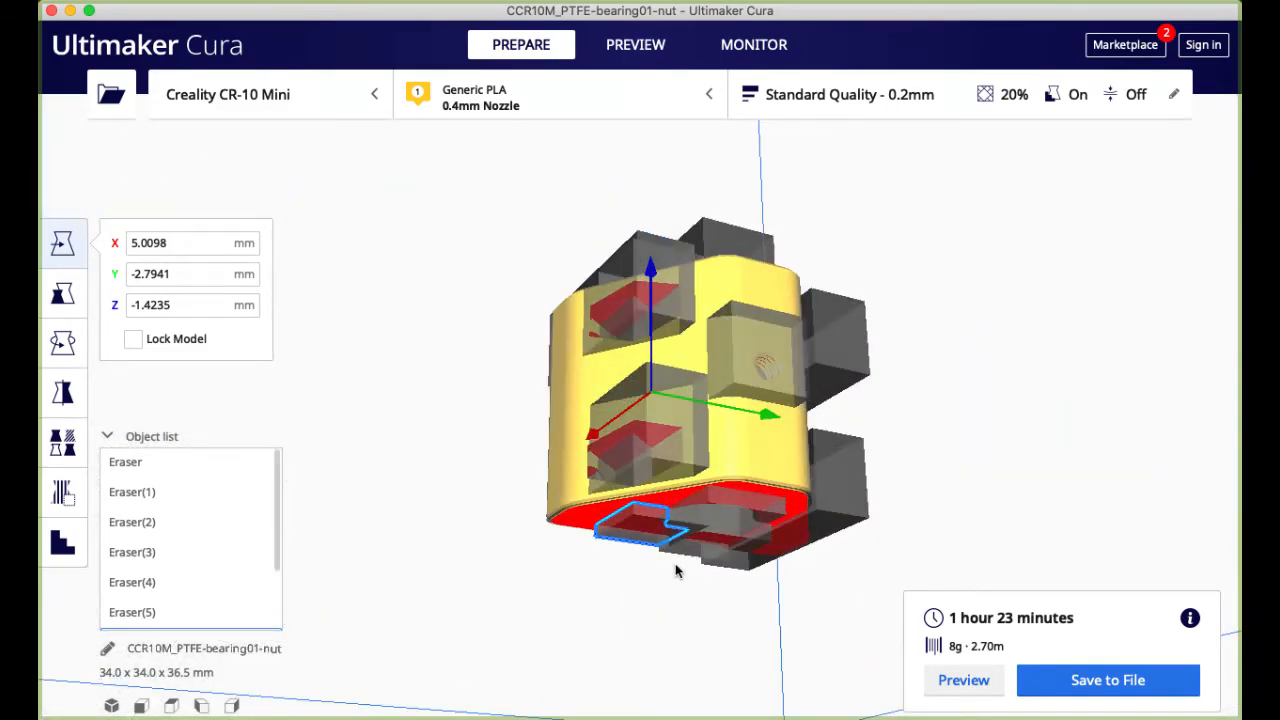
right_drag(677, 569, 311, 600)
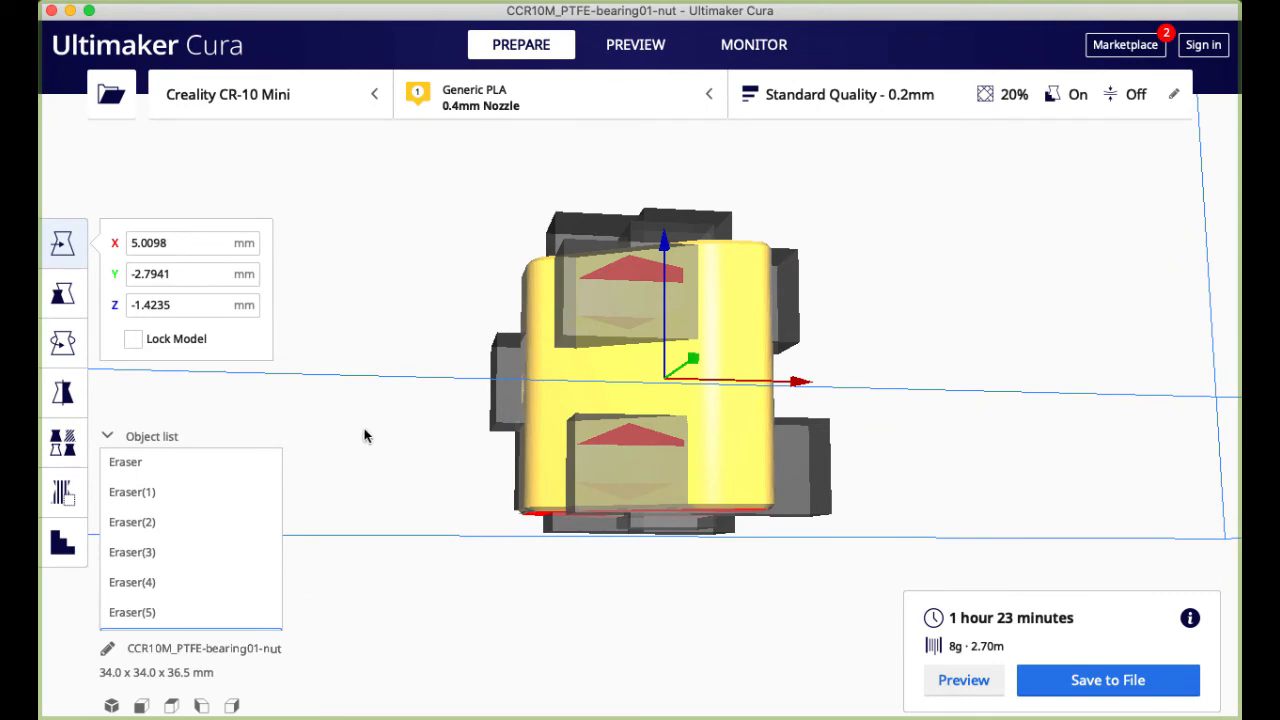
right_drag(364, 435, 339, 517)
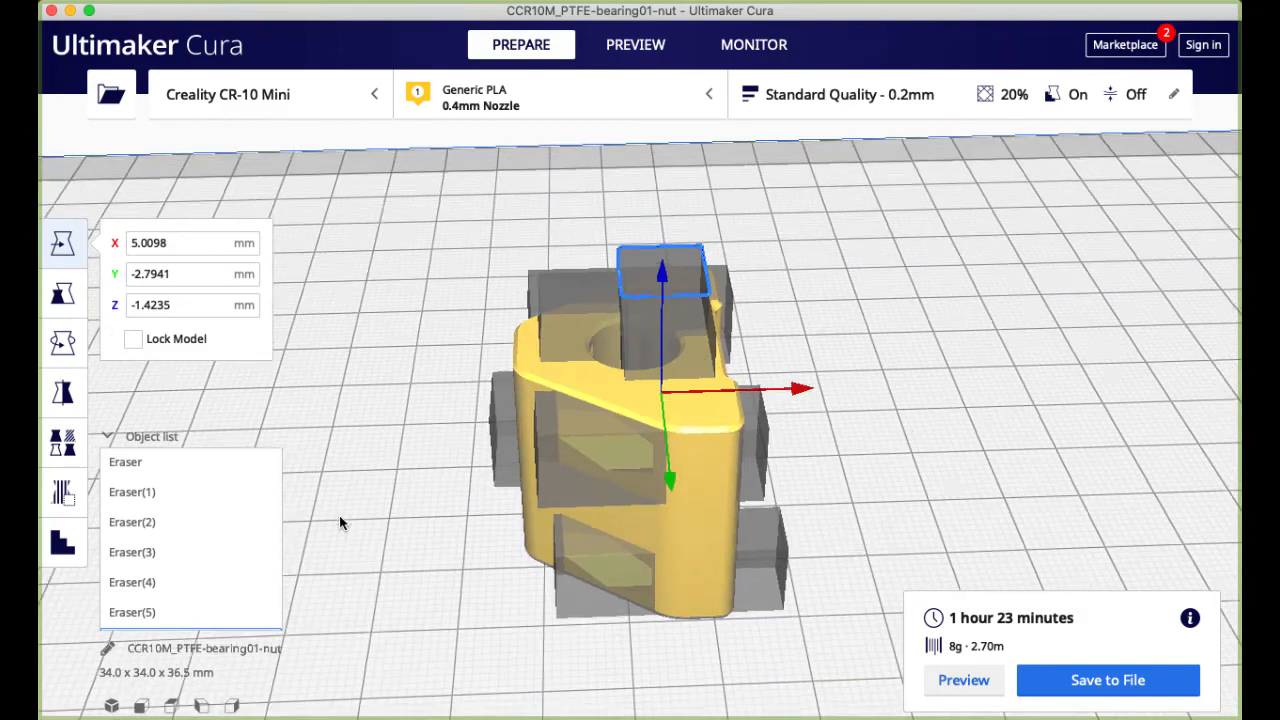